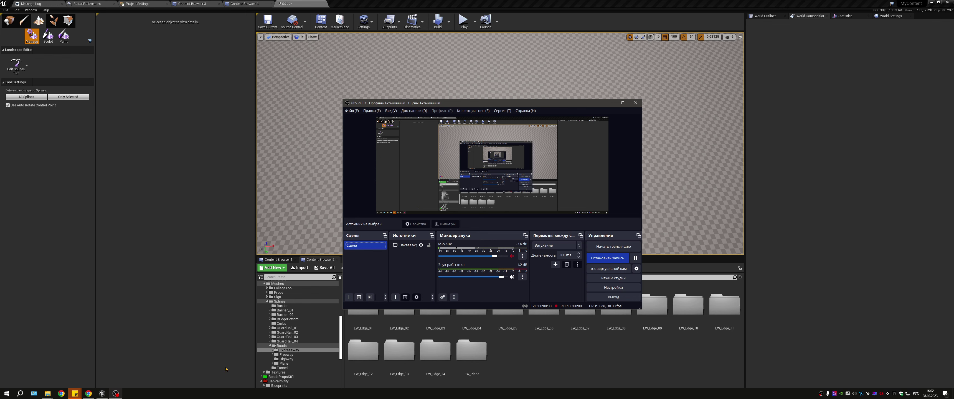
Tilt the view toward the horizon and place the first road control point on the landscape
{"action": "left_click", "coordinate": [610, 102]}
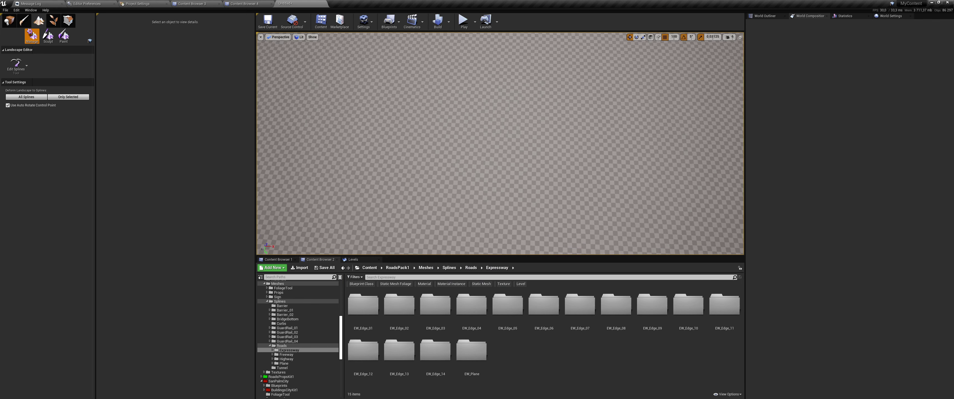
{"action": "mouse_move", "coordinate": [610, 103]}
{"action": "right_mouse_down"}
{"action": "mouse_move", "coordinate": [611, 66]}
{"action": "mouse_move", "coordinate": [611, 112]}
{"action": "right_mouse_up"}
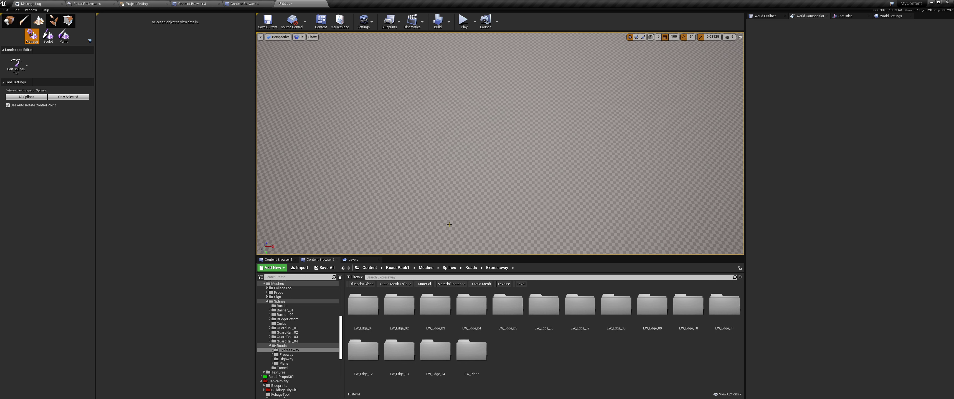
{"action": "left_click", "coordinate": [455, 238], "text": "ctrl"}
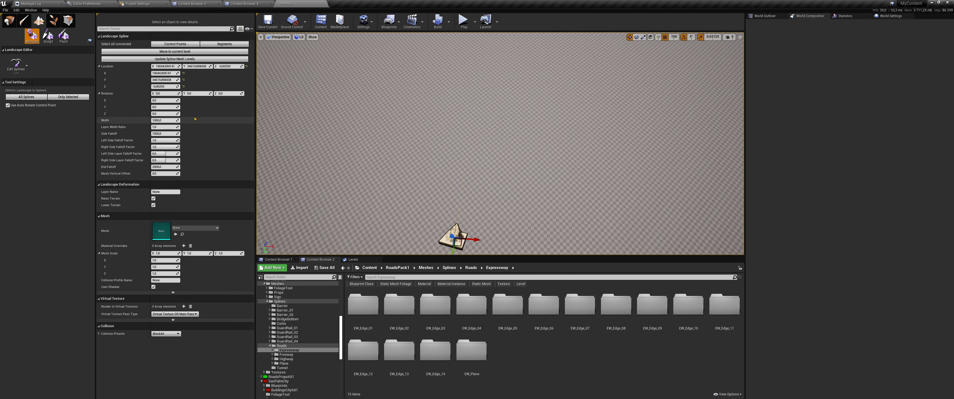
Set the spline control point width to 560
{"action": "left_click", "coordinate": [163, 120]}
{"action": "type", "text": "60"}
{"action": "key", "text": "Return"}
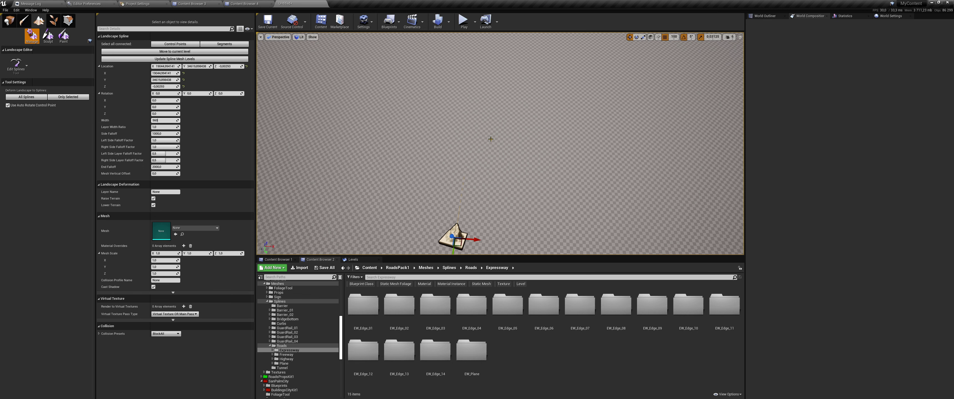
Add a second and then a third control point to extend the green road strip
{"action": "mouse_move", "coordinate": [489, 139]}
{"action": "right_mouse_down"}
{"action": "mouse_move", "coordinate": [489, 156]}
{"action": "mouse_move", "coordinate": [477, 104]}
{"action": "right_mouse_up"}
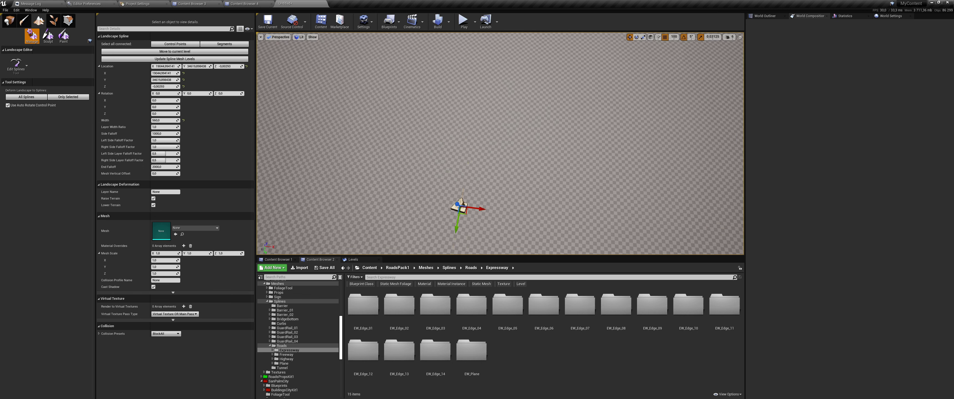
{"action": "left_click", "coordinate": [460, 70], "text": "ctrl"}
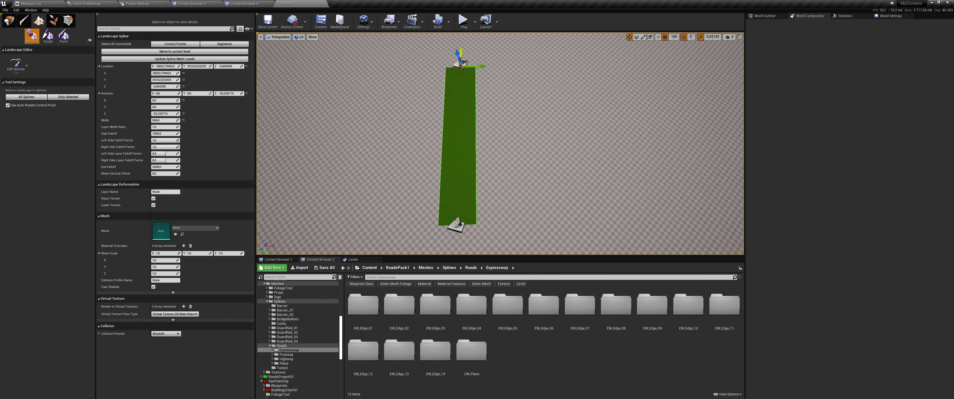
{"action": "mouse_move", "coordinate": [498, 111]}
{"action": "right_mouse_down"}
{"action": "mouse_move", "coordinate": [498, 66]}
{"action": "mouse_move", "coordinate": [498, 82]}
{"action": "right_mouse_up"}
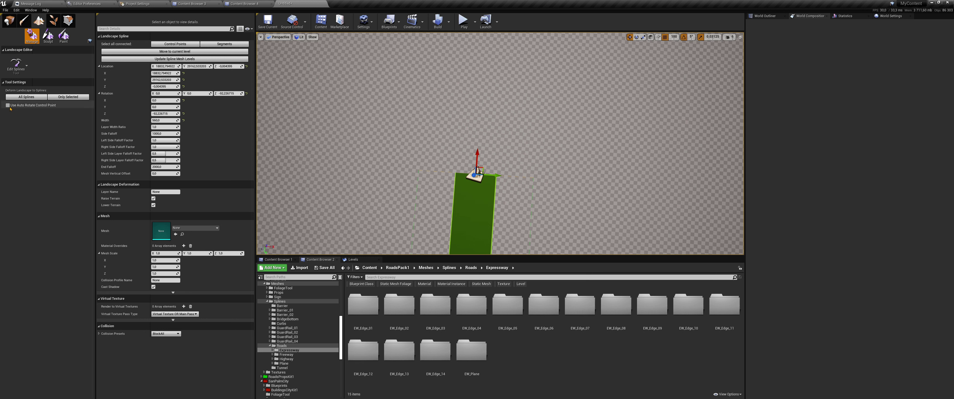
{"action": "left_click", "coordinate": [464, 114]}
{"action": "left_click", "coordinate": [479, 172]}
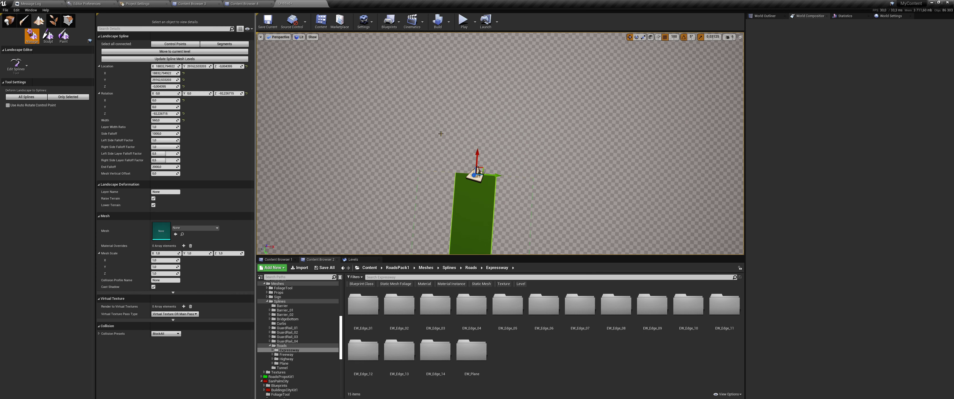
{"action": "left_click", "coordinate": [440, 134], "text": "ctrl"}
Rotate the third control point so the road's far end bends
{"action": "key", "text": "e"}
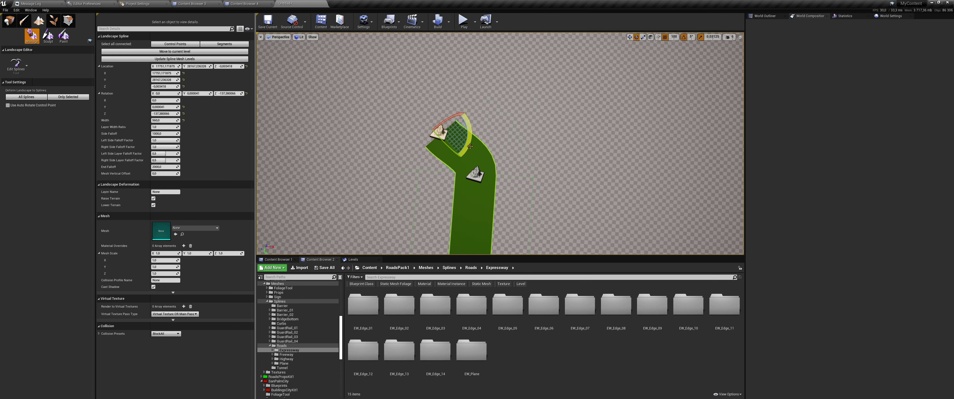
{"action": "mouse_move", "coordinate": [418, 109]}
{"action": "left_mouse_down"}
{"action": "mouse_move", "coordinate": [407, 135]}
{"action": "mouse_move", "coordinate": [435, 113]}
{"action": "left_mouse_up"}
{"action": "key", "text": "w"}
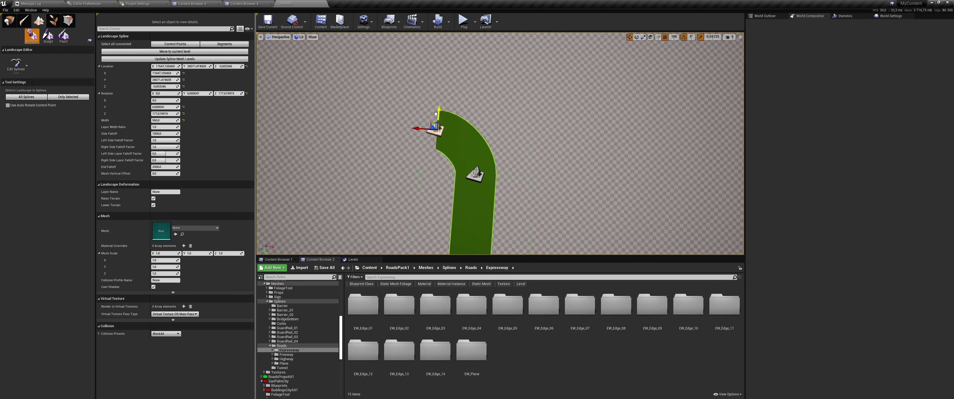
Select the road segments, then all of the road's connected control points
{"action": "left_click", "coordinate": [476, 179]}
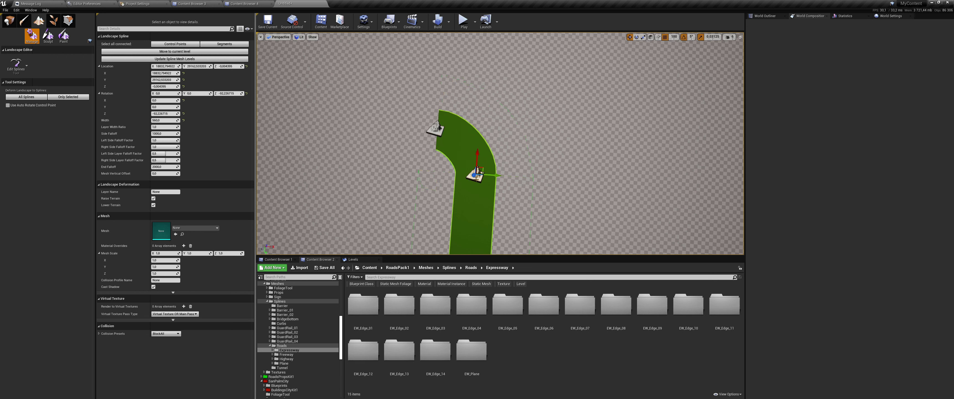
{"action": "left_click", "coordinate": [516, 185]}
{"action": "middle_click_drag", "start_coordinate": [514, 182], "coordinate": [516, 70]}
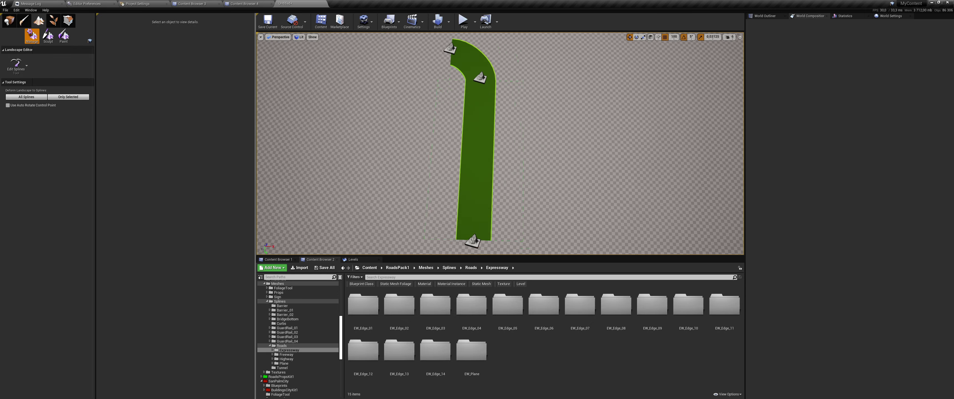
{"action": "middle_click_drag", "start_coordinate": [516, 70], "coordinate": [479, 158]}
{"action": "left_click", "coordinate": [479, 158]}
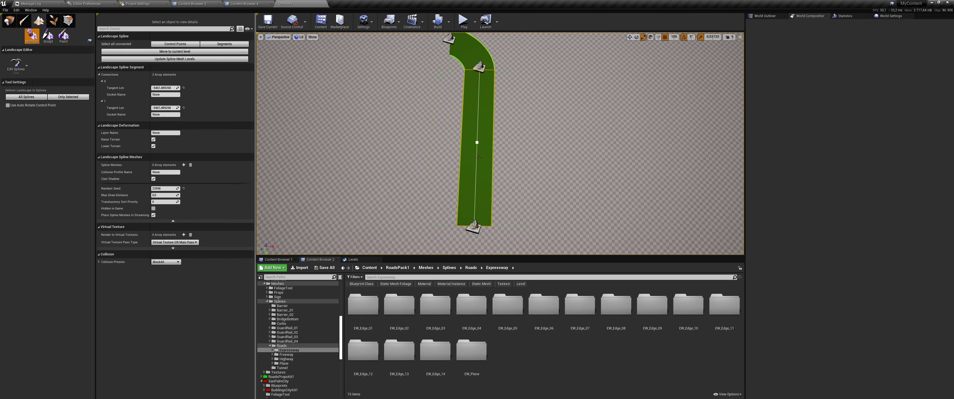
{"action": "left_click", "coordinate": [223, 44]}
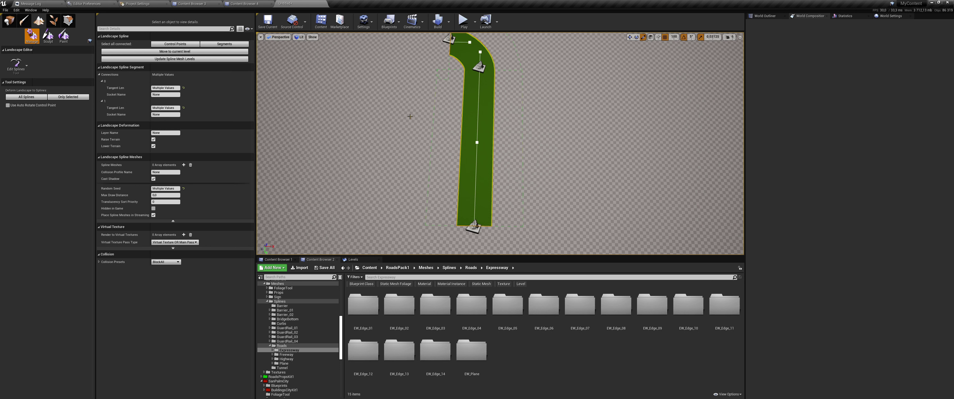
{"action": "left_click", "coordinate": [176, 45]}
{"action": "left_click", "coordinate": [176, 45]}
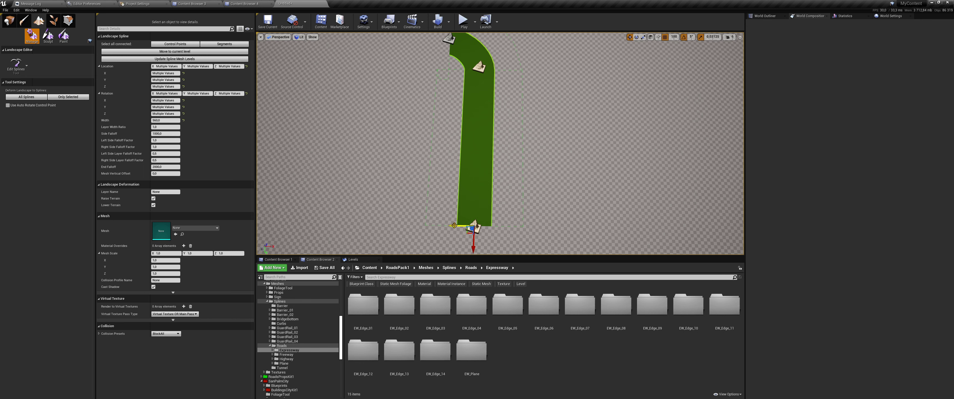
Alt-drag a copy of the road beside the original and delete the copy's top point
{"action": "left_click_drag", "start_coordinate": [454, 225], "coordinate": [496, 119], "text": "alt"}
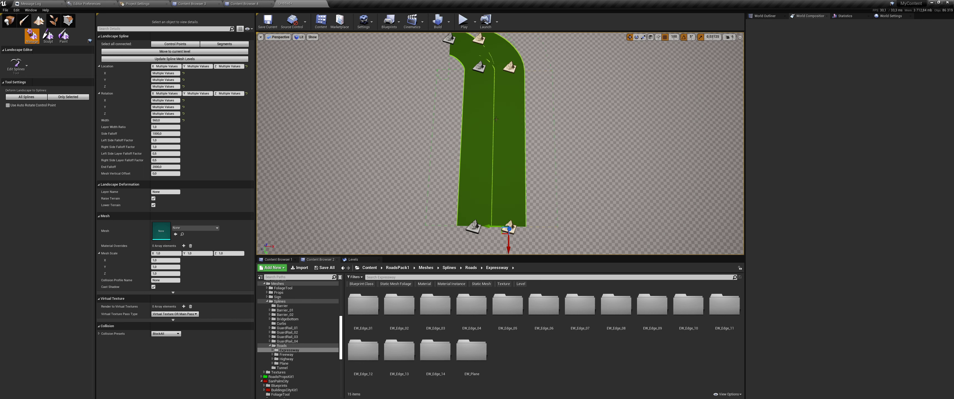
{"action": "right_click_drag", "start_coordinate": [496, 119], "coordinate": [483, 109]}
{"action": "left_click", "coordinate": [482, 109]}
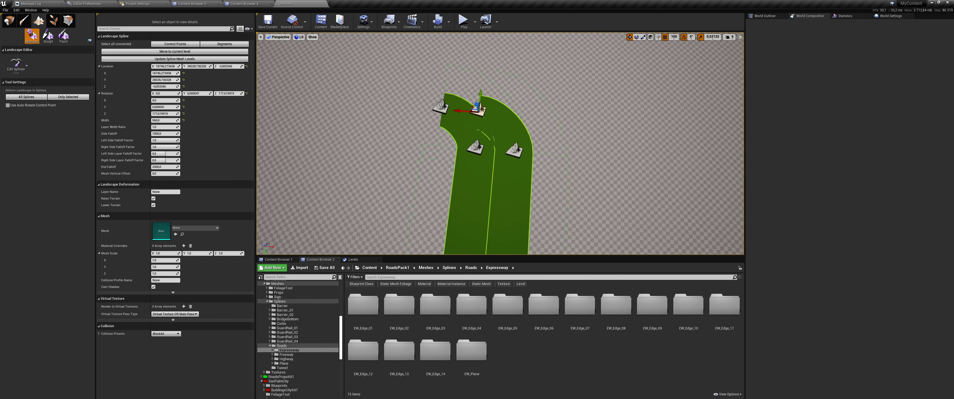
{"action": "key", "text": "Delete"}
Add a new end point to the copy and rotate and shift it so it curves right
{"action": "left_click", "coordinate": [515, 149]}
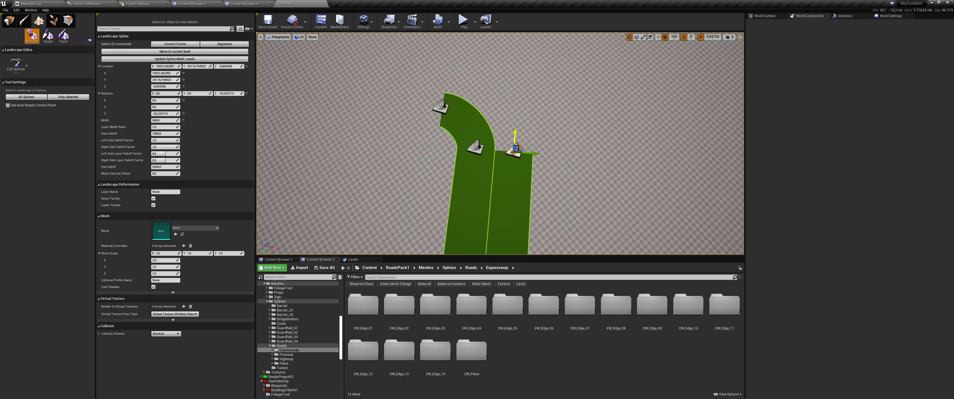
{"action": "left_click", "coordinate": [557, 116], "text": "ctrl"}
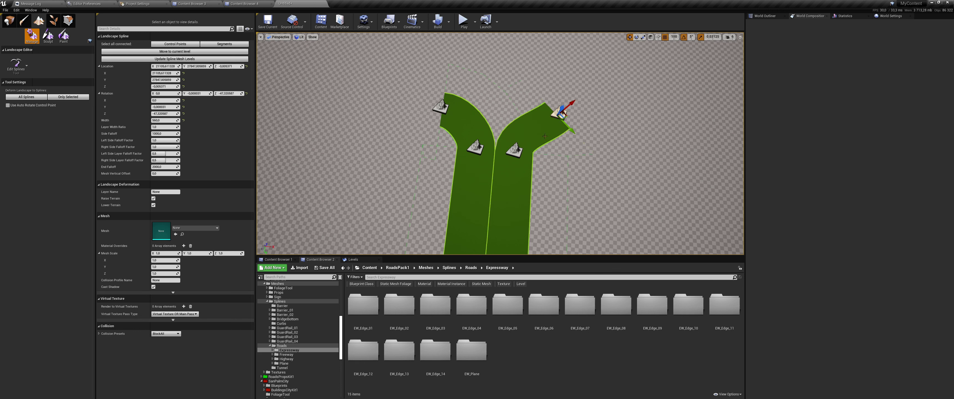
{"action": "key", "text": "e"}
{"action": "left_click_drag", "start_coordinate": [544, 136], "coordinate": [589, 122]}
{"action": "key", "text": "w"}
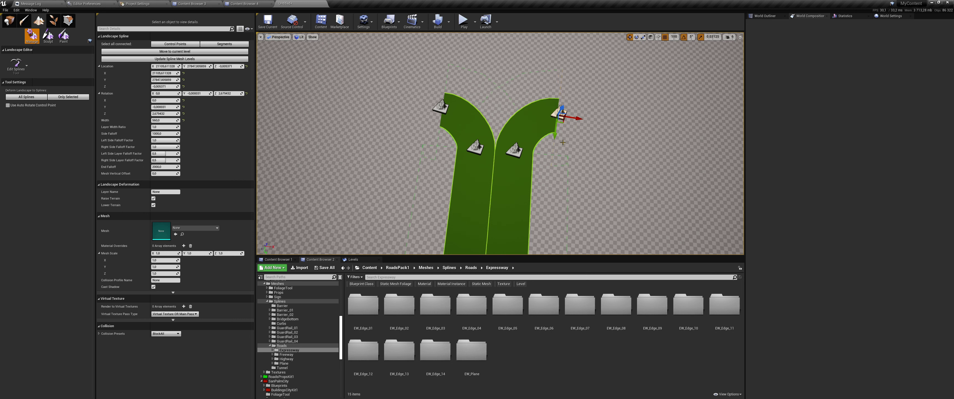
{"action": "left_click_drag", "start_coordinate": [555, 133], "coordinate": [555, 150], "text": "shift"}
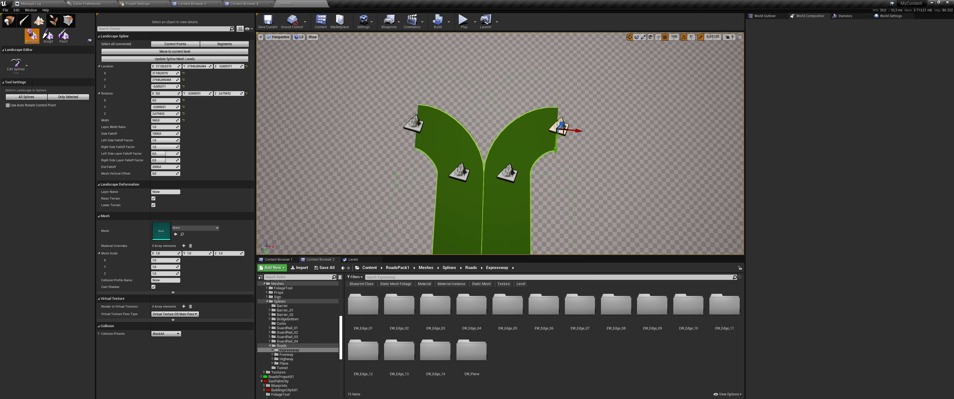
{"action": "left_click", "coordinate": [417, 121]}
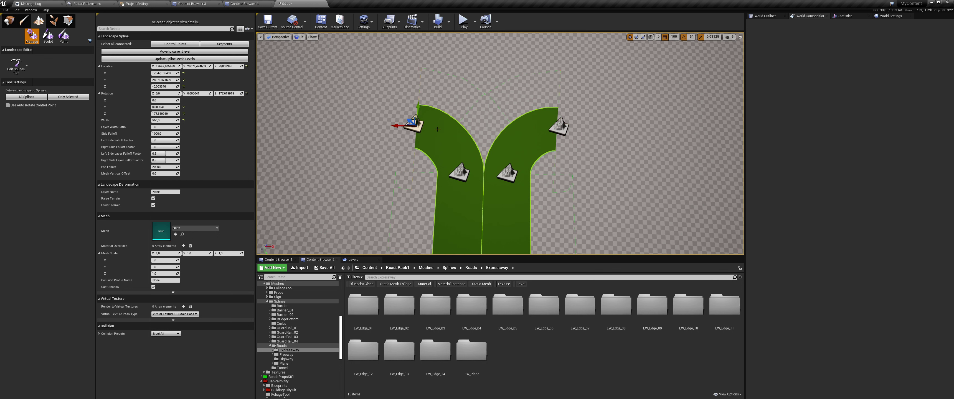
Connect the left branch end to the right branch end and nudge both top points down
{"action": "left_click", "coordinate": [559, 128], "text": "ctrl"}
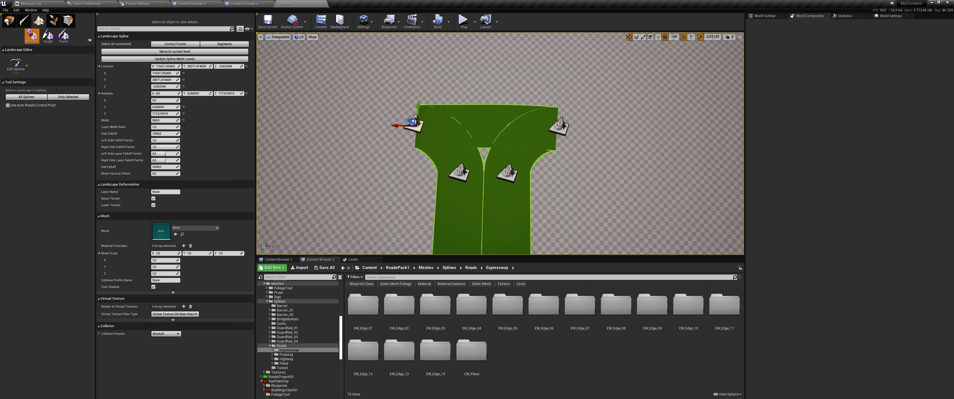
{"action": "left_click", "coordinate": [462, 175]}
{"action": "left_click", "coordinate": [417, 125]}
{"action": "left_click_drag", "start_coordinate": [418, 113], "coordinate": [418, 115]}
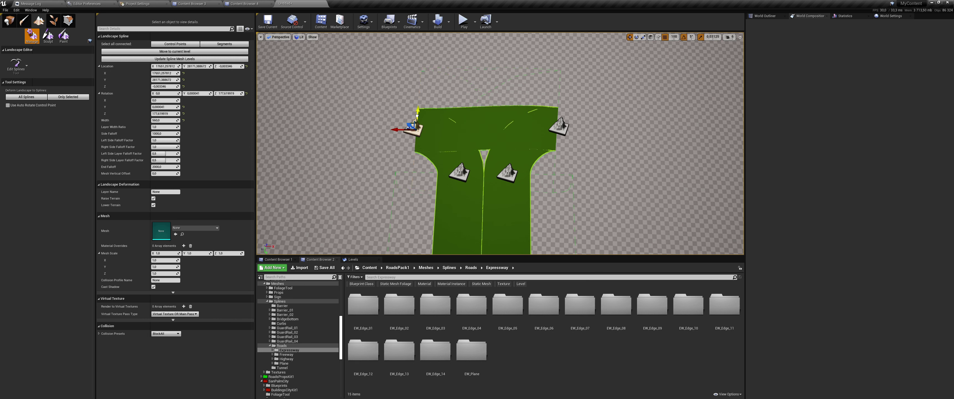
{"action": "left_click", "coordinate": [560, 123]}
{"action": "left_click_drag", "start_coordinate": [555, 145], "coordinate": [555, 150]}
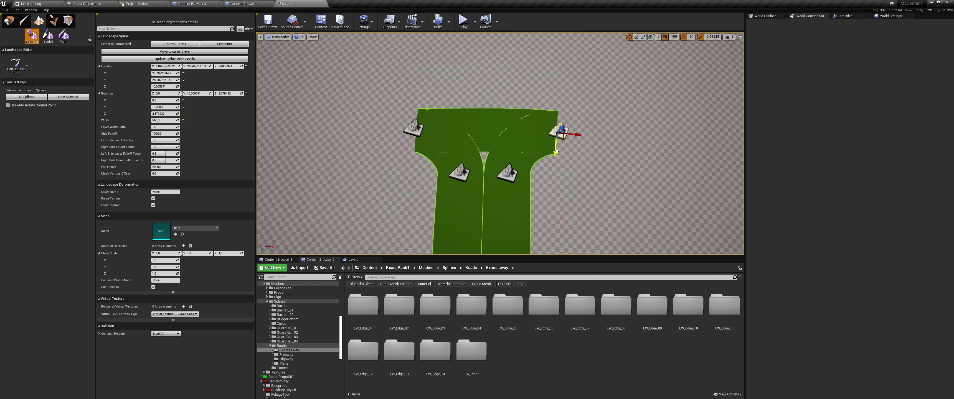
{"action": "left_click", "coordinate": [582, 178]}
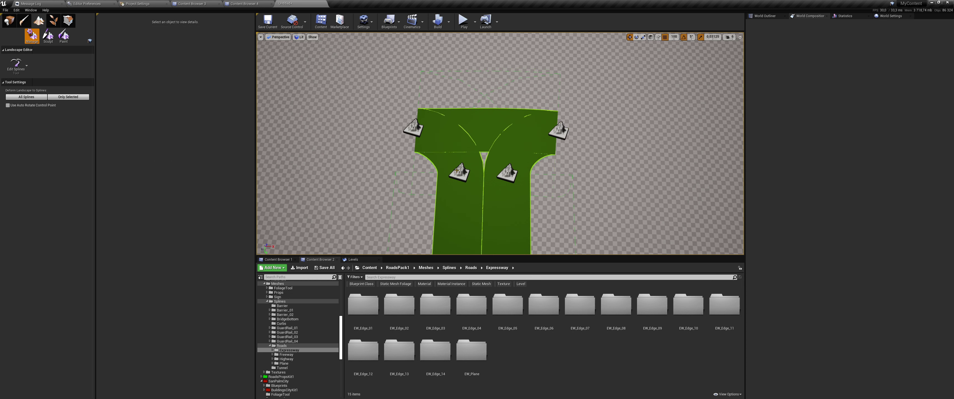
Try curving the lower-left point's tangent, then undo it and the extra lower segment
{"action": "left_click", "coordinate": [460, 171]}
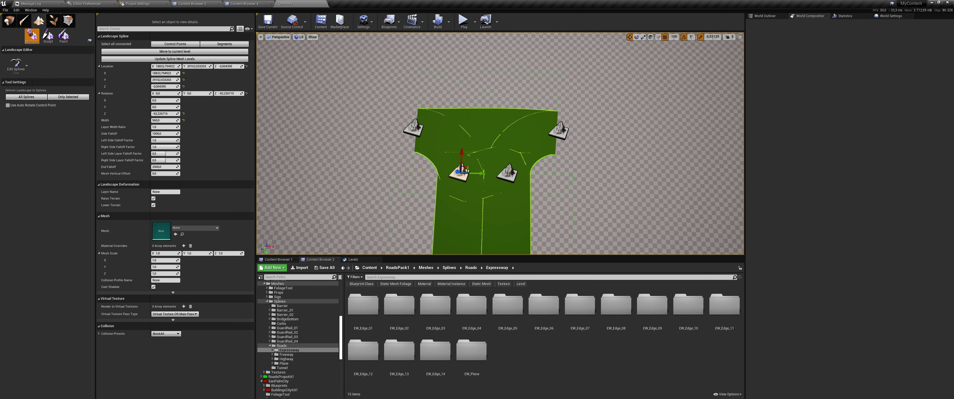
{"action": "left_click", "coordinate": [642, 37]}
{"action": "left_click_drag", "start_coordinate": [475, 175], "coordinate": [418, 214]}
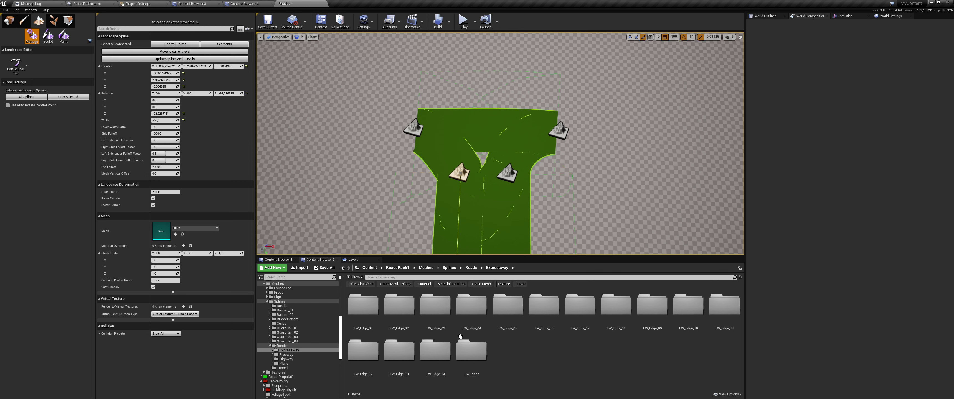
{"action": "key", "text": "ctrl+z"}
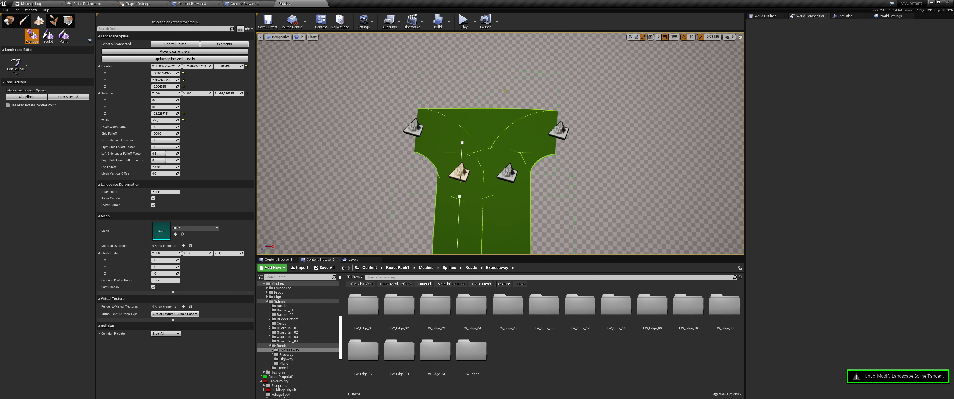
{"action": "key", "text": "ctrl+z"}
Set the top-right control point's rotation to 0
{"action": "left_click", "coordinate": [451, 121]}
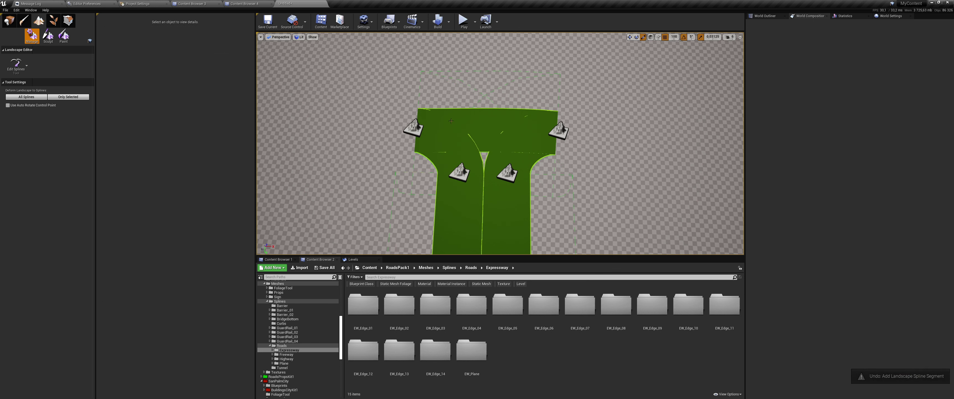
{"action": "left_click", "coordinate": [413, 126]}
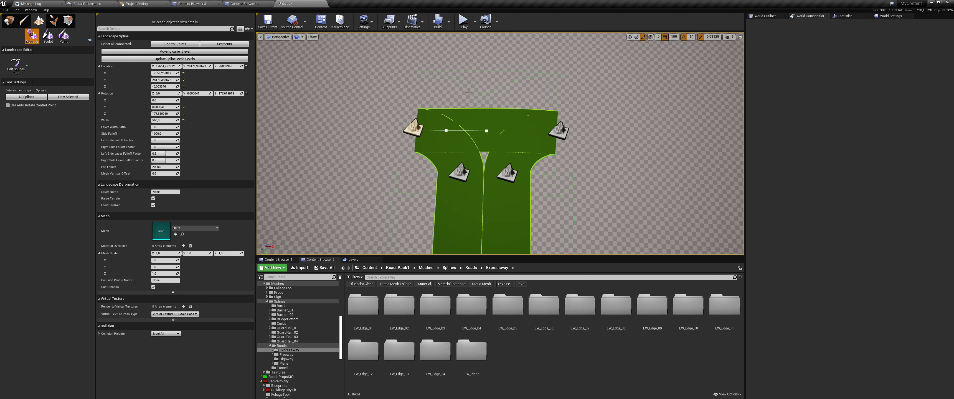
{"action": "left_click", "coordinate": [559, 130]}
{"action": "left_click", "coordinate": [506, 171]}
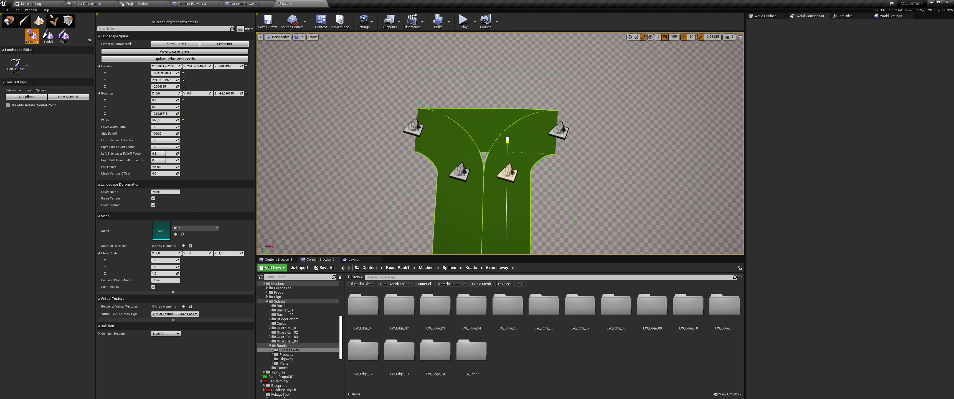
{"action": "left_click", "coordinate": [564, 132]}
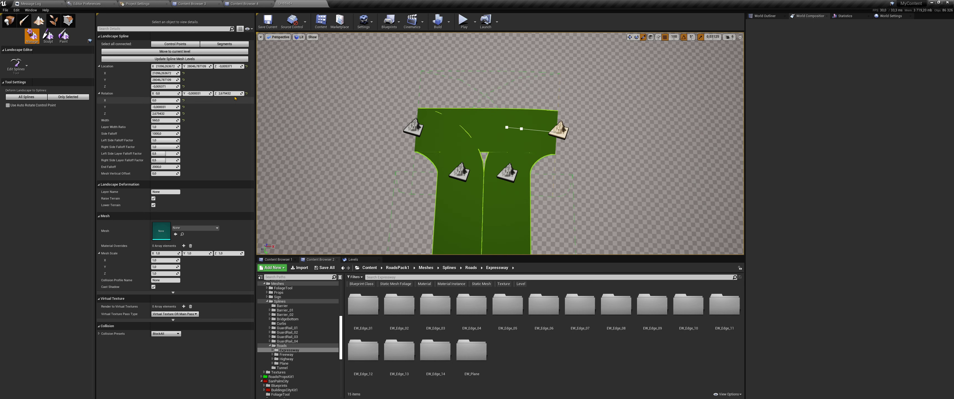
{"action": "type", "text": "0"}
{"action": "key", "text": "Return"}
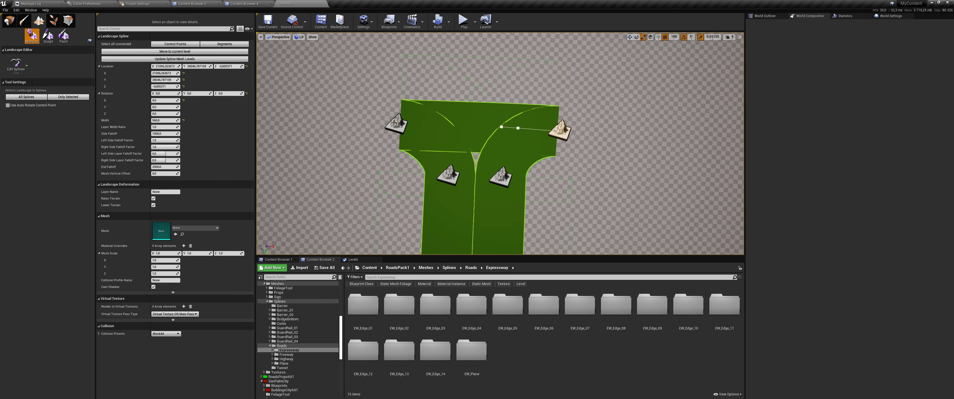
{"action": "right_click_drag", "start_coordinate": [473, 132], "coordinate": [370, 133]}
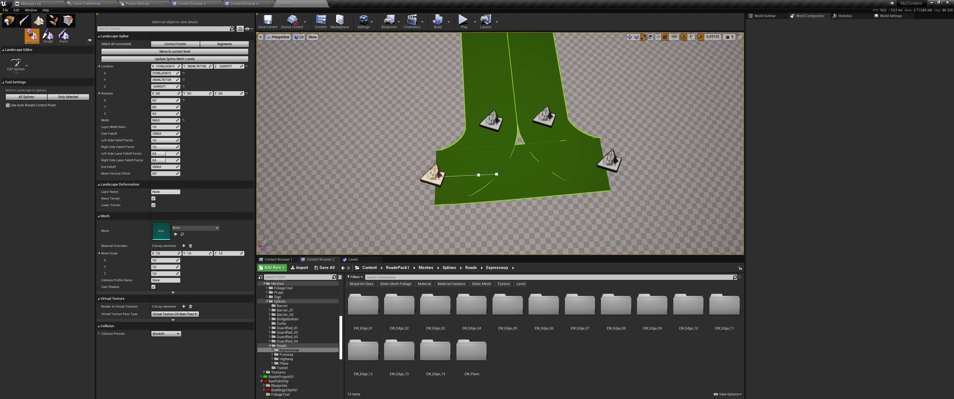
Set the right junction control point's Z rotation to 180 and orbit to check it
{"action": "left_click", "coordinate": [609, 160]}
{"action": "left_click", "coordinate": [237, 94]}
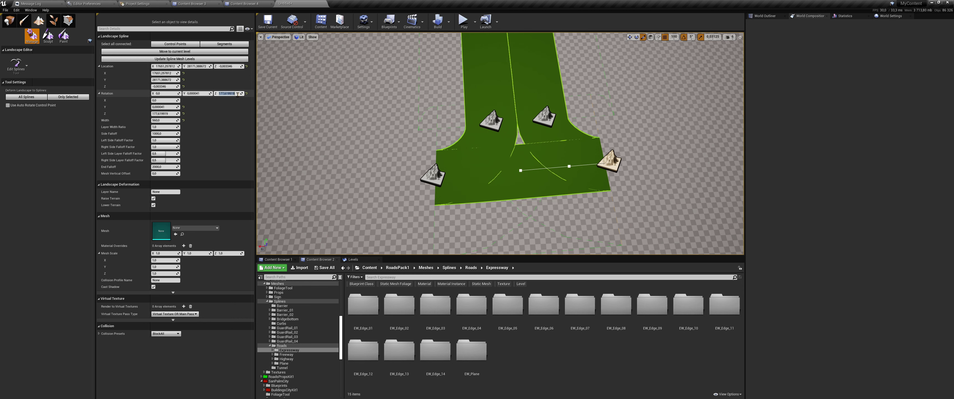
{"action": "type", "text": "180"}
{"action": "key", "text": "Return"}
{"action": "right_click_drag", "start_coordinate": [500, 144], "coordinate": [388, 145]}
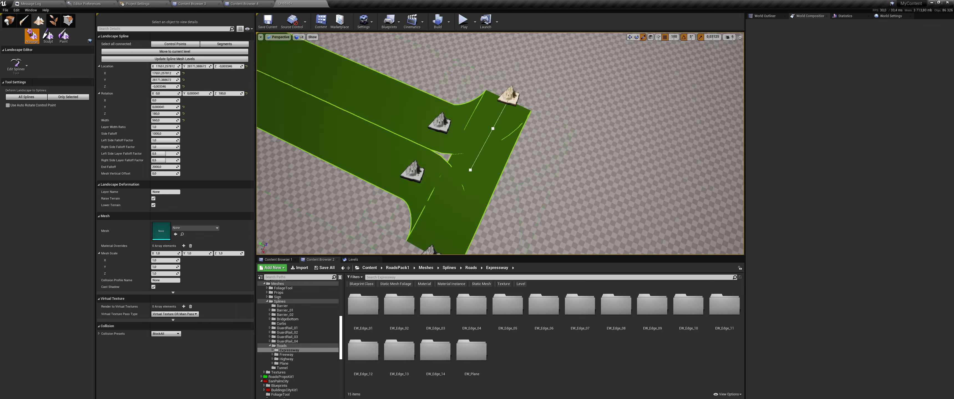
{"action": "right_click_drag", "start_coordinate": [574, 145], "coordinate": [574, 134]}
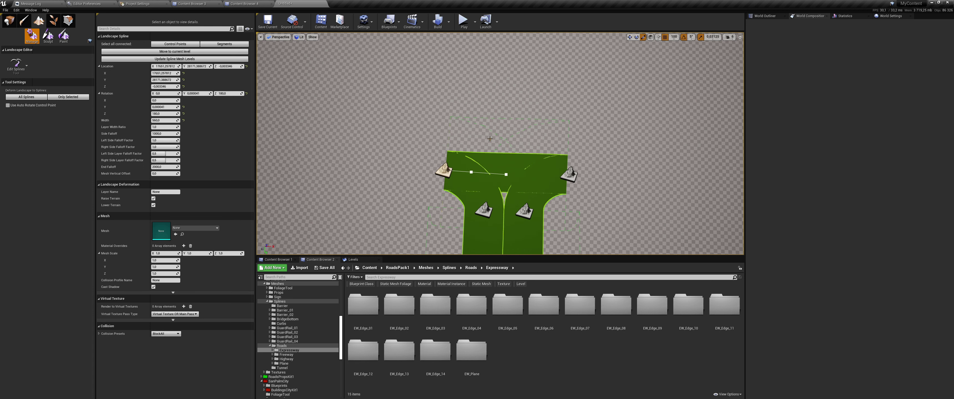
Add a control point above the junction, rotate it -40 degrees, and connect it to the right point
{"action": "left_click", "coordinate": [497, 114], "text": "ctrl"}
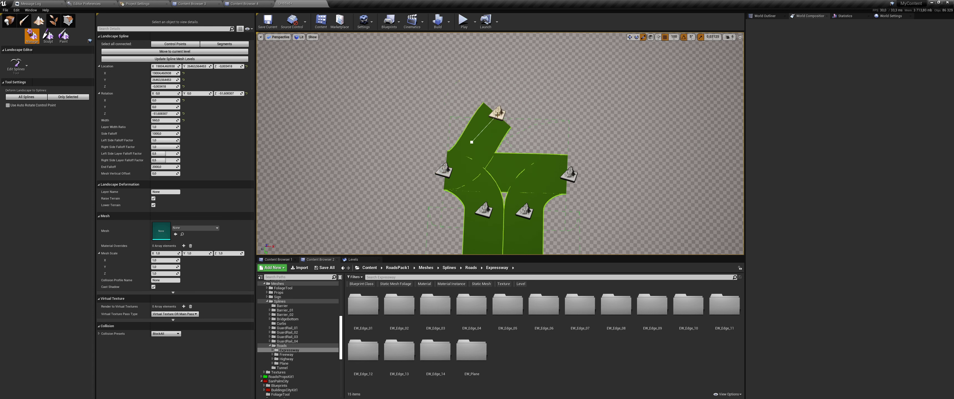
{"action": "key", "text": "e"}
{"action": "left_click_drag", "start_coordinate": [498, 86], "coordinate": [518, 90]}
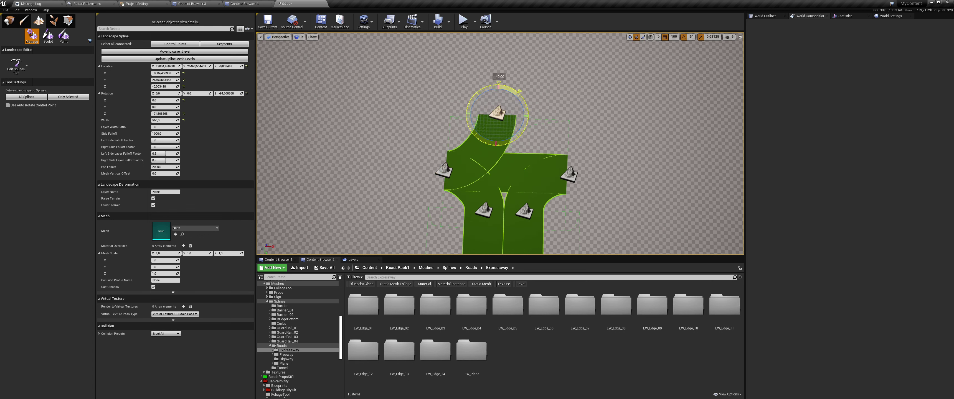
{"action": "key", "text": "w"}
{"action": "left_click_drag", "start_coordinate": [514, 116], "coordinate": [505, 116]}
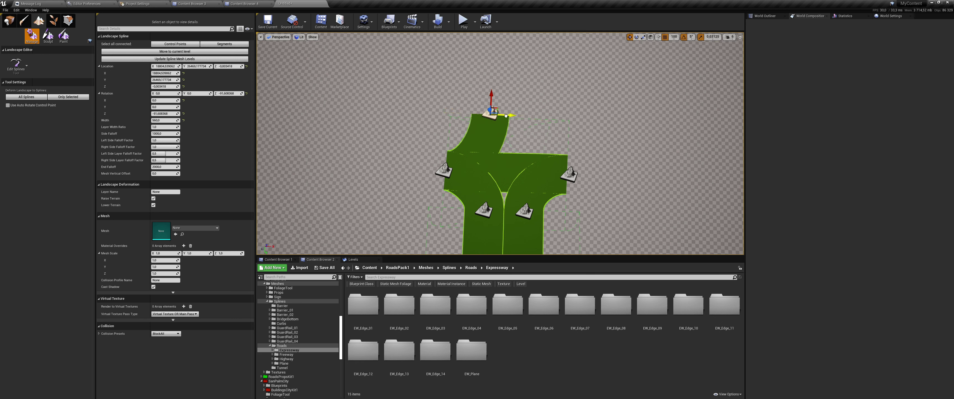
{"action": "left_click", "coordinate": [567, 174]}
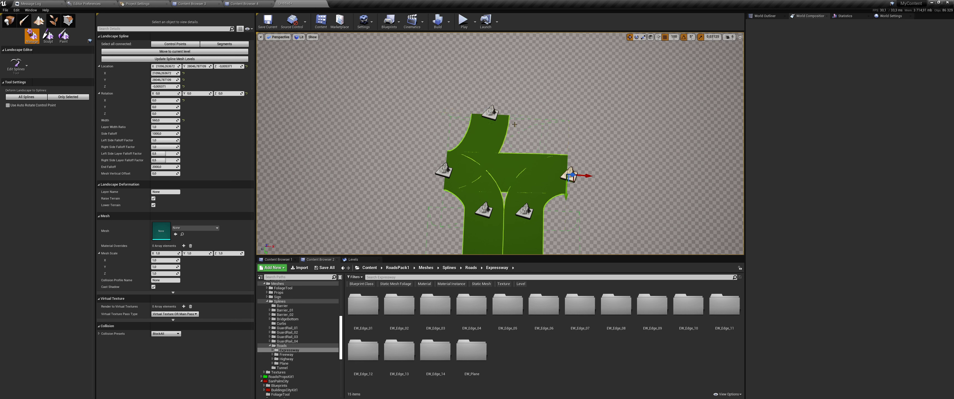
{"action": "left_click", "coordinate": [491, 116], "text": "ctrl"}
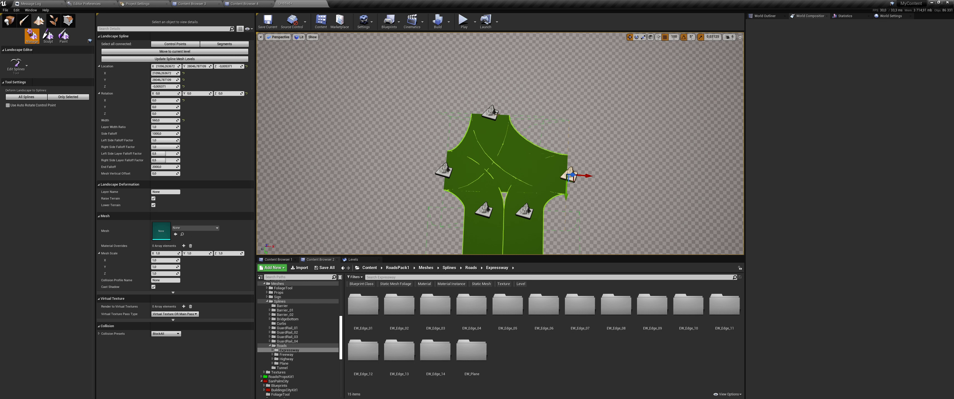
Reposition the top and right control points to reshape the new curved road
{"action": "left_click", "coordinate": [490, 112]}
{"action": "mouse_move", "coordinate": [503, 118]}
{"action": "left_mouse_down"}
{"action": "mouse_move", "coordinate": [517, 119]}
{"action": "mouse_move", "coordinate": [506, 102]}
{"action": "left_mouse_up"}
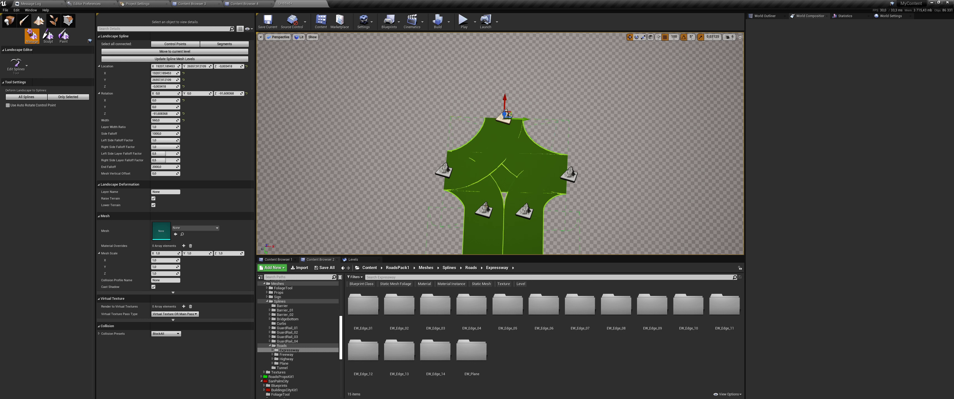
{"action": "left_click", "coordinate": [447, 166]}
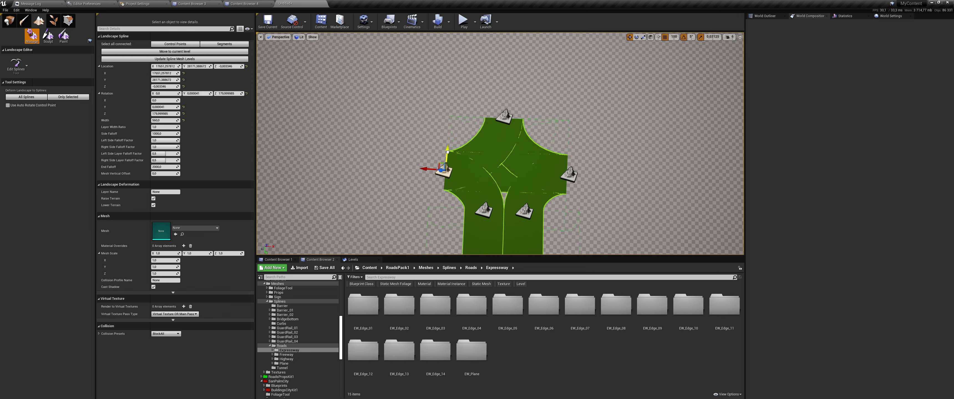
{"action": "left_click", "coordinate": [571, 164]}
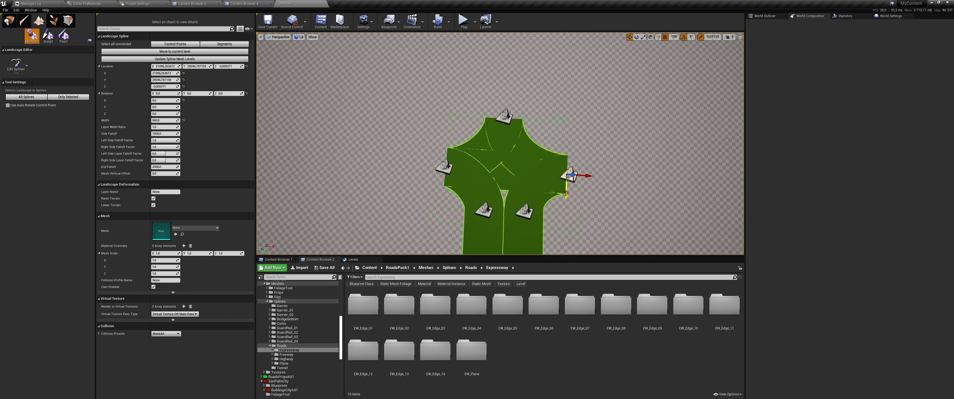
{"action": "left_click_drag", "start_coordinate": [566, 193], "coordinate": [563, 191]}
{"action": "mouse_move", "coordinate": [530, 188]}
{"action": "right_mouse_down"}
{"action": "mouse_move", "coordinate": [498, 167]}
{"action": "mouse_move", "coordinate": [529, 159]}
{"action": "right_mouse_up"}
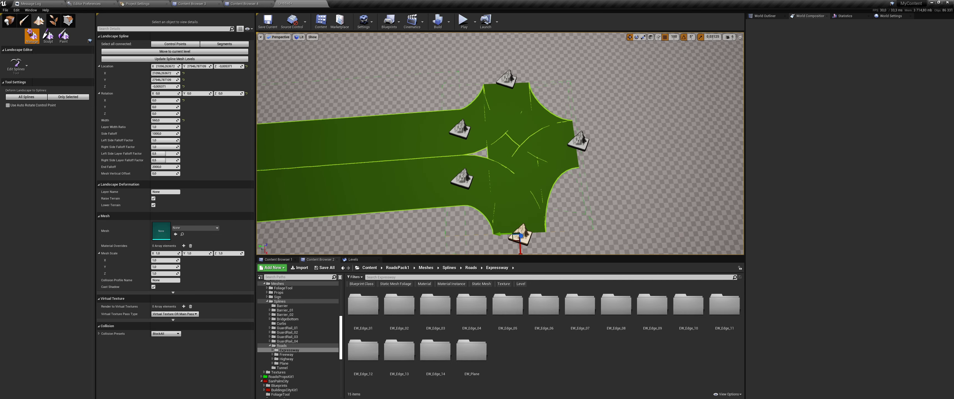
Frame the right control point and extend the road with another new control point
{"action": "left_click", "coordinate": [579, 144]}
{"action": "key", "text": "e"}
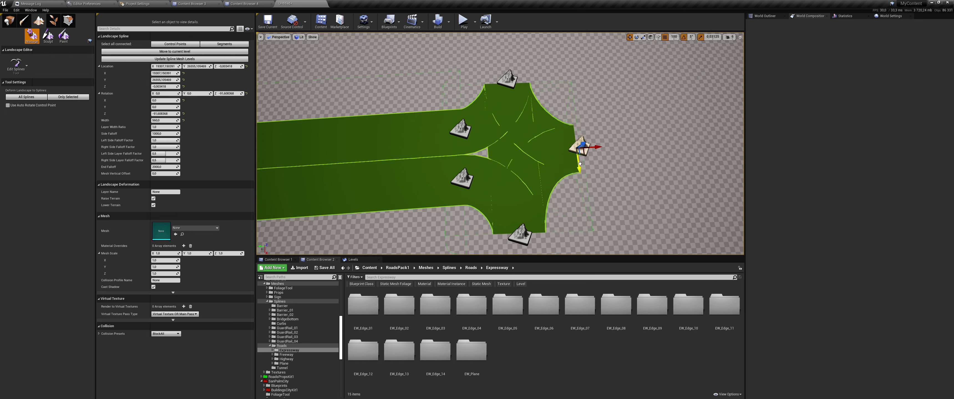
{"action": "left_click", "coordinate": [531, 241]}
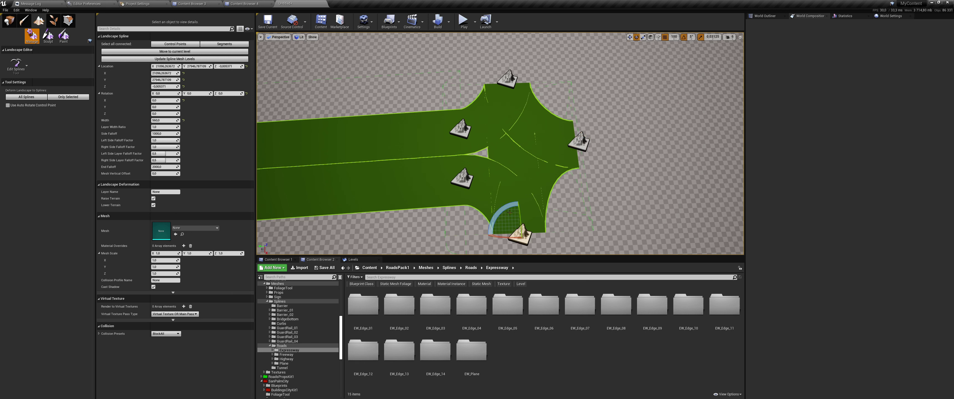
{"action": "key", "text": "w"}
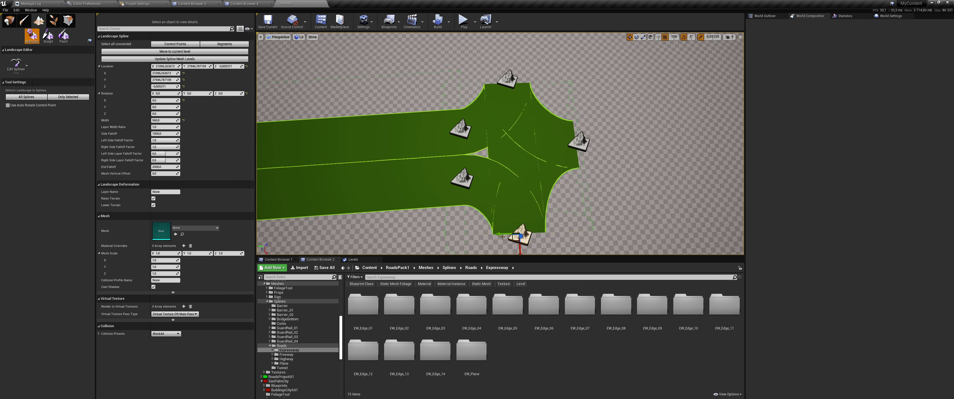
{"action": "left_click", "coordinate": [582, 148]}
{"action": "key", "text": "f"}
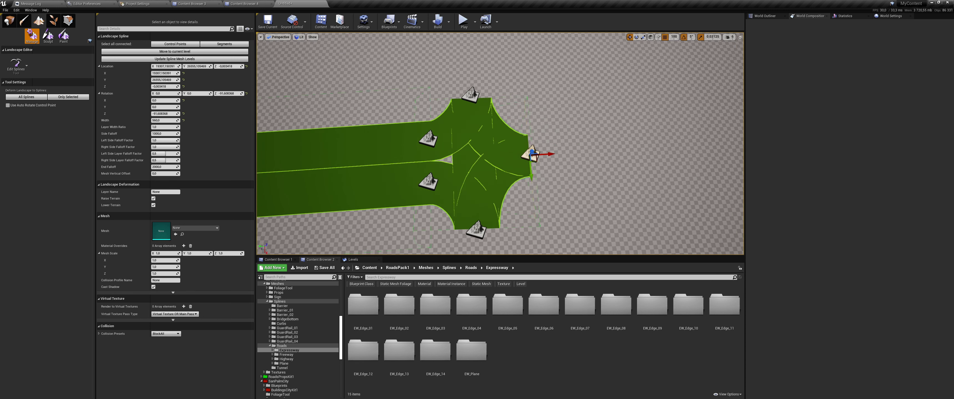
{"action": "left_click", "coordinate": [647, 120], "text": "ctrl"}
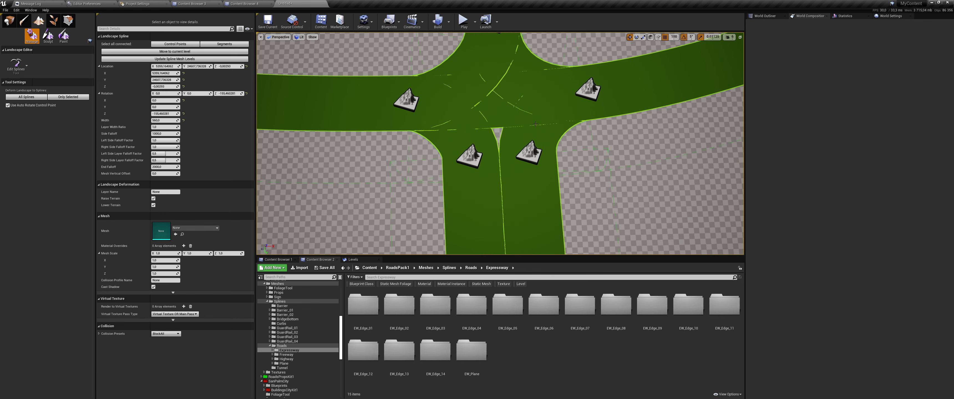
Select all spline control points and set their Rotation Y to 0
{"action": "left_click_drag", "start_coordinate": [452, 128], "coordinate": [492, 148], "text": "alt"}
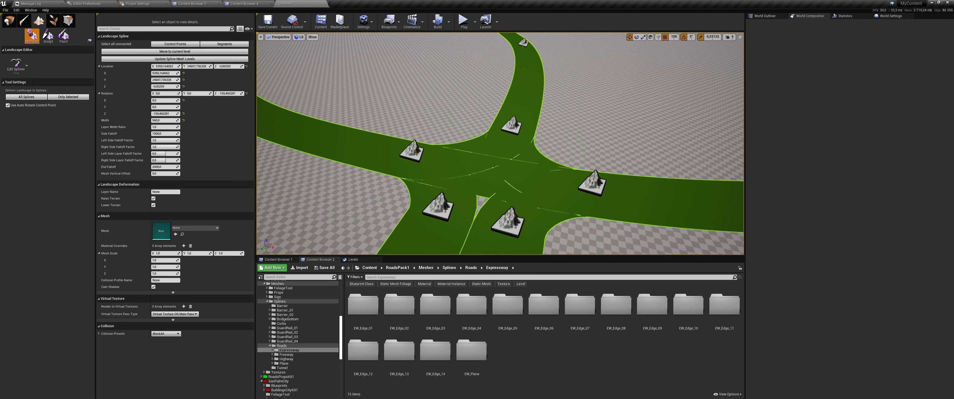
{"action": "left_click", "coordinate": [175, 43]}
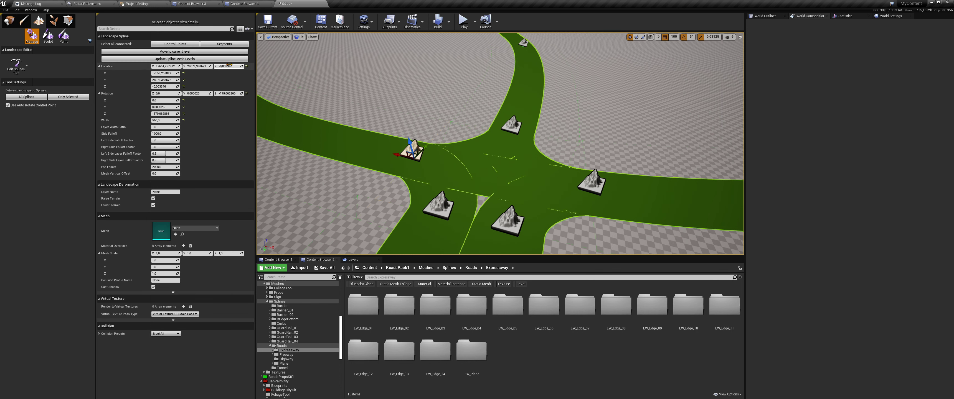
{"action": "left_click", "coordinate": [232, 66]}
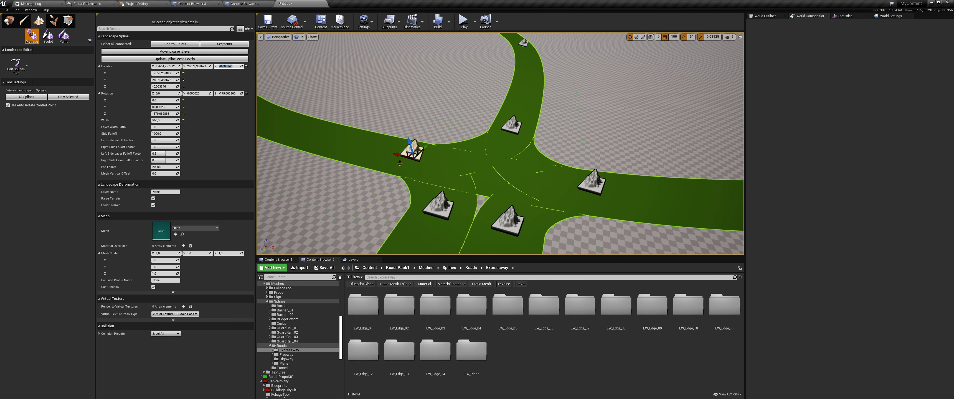
{"action": "left_click", "coordinate": [199, 93]}
{"action": "type", "text": "0"}
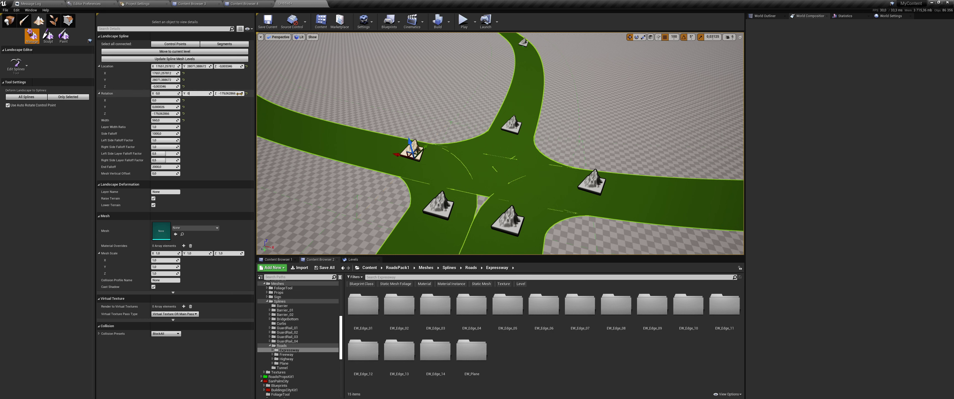
{"action": "left_click", "coordinate": [438, 204]}
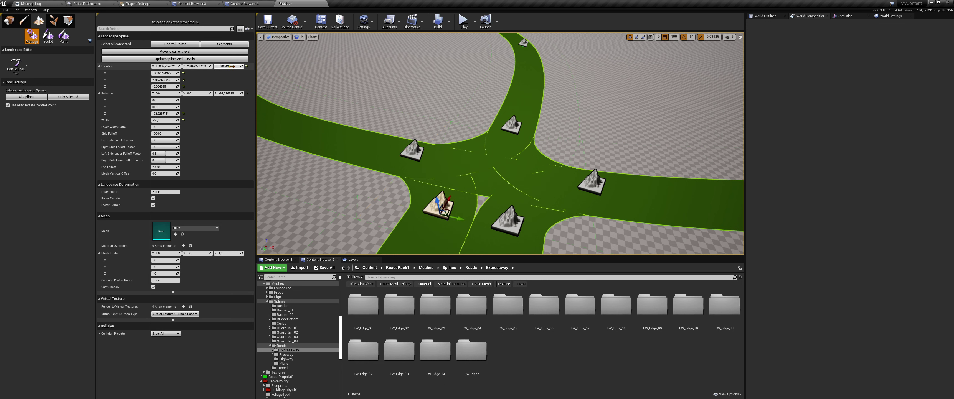
{"action": "left_click", "coordinate": [508, 219]}
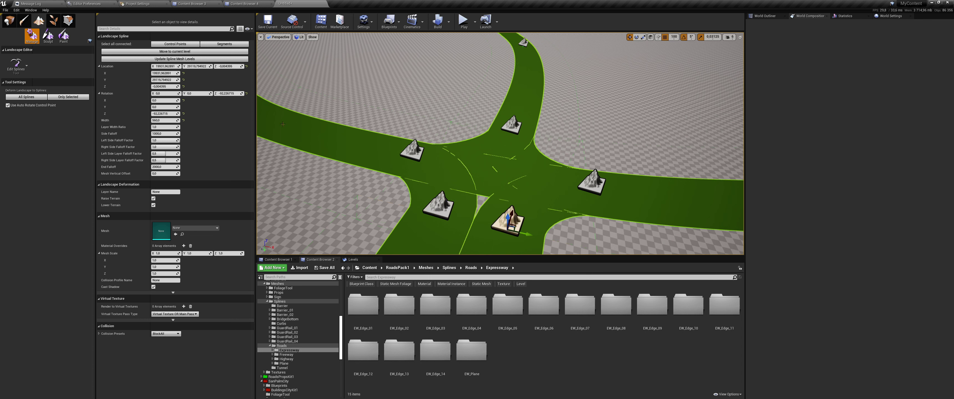
{"action": "key", "text": "Return"}
Check each junction control point's Rotation Y while orbiting around the intersection
{"action": "left_click", "coordinate": [585, 180]}
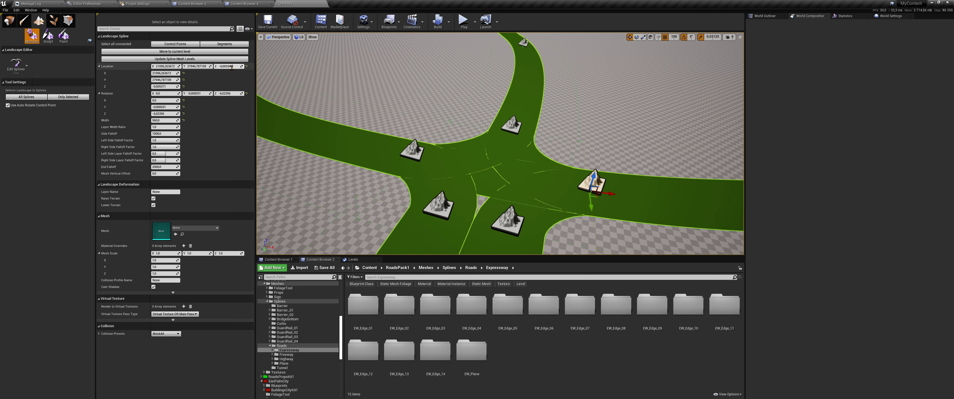
{"action": "left_click", "coordinate": [197, 94]}
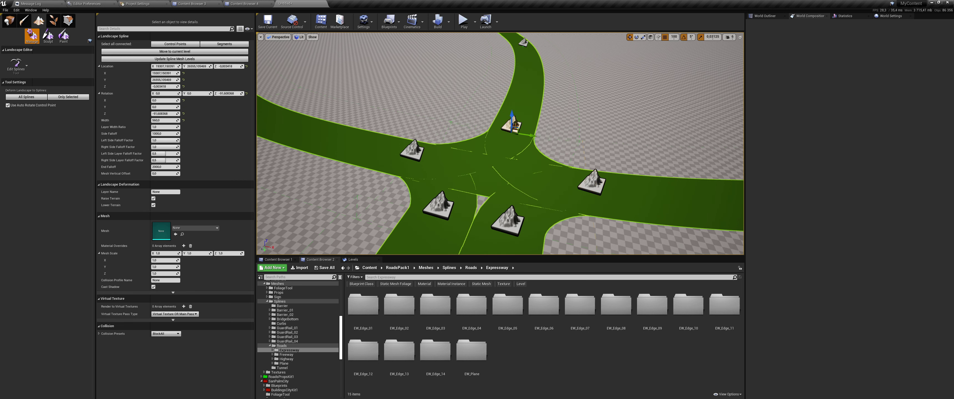
{"action": "left_click", "coordinate": [526, 126]}
{"action": "right_click_drag", "start_coordinate": [500, 144], "coordinate": [500, 145]}
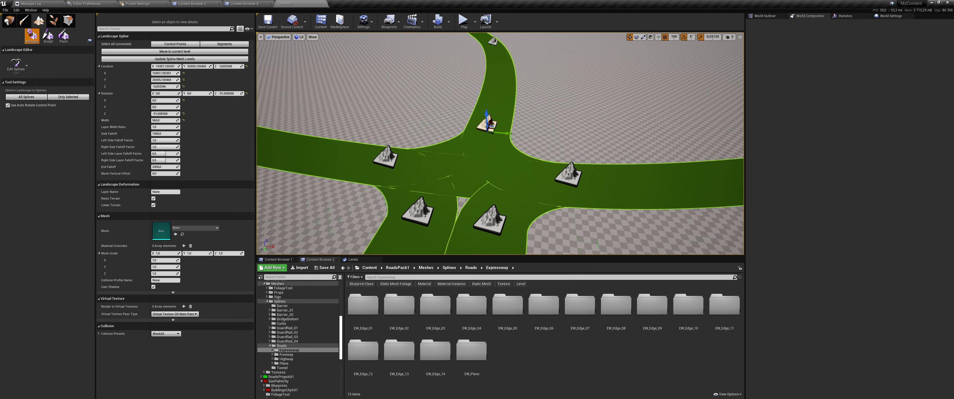
{"action": "left_click", "coordinate": [388, 153]}
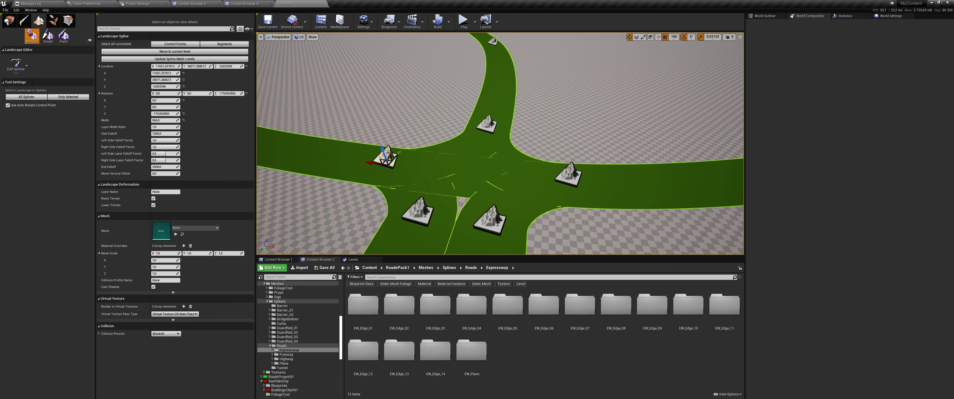
{"action": "left_click", "coordinate": [421, 215]}
{"action": "left_click", "coordinate": [489, 217]}
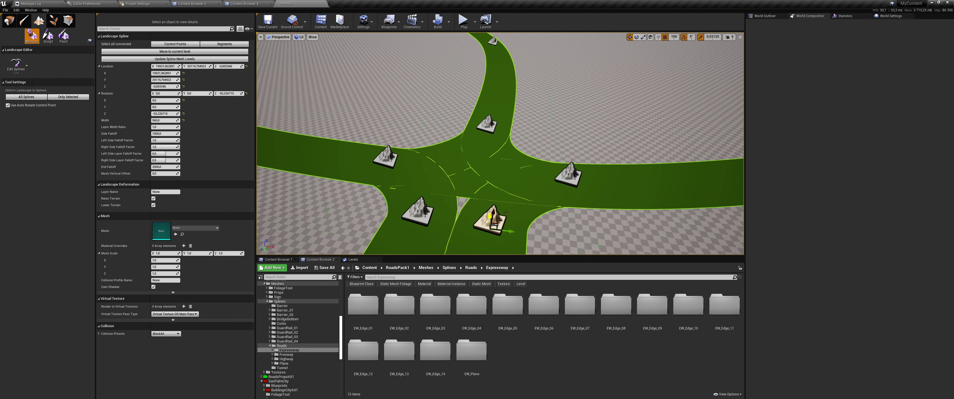
{"action": "left_click", "coordinate": [575, 180]}
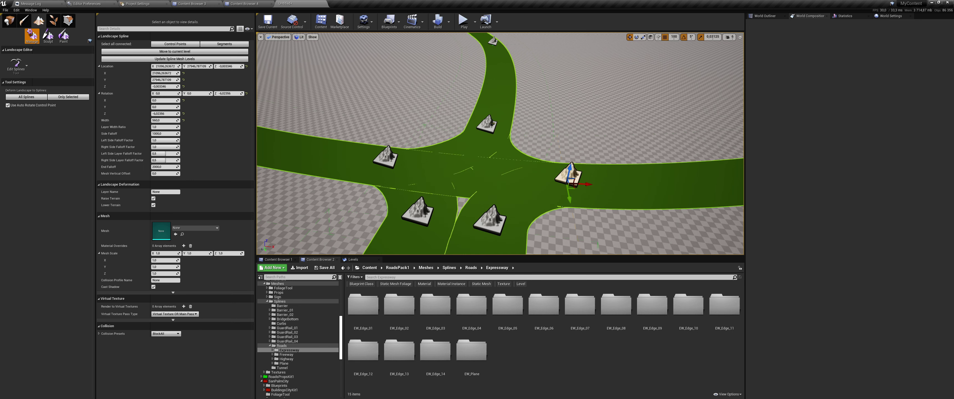
{"action": "left_click_drag", "start_coordinate": [492, 123], "coordinate": [492, 112]}
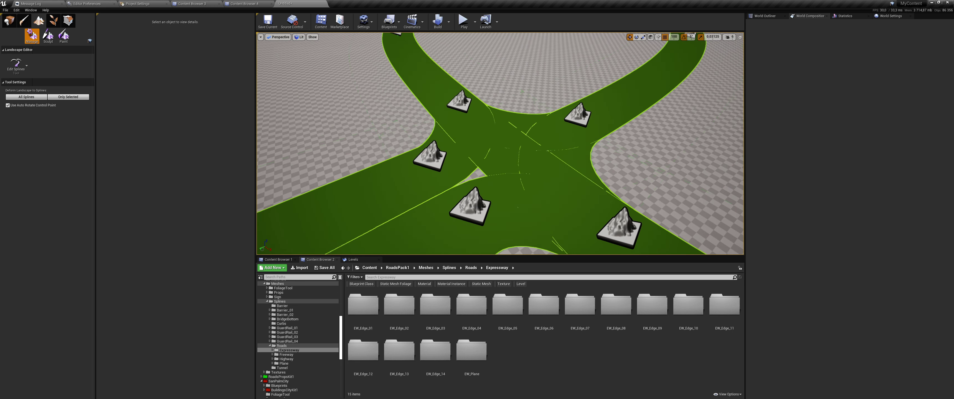
Select all segments and add SM_road_eway_curv_14_1_A from EW_Edge_14 as their spline mesh
{"action": "left_click", "coordinate": [492, 112]}
{"action": "left_click", "coordinate": [221, 44]}
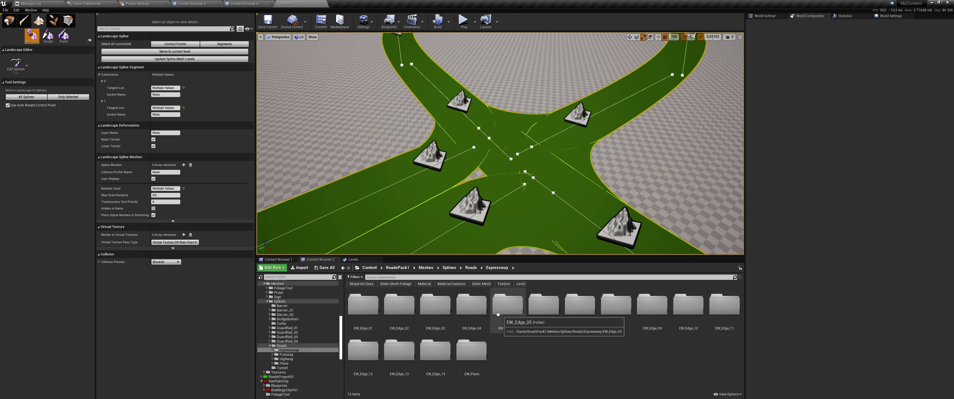
{"action": "double_click", "coordinate": [444, 350]}
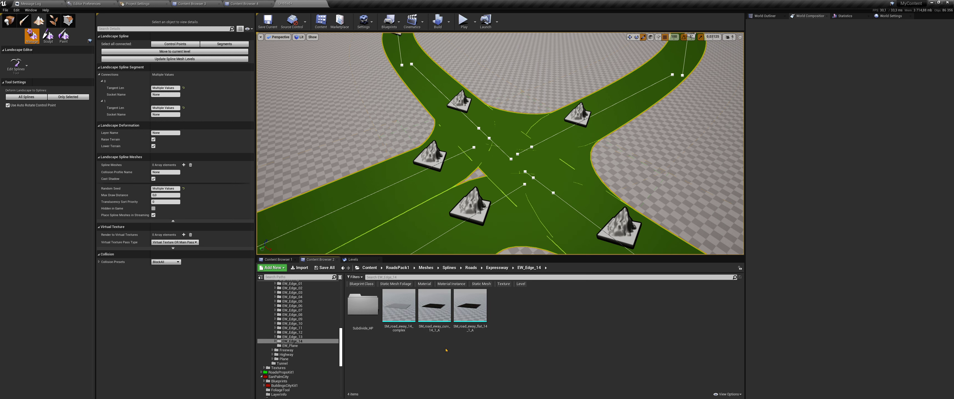
{"action": "left_click", "coordinate": [450, 294]}
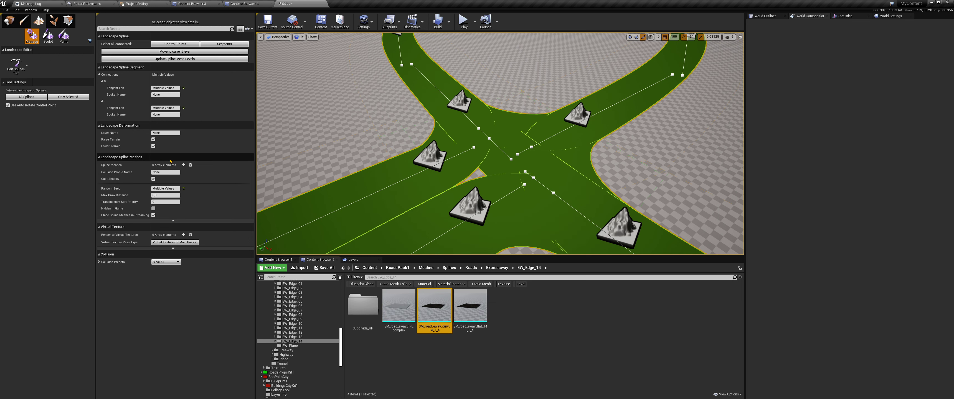
{"action": "left_click", "coordinate": [183, 165]}
{"action": "left_click", "coordinate": [102, 172]}
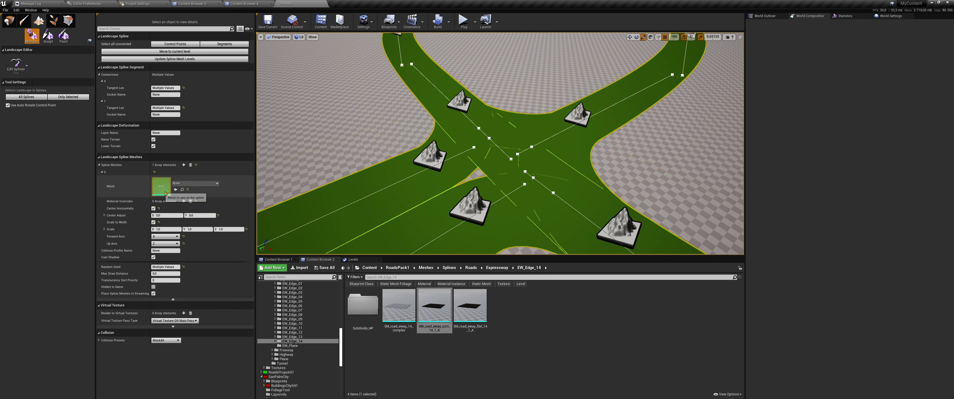
{"action": "left_click", "coordinate": [176, 190]}
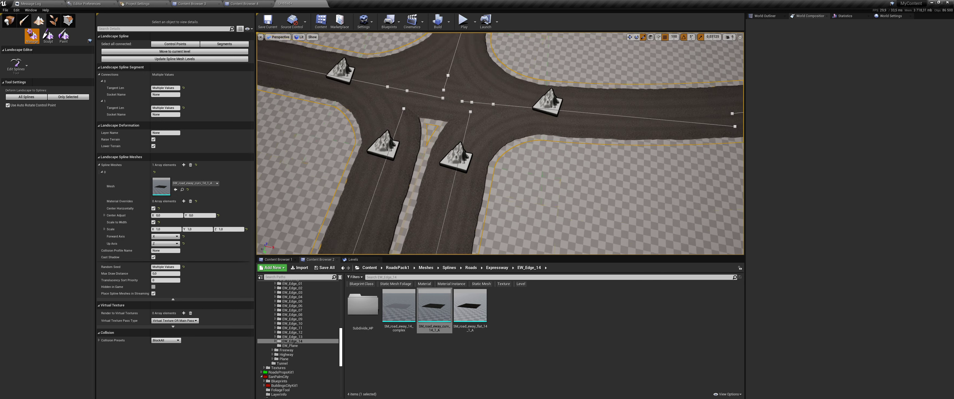
{"action": "right_click_drag", "start_coordinate": [500, 144], "coordinate": [500, 144]}
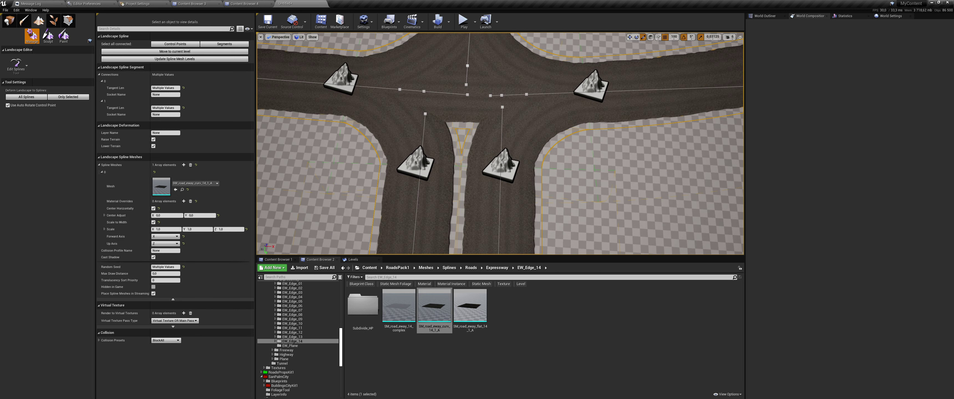
Try swinging a road control point's tangent, then undo the rotation
{"action": "right_click_drag", "start_coordinate": [452, 185], "coordinate": [453, 186]}
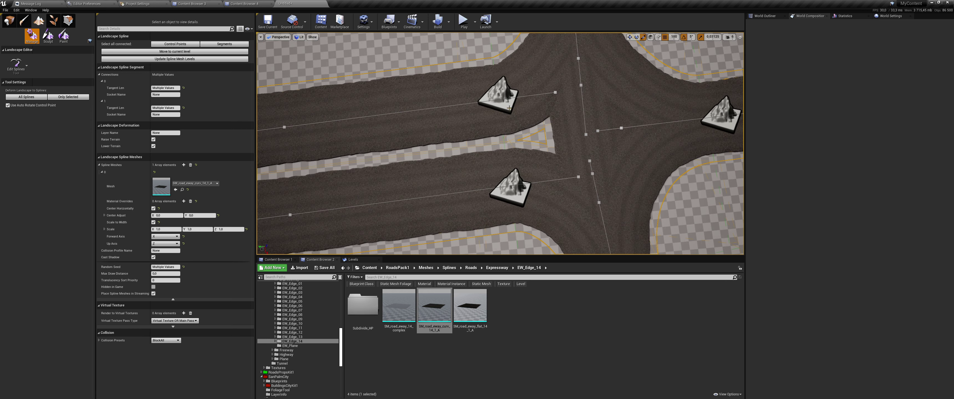
{"action": "left_click", "coordinate": [509, 108]}
{"action": "right_click_drag", "start_coordinate": [509, 108], "coordinate": [509, 108]}
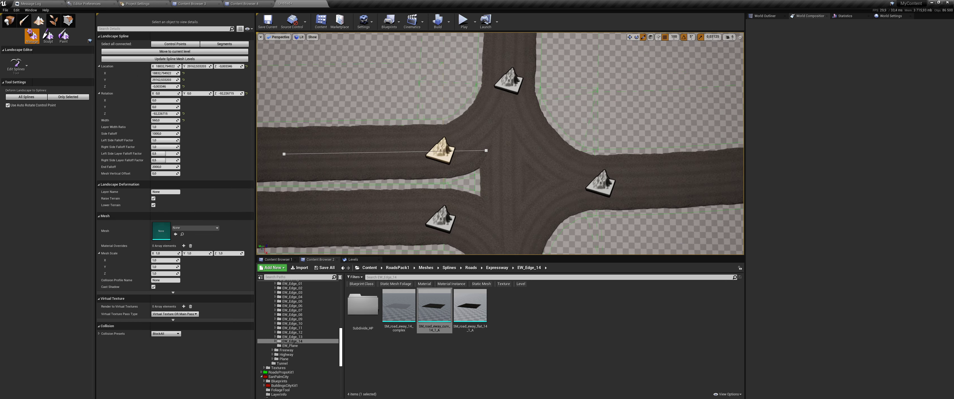
{"action": "right_click_drag", "start_coordinate": [517, 169], "coordinate": [516, 169]}
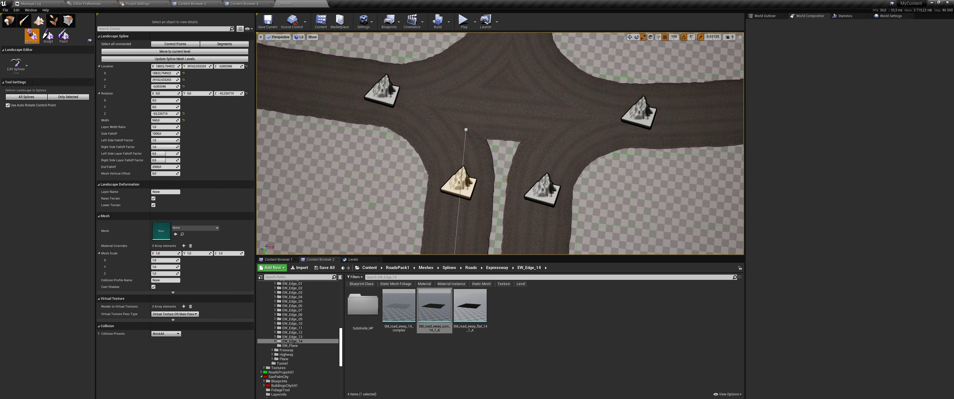
{"action": "left_click_drag", "start_coordinate": [466, 129], "coordinate": [427, 141]}
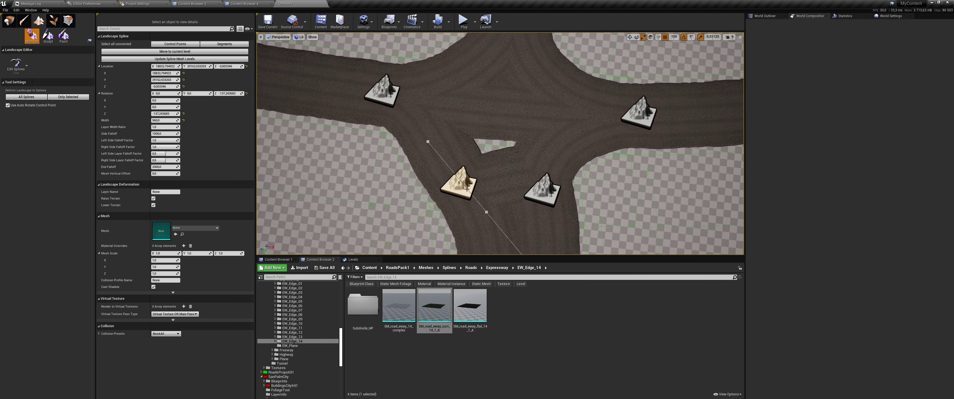
{"action": "key", "text": "ctrl+z"}
{"action": "key", "text": "ctrl+z"}
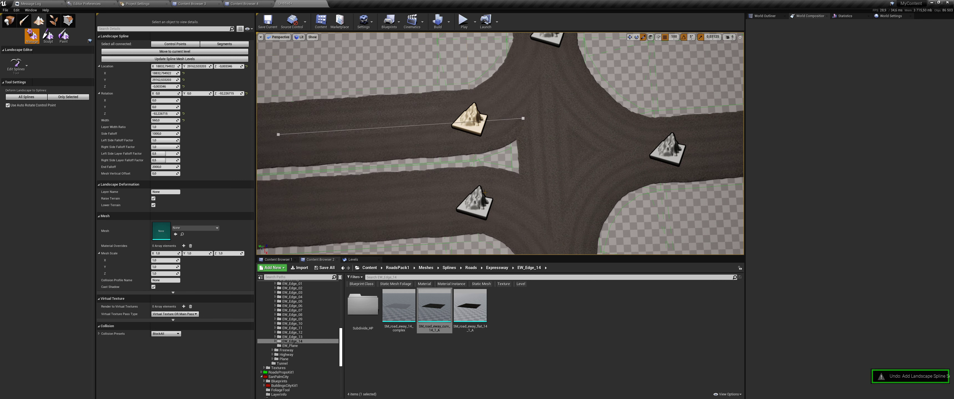
{"action": "left_click", "coordinate": [501, 157]}
Drag a junction control point about 1000 units left along X and view the whole crossroads
{"action": "left_click", "coordinate": [477, 197]}
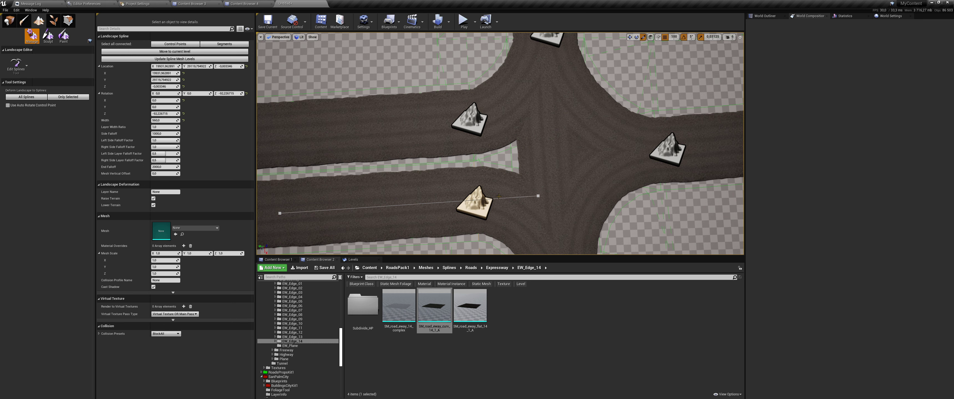
{"action": "right_click_drag", "start_coordinate": [498, 196], "coordinate": [507, 196]}
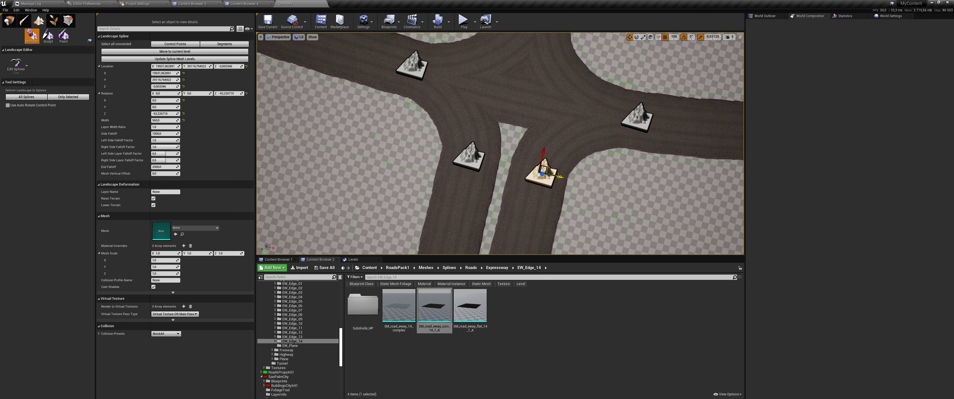
{"action": "left_click_drag", "start_coordinate": [558, 175], "coordinate": [481, 156]}
{"action": "right_click_drag", "start_coordinate": [481, 159], "coordinate": [511, 159]}
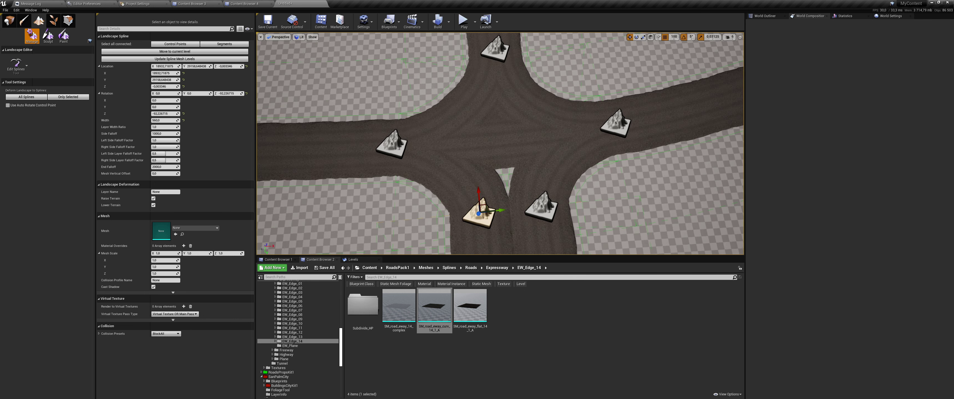
{"action": "mouse_move", "coordinate": [330, 169]}
{"action": "right_mouse_down"}
{"action": "mouse_move", "coordinate": [363, 169]}
{"action": "mouse_move", "coordinate": [348, 163]}
{"action": "right_mouse_up"}
Nudge the left road-end point slightly left and move the upper-left point about 100 units along X
{"action": "left_click", "coordinate": [349, 171]}
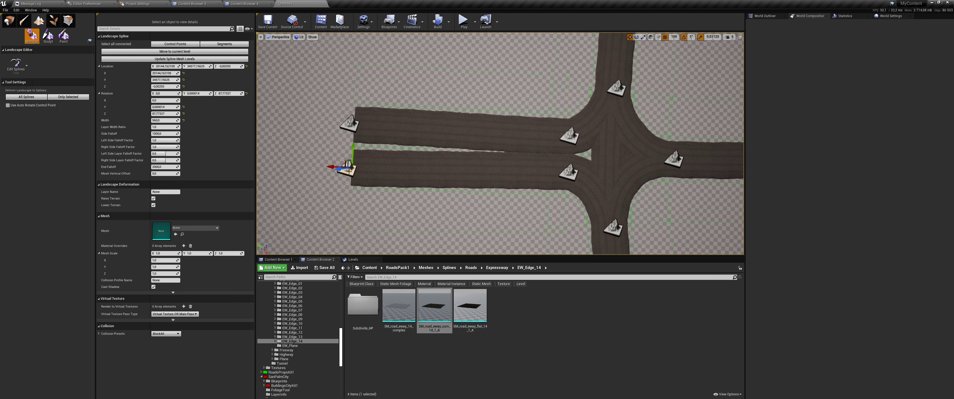
{"action": "left_click_drag", "start_coordinate": [354, 149], "coordinate": [350, 144]}
{"action": "left_click", "coordinate": [351, 111]}
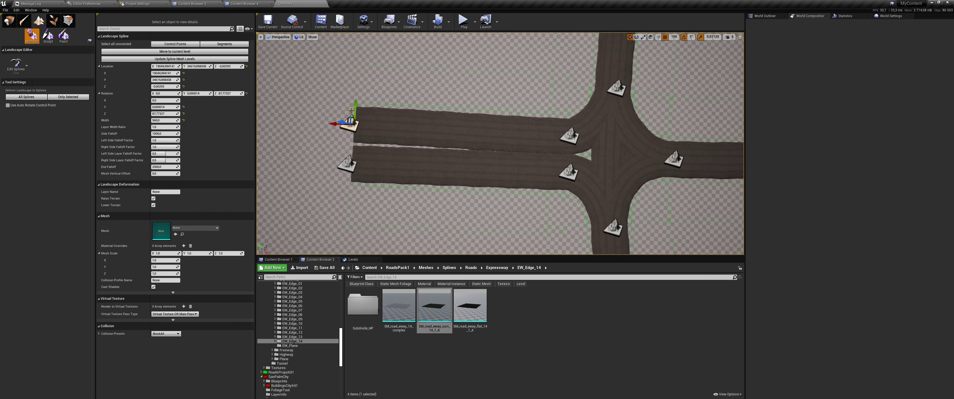
{"action": "left_click_drag", "start_coordinate": [354, 108], "coordinate": [354, 115]}
{"action": "mouse_move", "coordinate": [354, 115]}
{"action": "right_mouse_down"}
{"action": "mouse_move", "coordinate": [355, 74]}
{"action": "mouse_move", "coordinate": [370, 111]}
{"action": "right_mouse_up"}
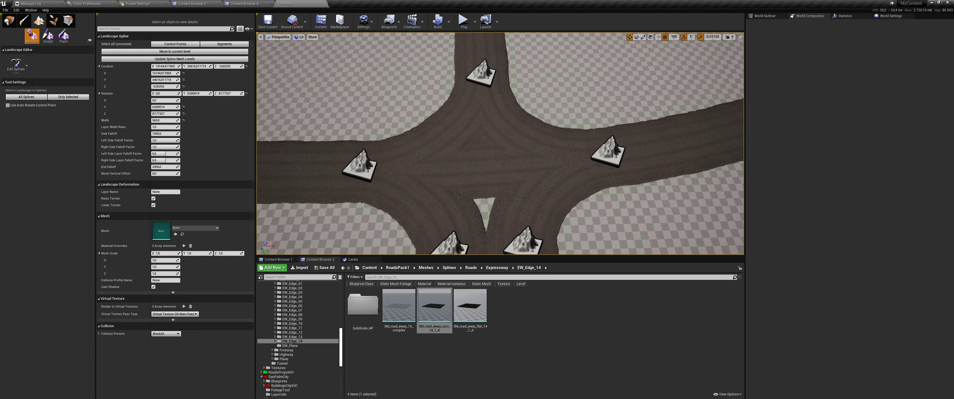
Move the left junction control points left and lengthen their tangents toward the junction
{"action": "mouse_move", "coordinate": [371, 111]}
{"action": "right_mouse_down"}
{"action": "mouse_move", "coordinate": [587, 121]}
{"action": "mouse_move", "coordinate": [592, 134]}
{"action": "mouse_move", "coordinate": [510, 128]}
{"action": "mouse_move", "coordinate": [549, 149]}
{"action": "right_mouse_up"}
{"action": "left_click", "coordinate": [509, 128]}
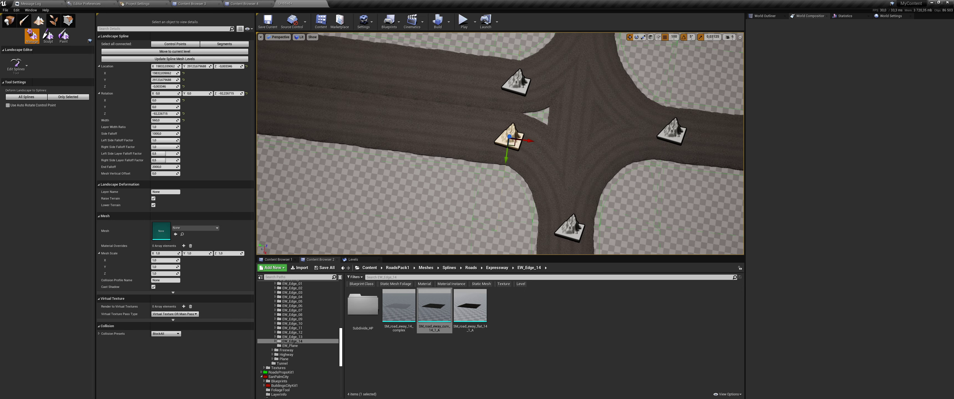
{"action": "left_click", "coordinate": [643, 37]}
{"action": "left_click_drag", "start_coordinate": [579, 140], "coordinate": [572, 139]}
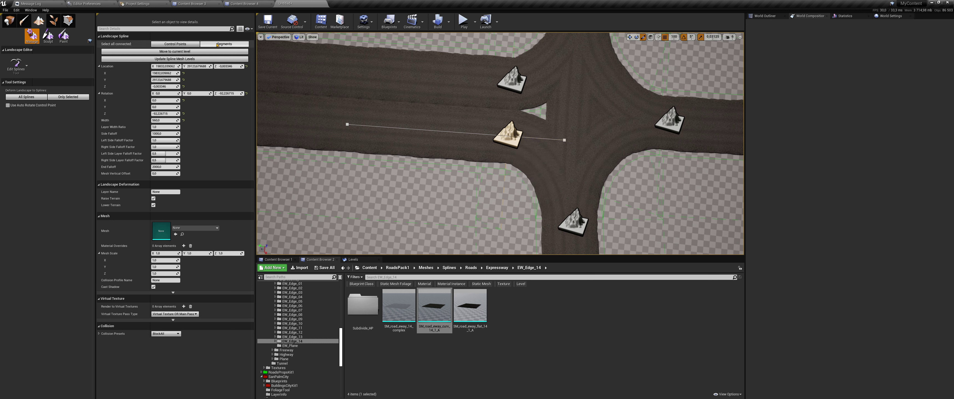
{"action": "left_click", "coordinate": [521, 164]}
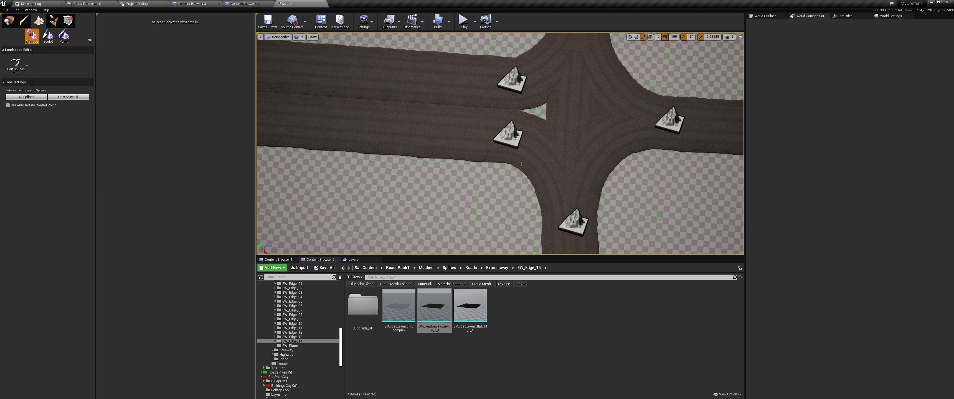
{"action": "left_click_drag", "start_coordinate": [503, 138], "coordinate": [497, 133]}
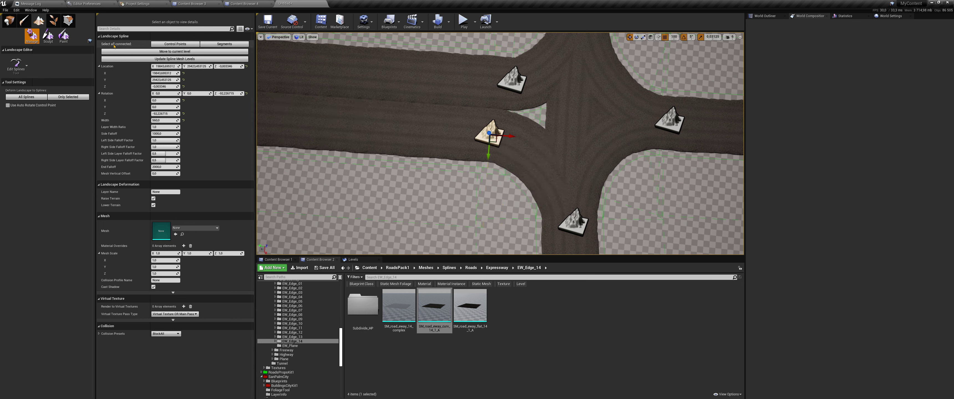
{"action": "left_click", "coordinate": [643, 37]}
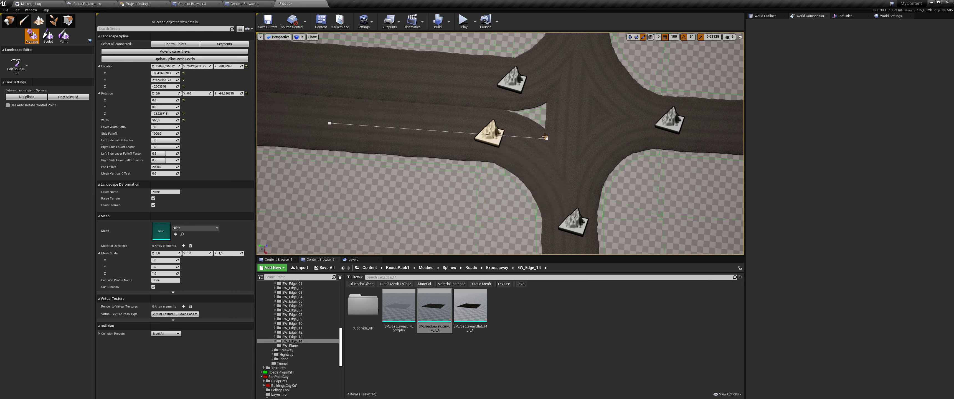
{"action": "left_click_drag", "start_coordinate": [545, 137], "coordinate": [559, 137]}
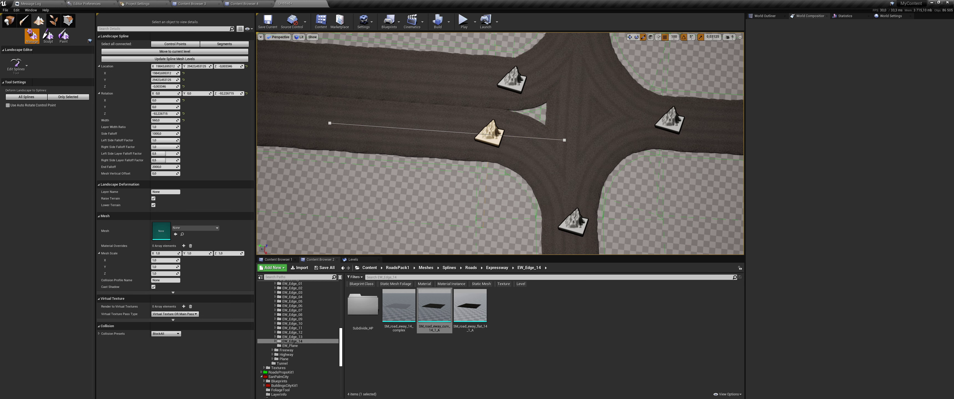
Shift the upper control point left, then reframe the view and clear the selection
{"action": "left_click", "coordinate": [513, 79]}
{"action": "left_click_drag", "start_coordinate": [532, 86], "coordinate": [519, 85]}
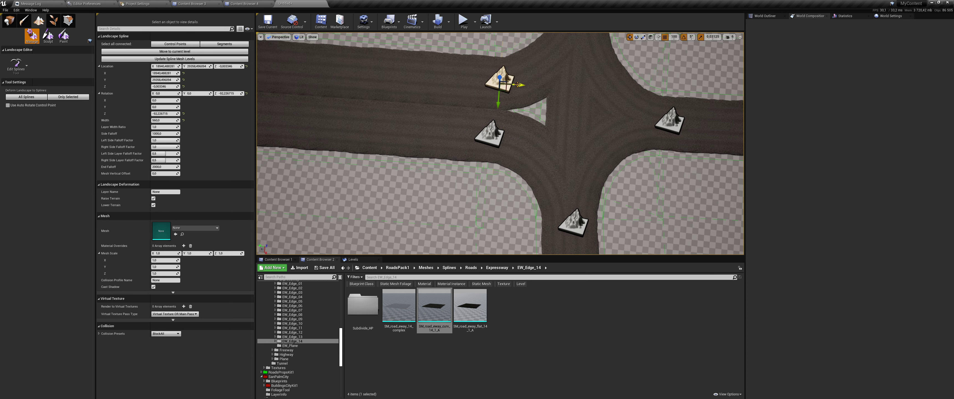
{"action": "left_click", "coordinate": [643, 37]}
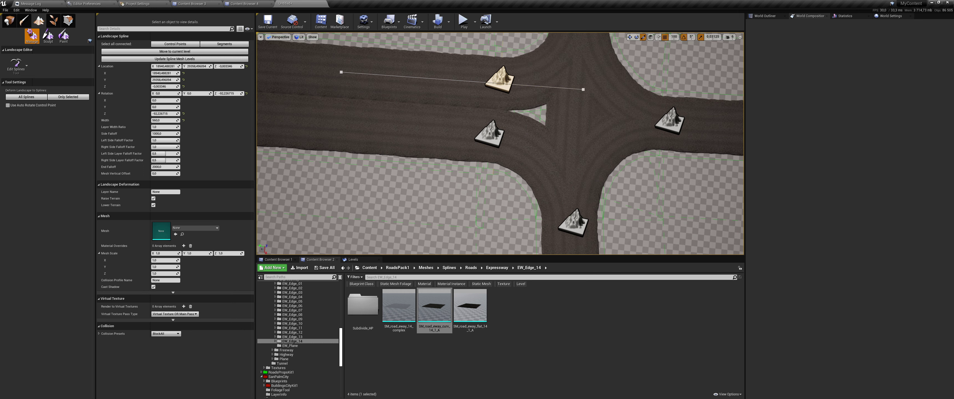
{"action": "mouse_move", "coordinate": [572, 185]}
{"action": "middle_mouse_down"}
{"action": "mouse_move", "coordinate": [572, 153]}
{"action": "mouse_move", "coordinate": [572, 227]}
{"action": "middle_mouse_up"}
{"action": "left_click", "coordinate": [571, 153]}
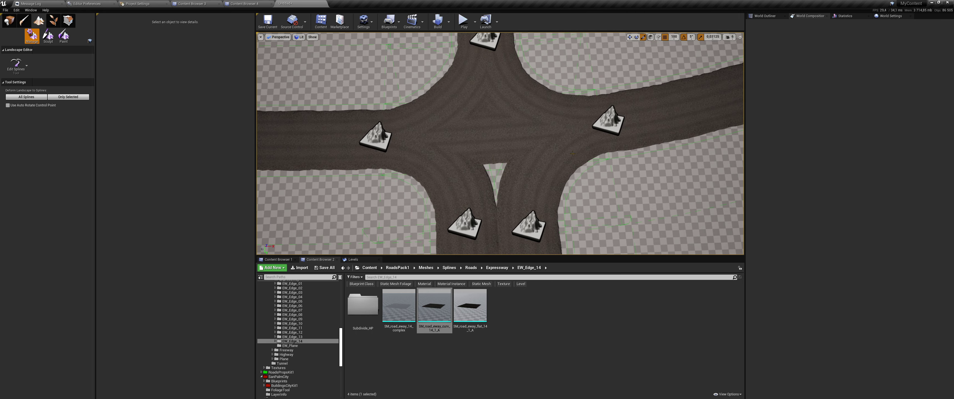
Shift the right control point to the left, then restore it to its original position
{"action": "middle_click_drag", "start_coordinate": [497, 169], "coordinate": [467, 180]}
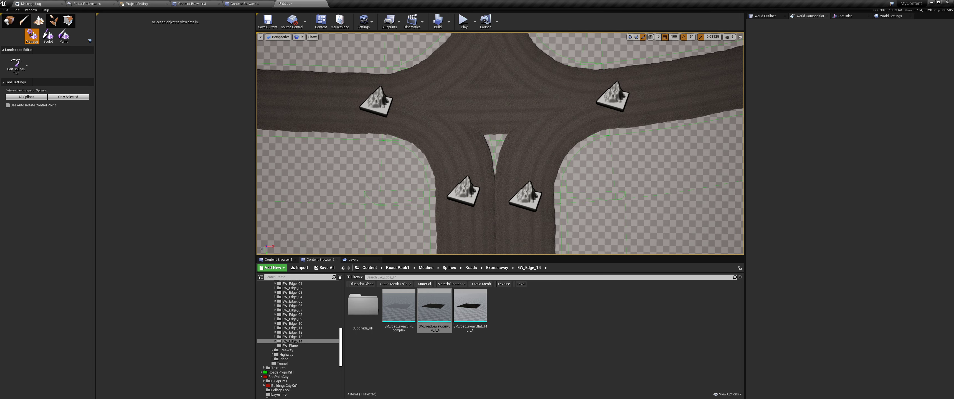
{"action": "left_click", "coordinate": [466, 187]}
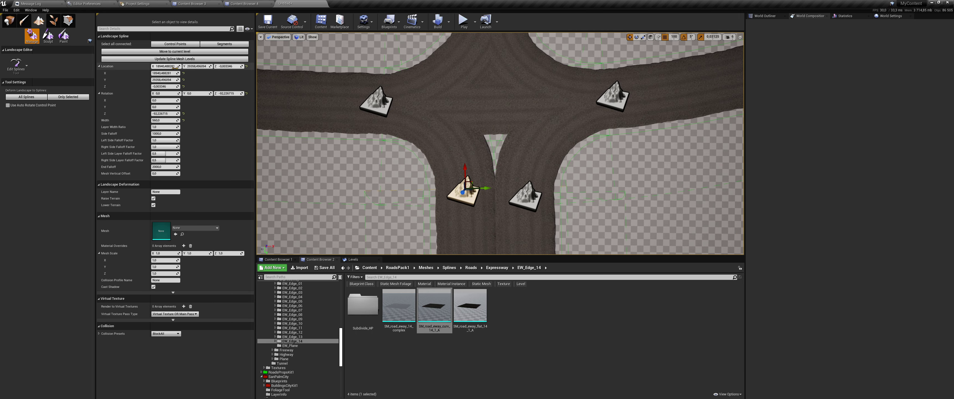
{"action": "left_click", "coordinate": [527, 195]}
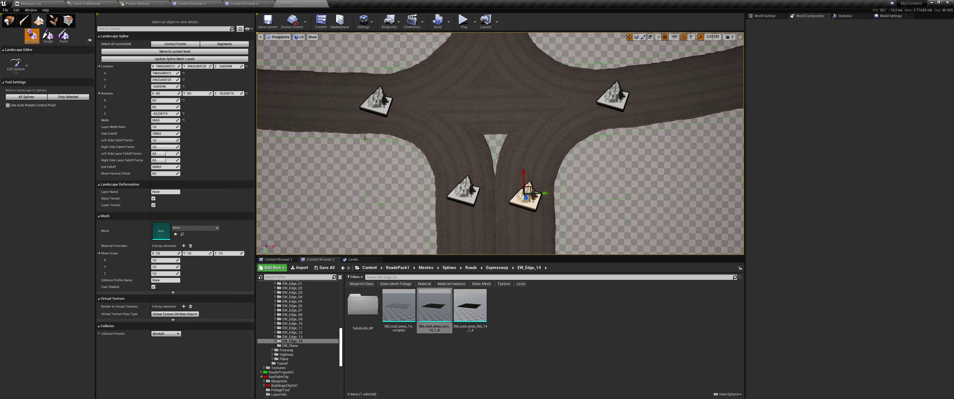
{"action": "key", "text": "ctrl+z"}
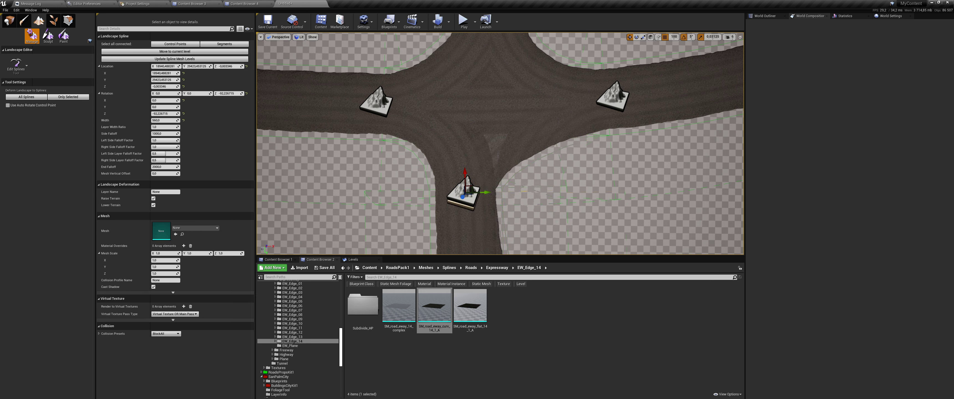
{"action": "left_click", "coordinate": [195, 67]}
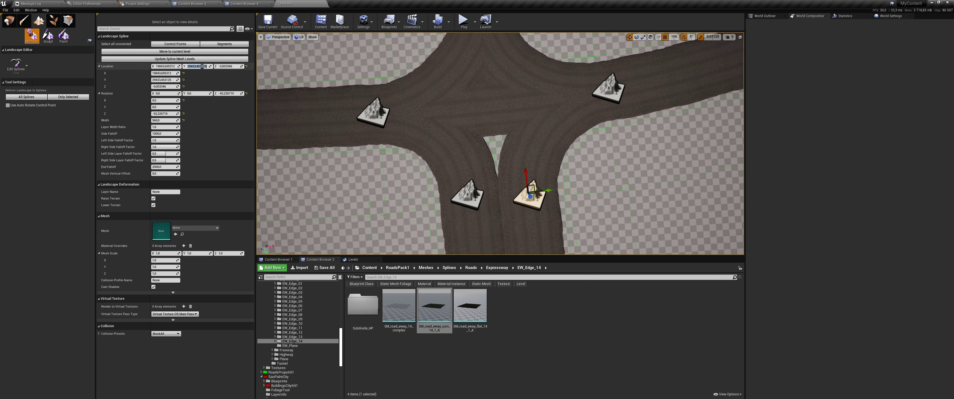
{"action": "key", "text": "ctrl+z"}
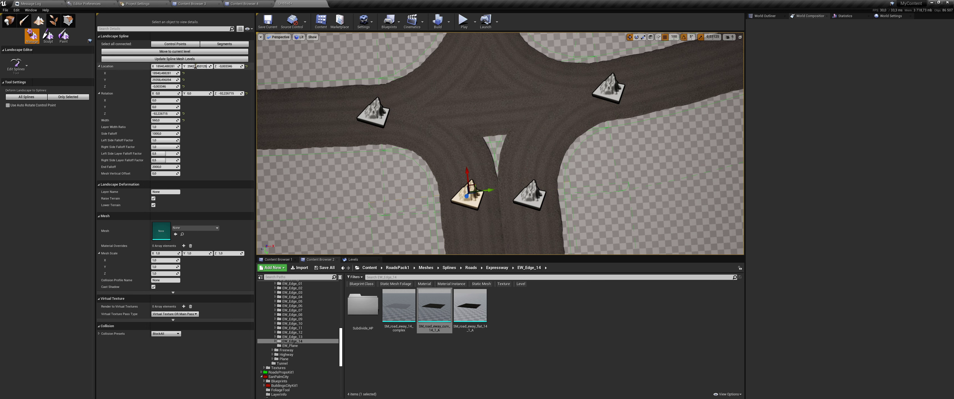
{"action": "key", "text": "ctrl+y"}
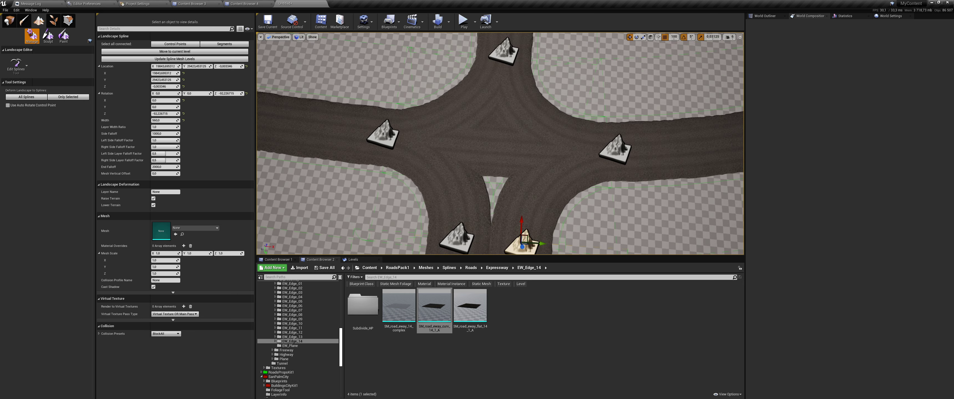
Deselect the control point and zoom out to review the crossroad
{"action": "scroll", "coordinate": [499, 144], "scroll_direction": "down", "scroll_amount": 3}
{"action": "scroll", "coordinate": [500, 144], "scroll_direction": "up", "scroll_amount": 4}
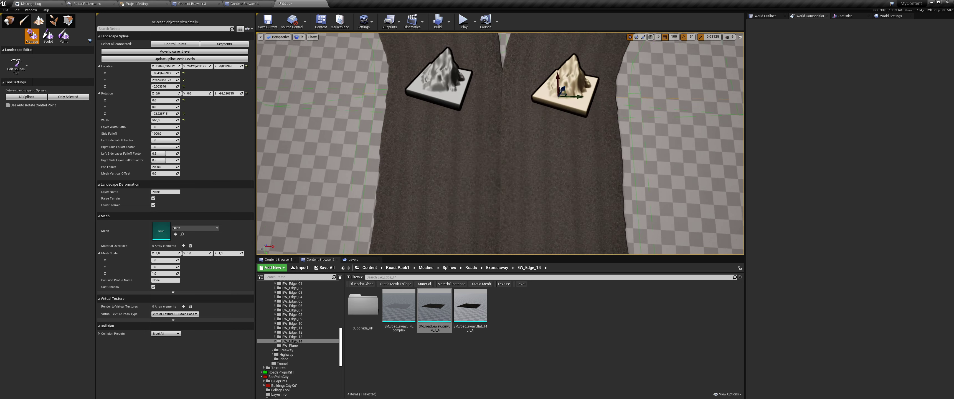
{"action": "scroll", "coordinate": [500, 143], "scroll_direction": "up", "scroll_amount": 2}
{"action": "scroll", "coordinate": [500, 143], "scroll_direction": "down", "scroll_amount": 2}
{"action": "key", "text": "Escape"}
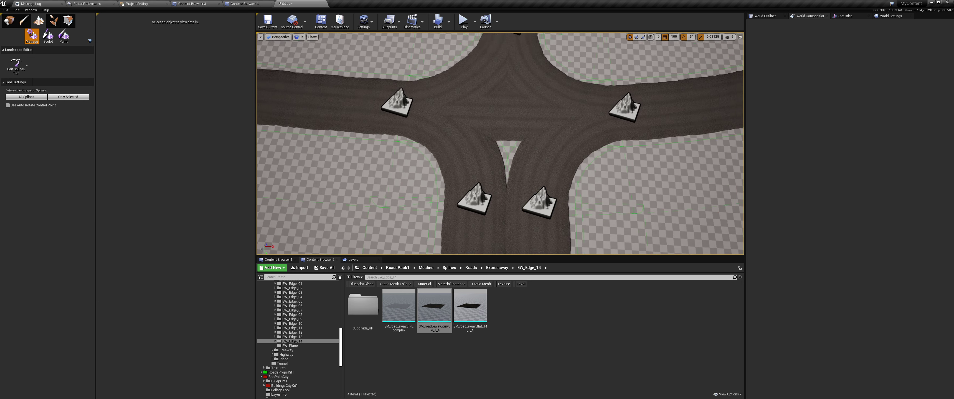
{"action": "scroll", "coordinate": [500, 143], "scroll_direction": "down", "scroll_amount": 3}
{"action": "scroll", "coordinate": [500, 143], "scroll_direction": "up", "scroll_amount": 1}
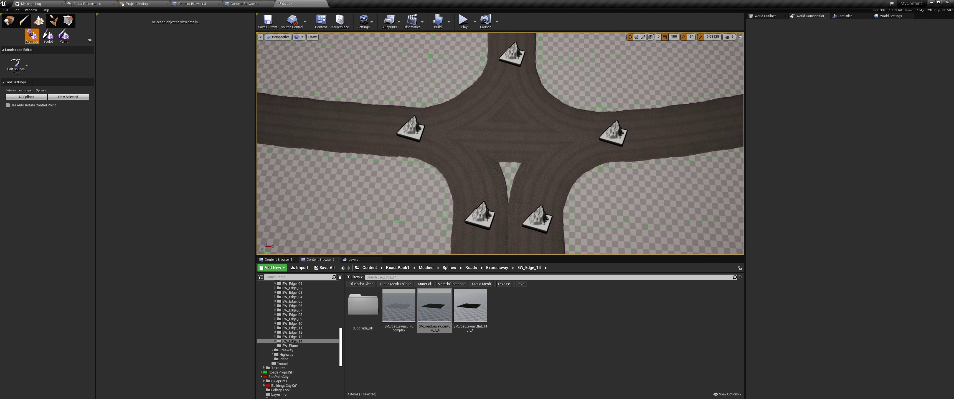
Add a control point at the crossing centre and focus on the bottom-left point
{"action": "left_click", "coordinate": [537, 218]}
{"action": "left_click", "coordinate": [509, 169], "text": "ctrl"}
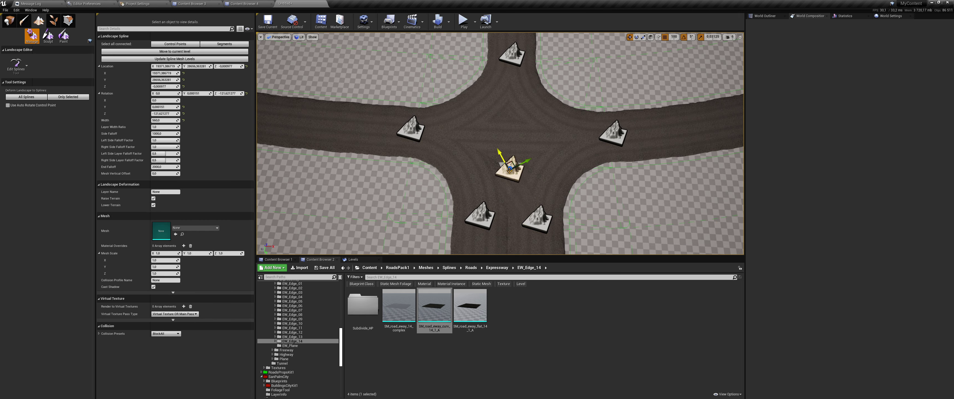
{"action": "left_click", "coordinate": [480, 215]}
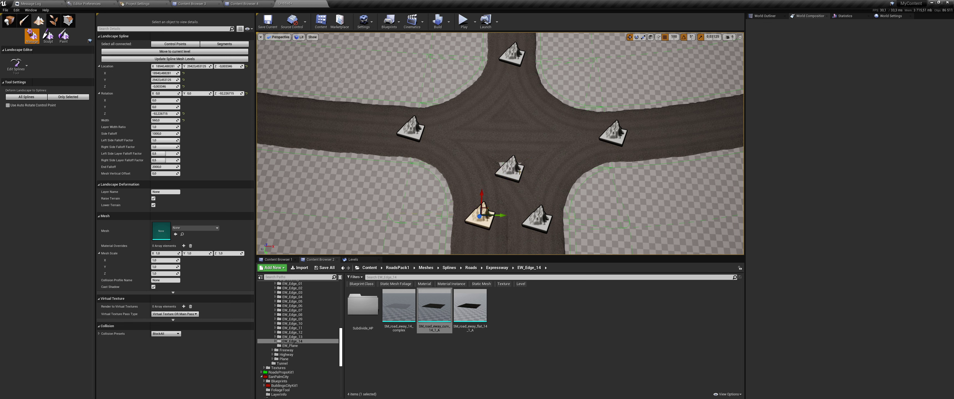
{"action": "key", "text": "f"}
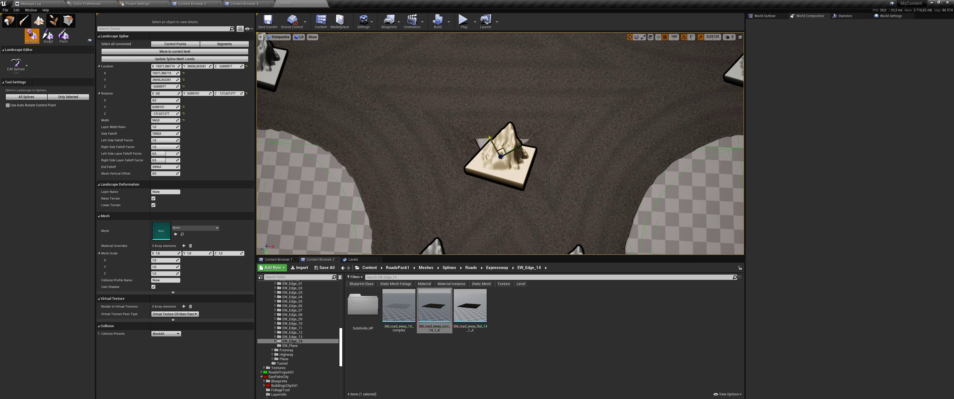
Drag the bottom-left control point up-left into the junction and deselect it
{"action": "left_click_drag", "start_coordinate": [500, 153], "coordinate": [487, 127]}
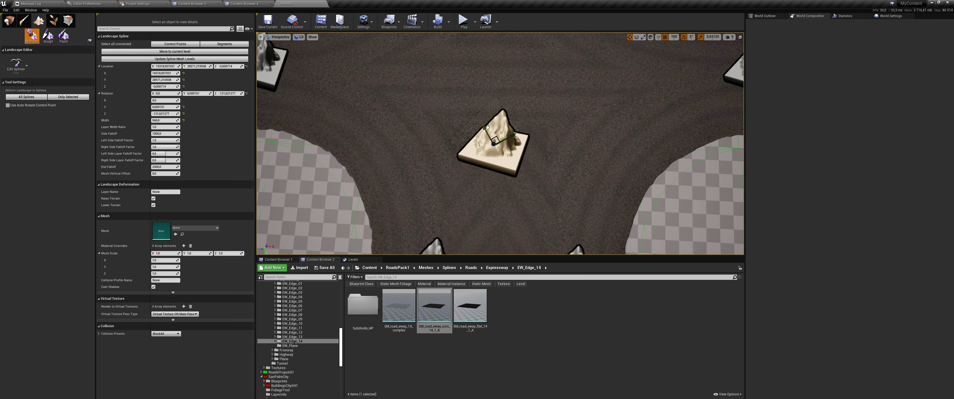
{"action": "right_click_drag", "start_coordinate": [506, 139], "coordinate": [559, 171]}
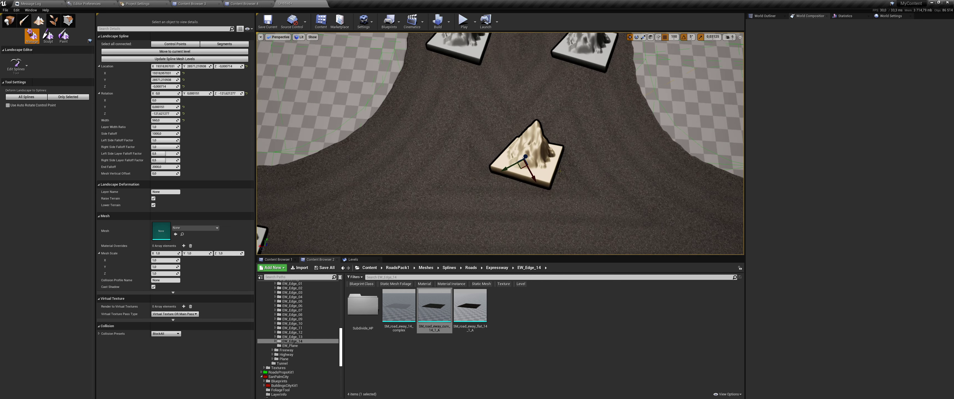
{"action": "left_click_drag", "start_coordinate": [534, 176], "coordinate": [540, 156]}
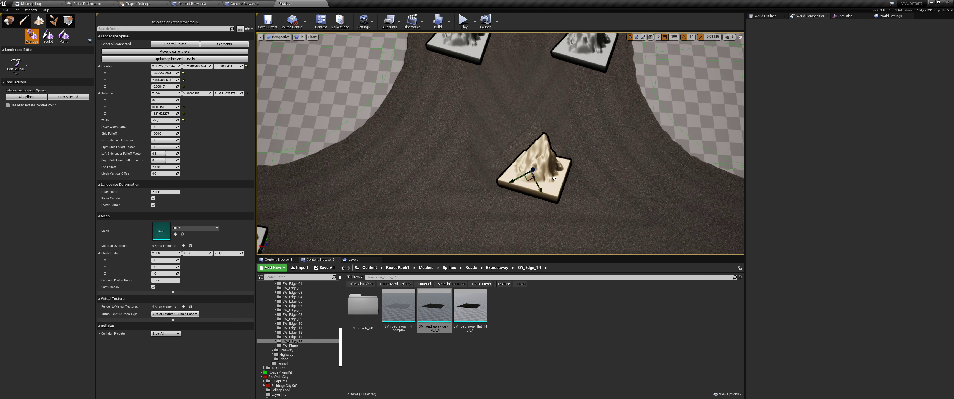
{"action": "right_click_drag", "start_coordinate": [554, 179], "coordinate": [554, 178]}
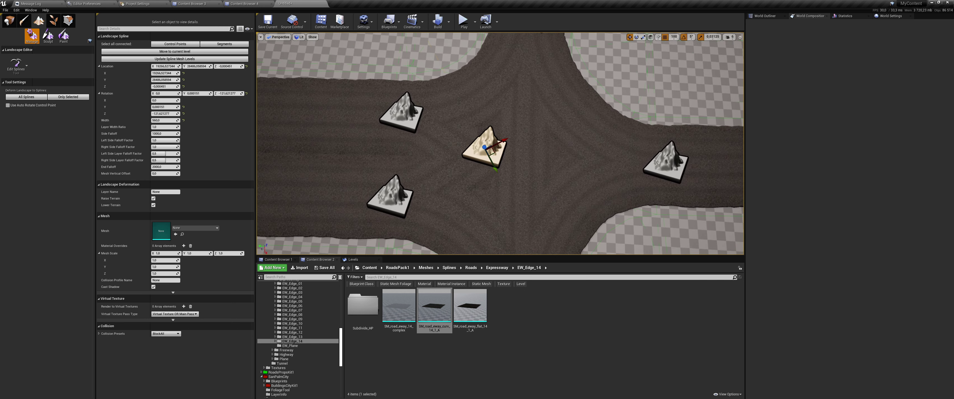
{"action": "key", "text": "Escape"}
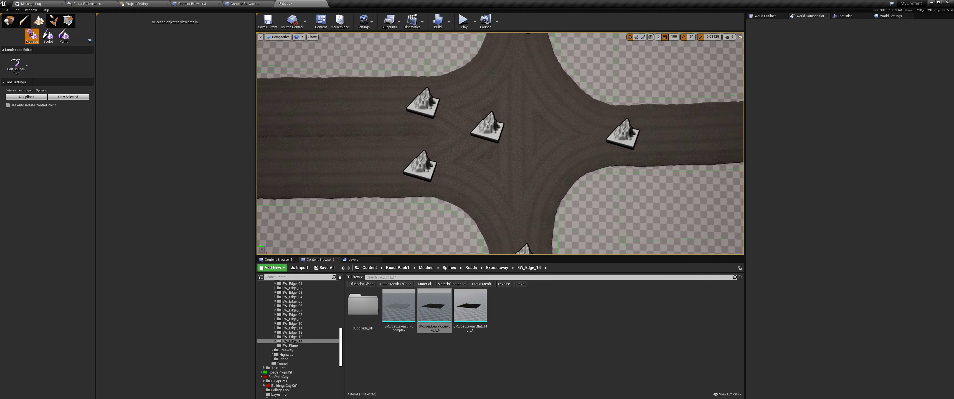
{"action": "scroll", "coordinate": [499, 144], "scroll_direction": "down", "scroll_amount": 10}
{"action": "scroll", "coordinate": [501, 144], "scroll_direction": "up", "scroll_amount": 5}
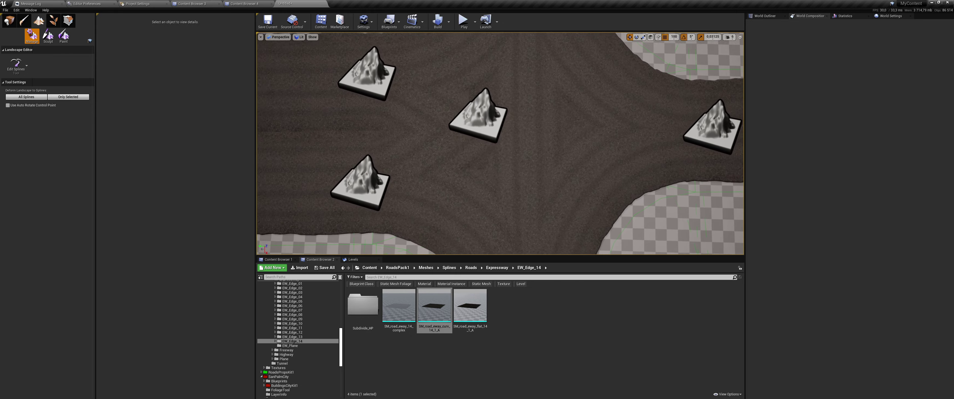
{"action": "right_click_drag", "start_coordinate": [500, 144], "coordinate": [500, 144]}
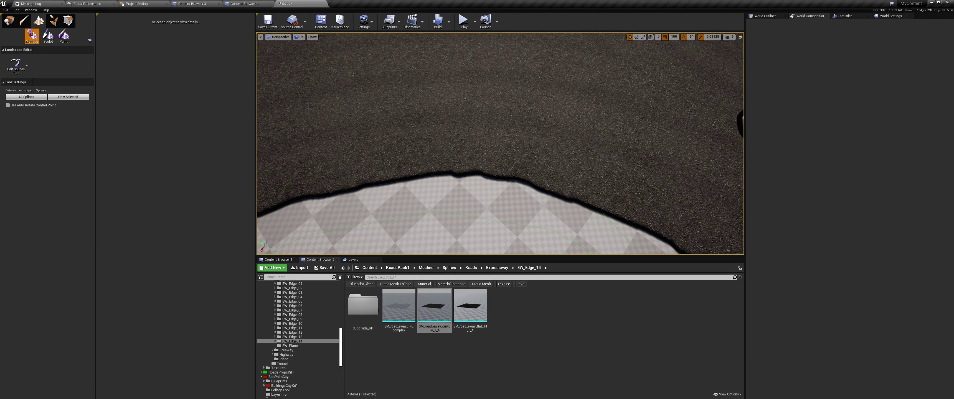
{"action": "right_click_drag", "start_coordinate": [500, 145], "coordinate": [500, 144]}
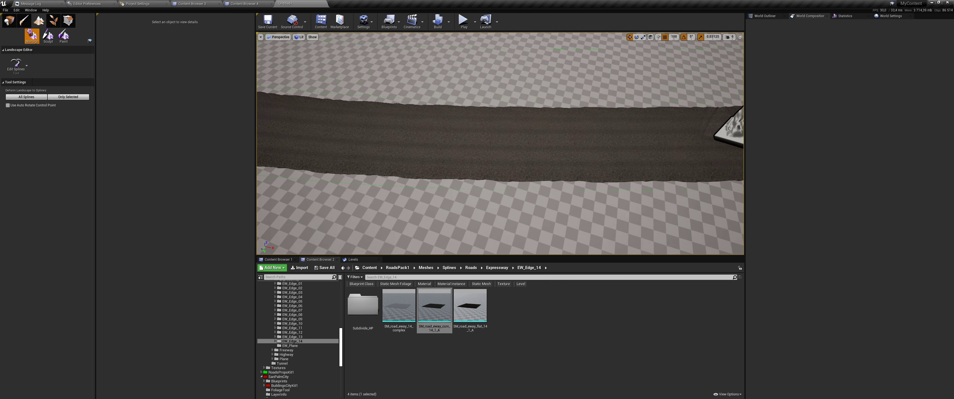
Enter Edit Splines mode and select all of the junction's road spline segments
{"action": "left_click", "coordinate": [20, 69]}
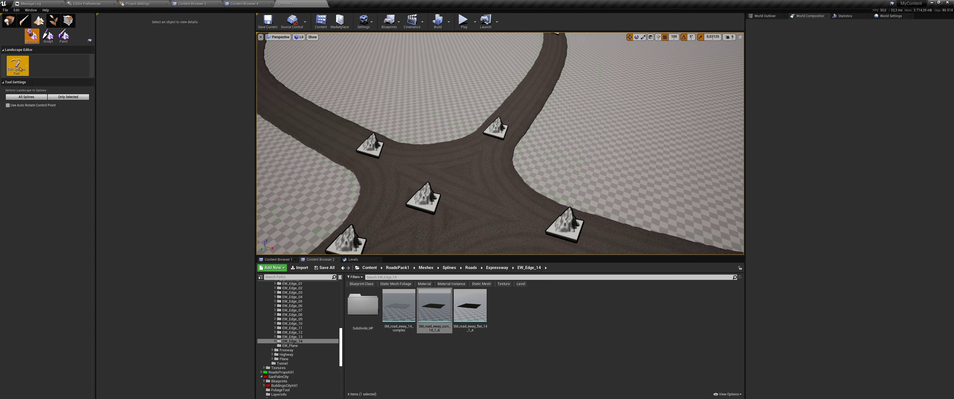
{"action": "left_click", "coordinate": [480, 151]}
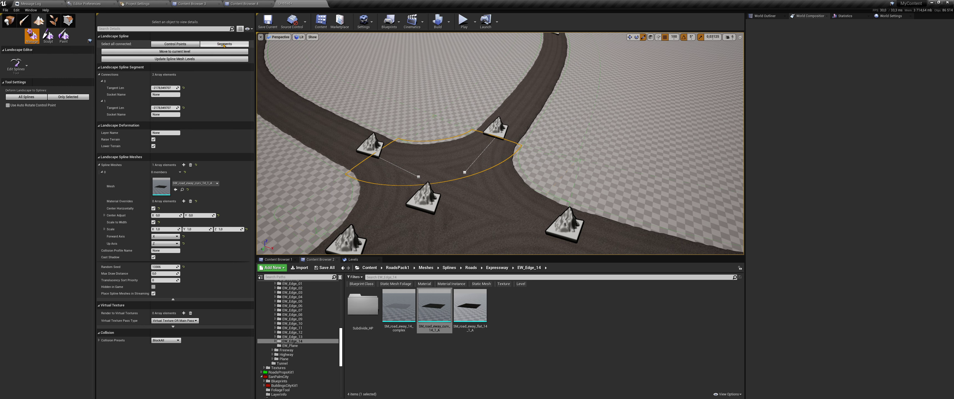
{"action": "right_click_drag", "start_coordinate": [430, 115], "coordinate": [430, 116]}
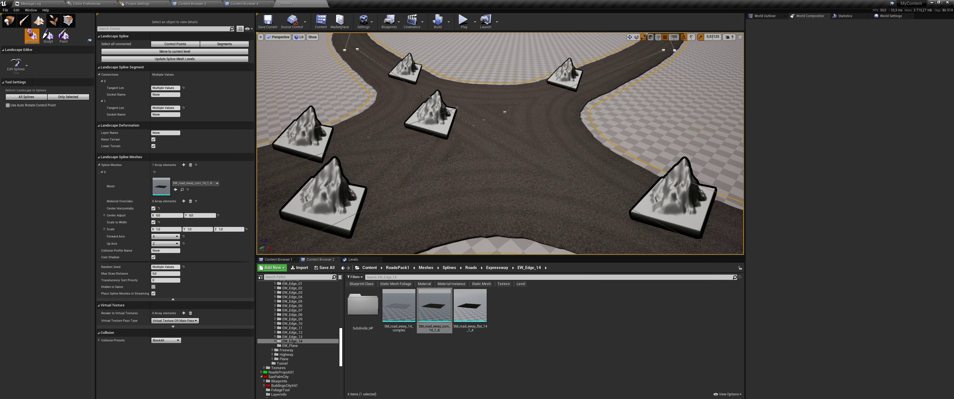
Browse to RoadsPack1 > Materials > Decals > Marking > Set_A > Decal and select MI_mark_line_set_A_02_1_Inst_A1
{"action": "left_click", "coordinate": [406, 268]}
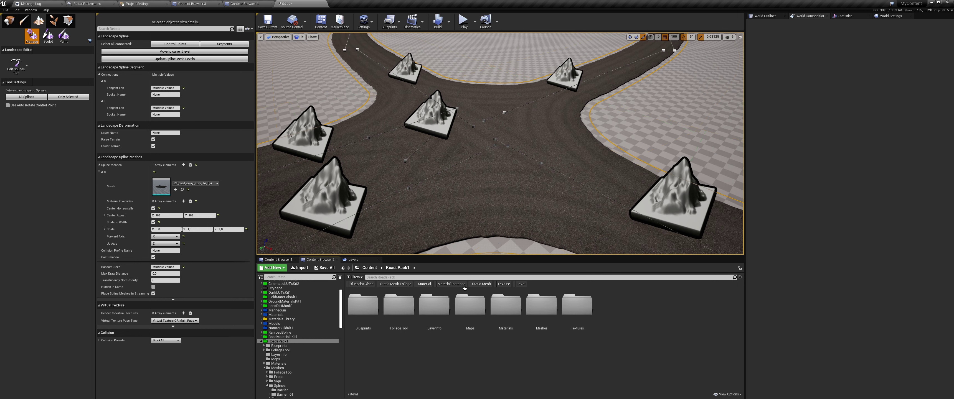
{"action": "double_click", "coordinate": [488, 297]}
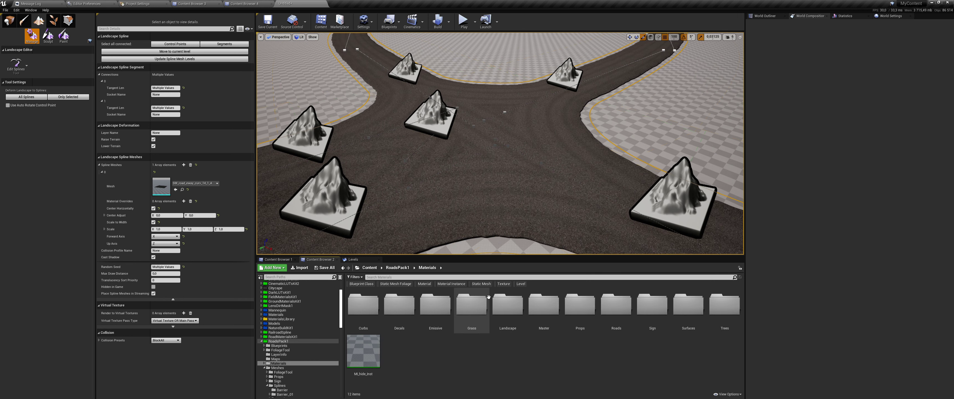
{"action": "double_click", "coordinate": [398, 303]}
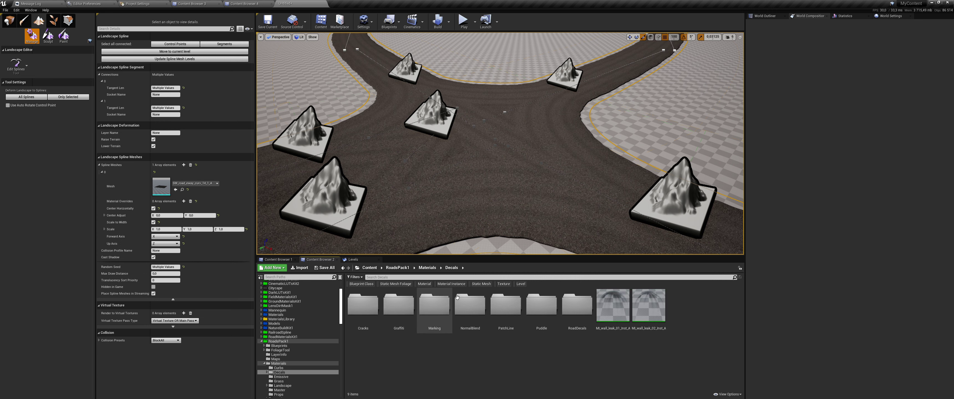
{"action": "double_click", "coordinate": [435, 297]}
{"action": "double_click", "coordinate": [470, 302]}
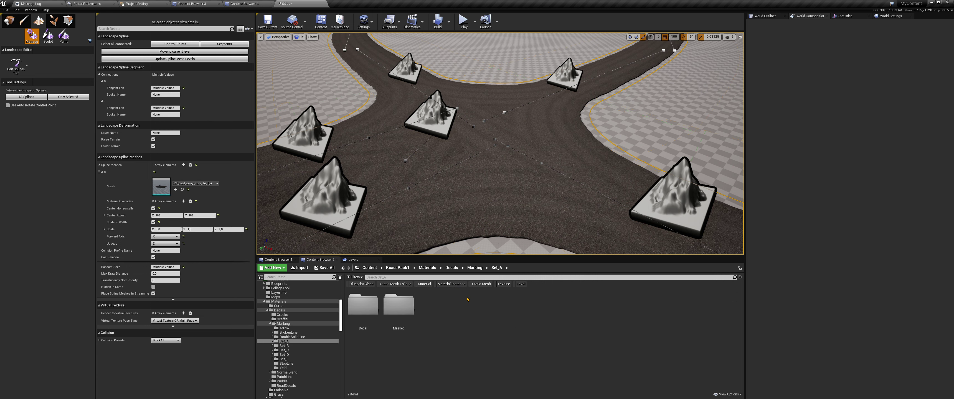
{"action": "double_click", "coordinate": [363, 304]}
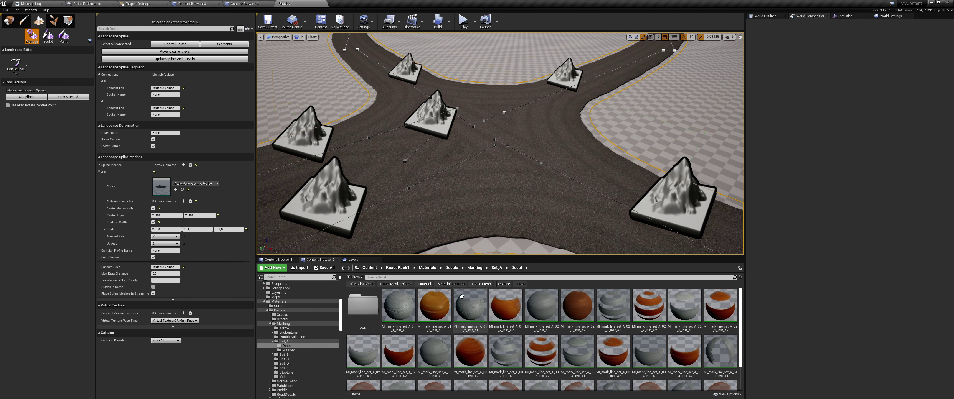
{"action": "left_click", "coordinate": [541, 306]}
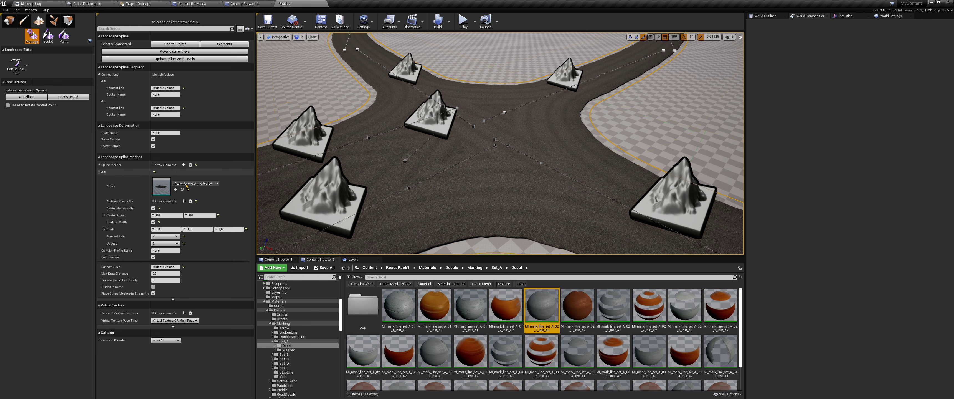
Check the road mesh's material slots, then add Material Override entries until there are 12
{"action": "double_click", "coordinate": [161, 186]}
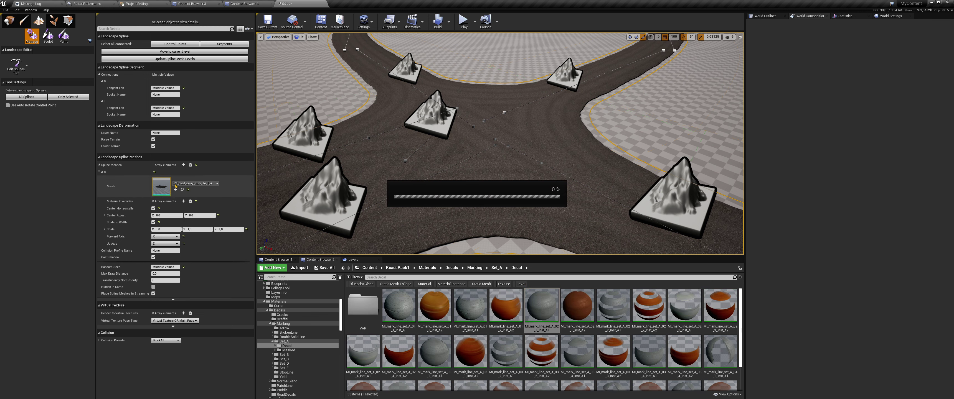
{"action": "scroll", "coordinate": [782, 290], "scroll_direction": "down", "scroll_amount": 3}
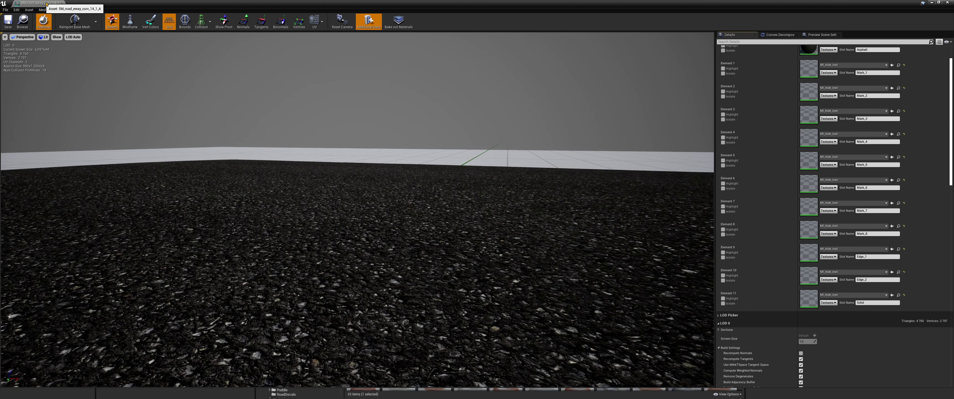
{"action": "left_click", "coordinate": [62, 3]}
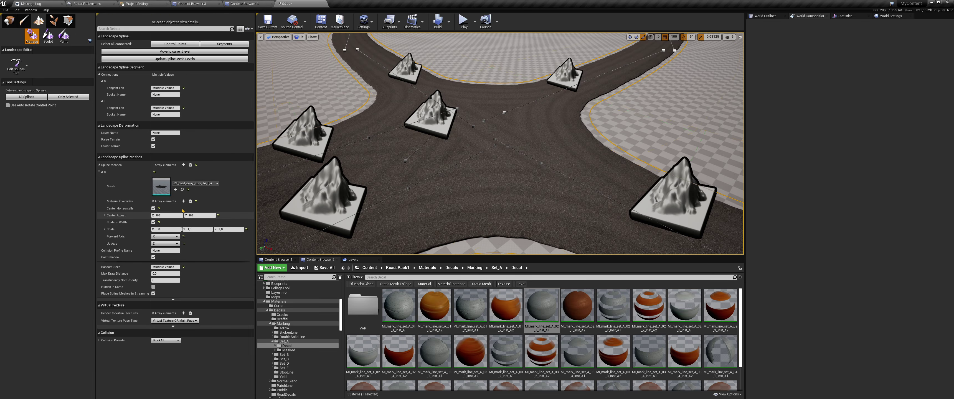
{"action": "left_click", "coordinate": [183, 201]}
{"action": "left_click", "coordinate": [183, 202]}
{"action": "left_click", "coordinate": [183, 201]}
{"action": "left_click", "coordinate": [183, 202]}
{"action": "left_click", "coordinate": [183, 201]}
{"action": "left_click", "coordinate": [183, 201]}
{"action": "left_click", "coordinate": [183, 201]}
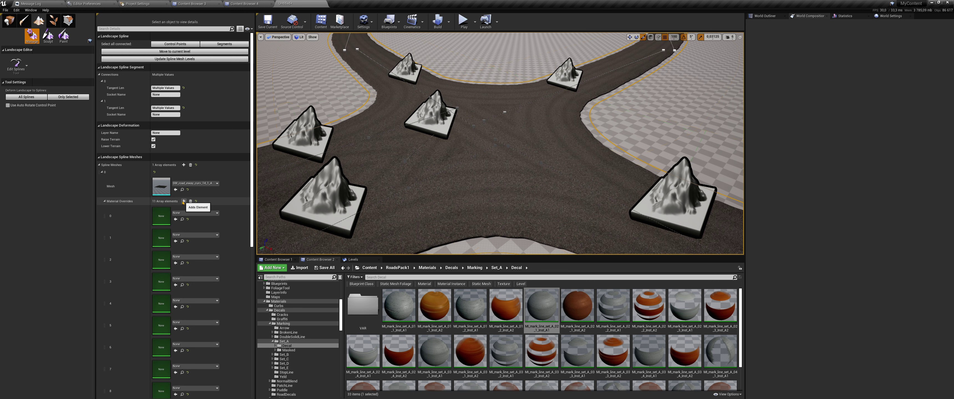
{"action": "left_click", "coordinate": [183, 201]}
{"action": "scroll", "coordinate": [187, 208], "scroll_direction": "down", "scroll_amount": 2}
{"action": "scroll", "coordinate": [188, 210], "scroll_direction": "down", "scroll_amount": 2}
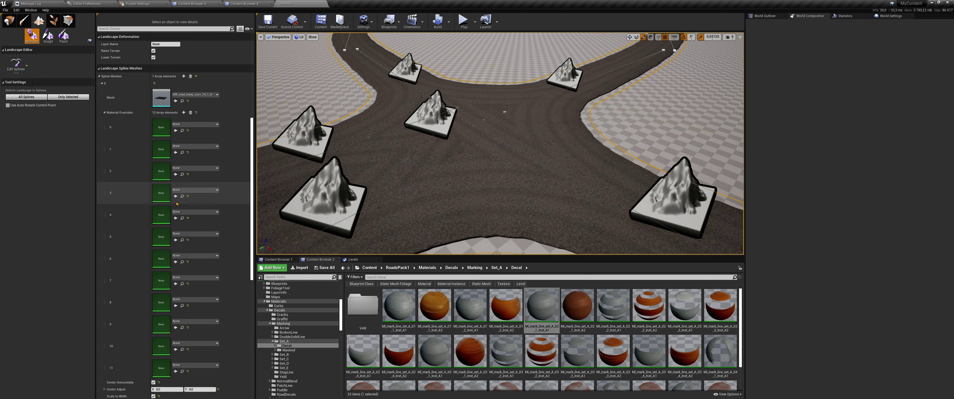
{"action": "scroll", "coordinate": [190, 212], "scroll_direction": "down", "scroll_amount": 2}
Assign the selected marking material to Material Override slots 1 and 2
{"action": "left_click", "coordinate": [553, 305]}
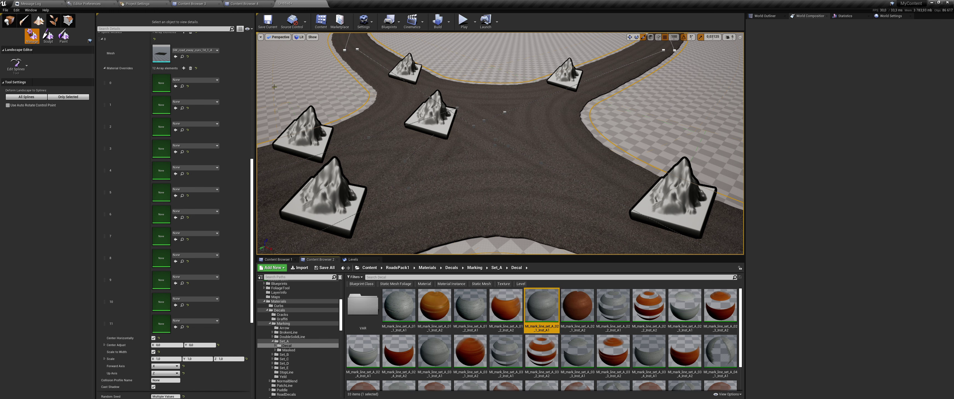
{"action": "left_click", "coordinate": [176, 108]}
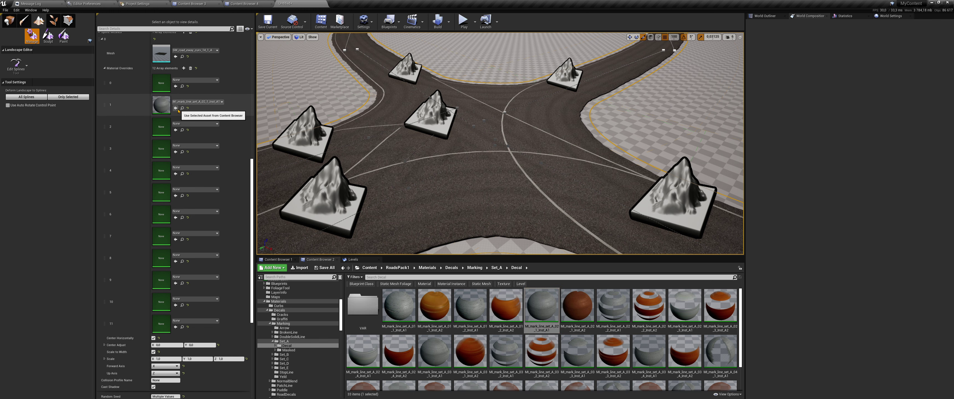
{"action": "left_click", "coordinate": [176, 130]}
{"action": "right_click_drag", "start_coordinate": [592, 193], "coordinate": [592, 193]}
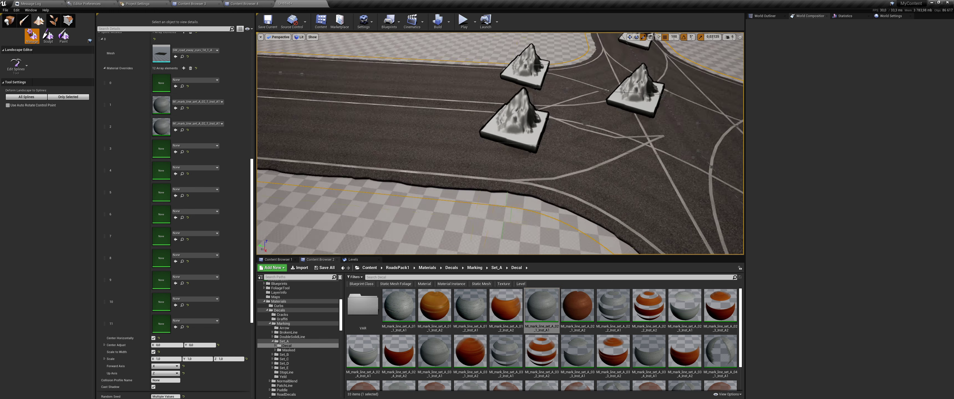
{"action": "right_click_drag", "start_coordinate": [499, 144], "coordinate": [500, 144]}
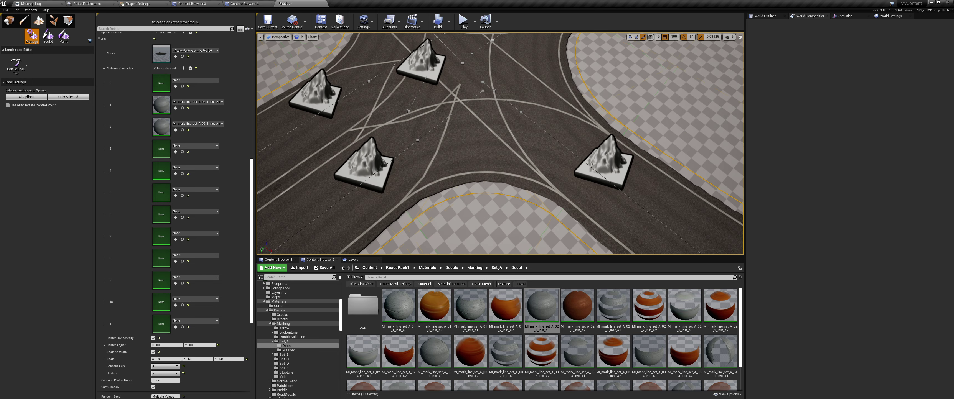
Apply MI_hide_Inst to the lower-left junction segment's first edge slot
{"action": "left_click", "coordinate": [427, 268]}
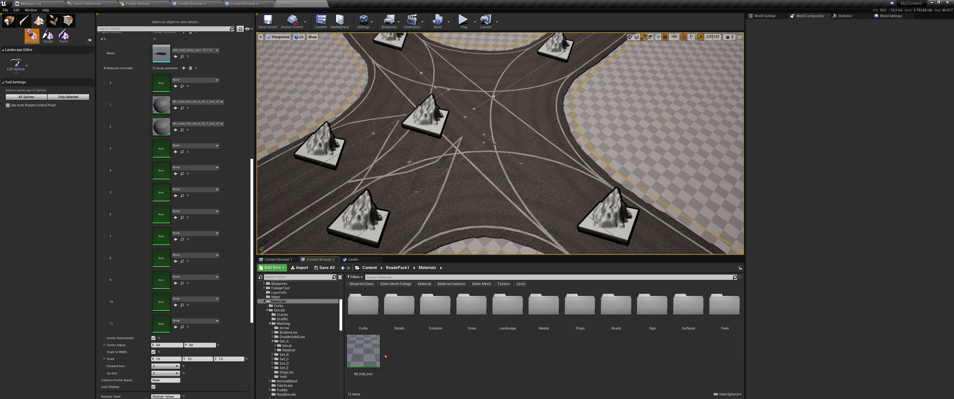
{"action": "left_click", "coordinate": [474, 203]}
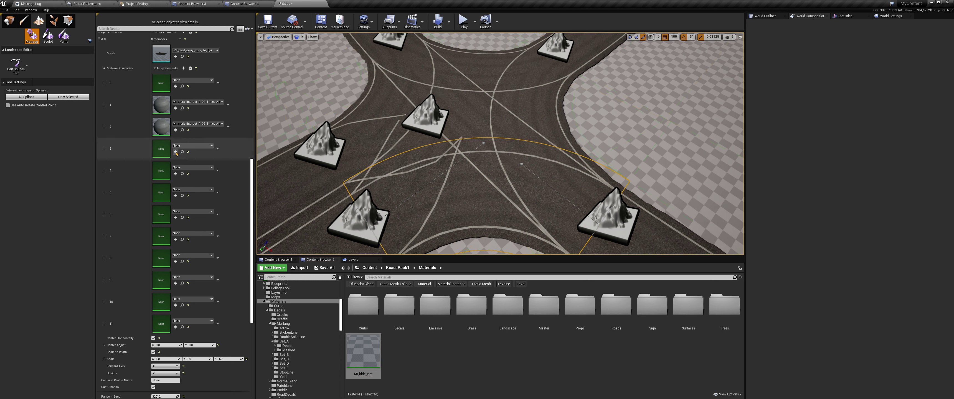
{"action": "left_click", "coordinate": [176, 130]}
{"action": "key", "text": "ctrl+z"}
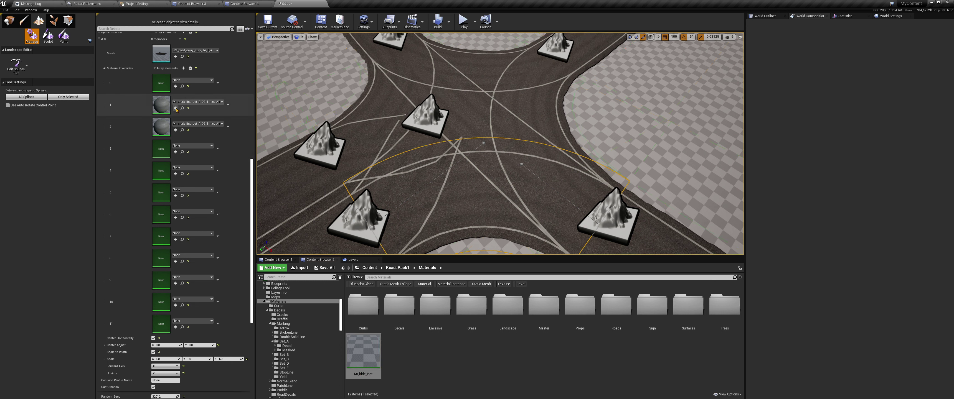
{"action": "left_click", "coordinate": [175, 108]}
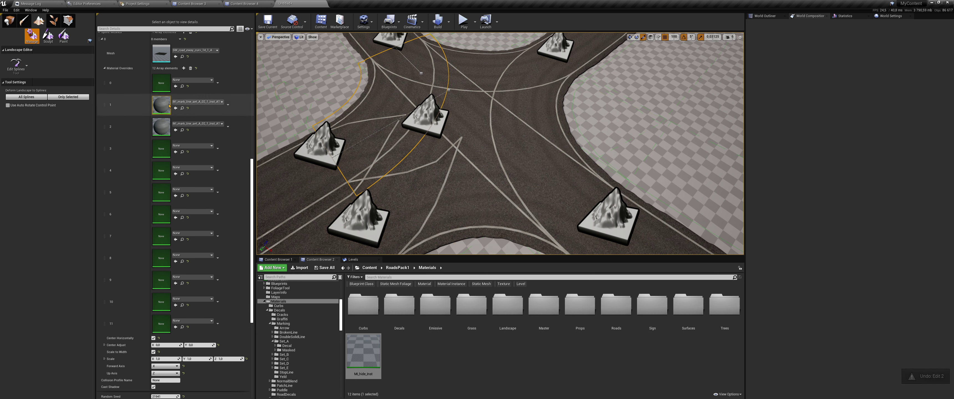
{"action": "key", "text": "ctrl+z"}
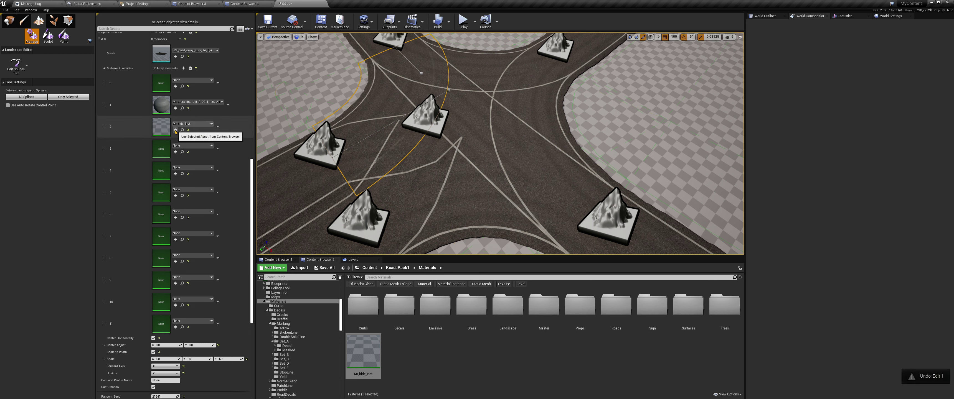
{"action": "left_click", "coordinate": [527, 112]}
{"action": "left_click", "coordinate": [175, 108]}
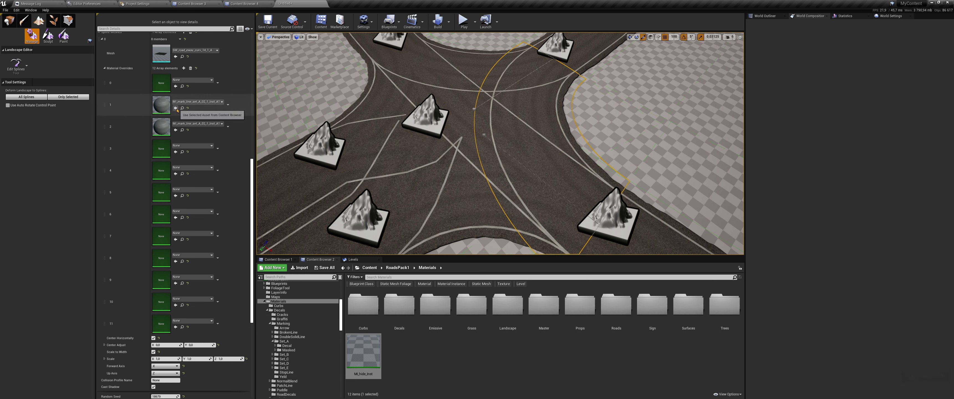
Hide the edge markings on the upper and crossing segments with MI_hide_Inst in slots 1 and 2
{"action": "left_click", "coordinate": [456, 79]}
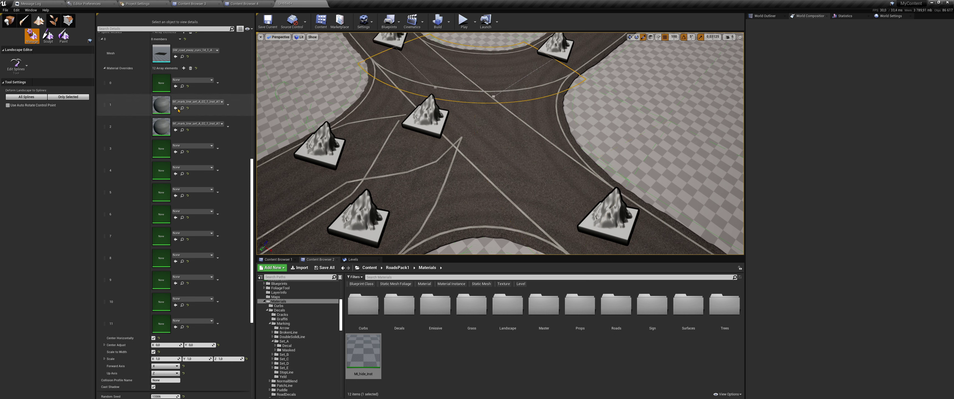
{"action": "left_click", "coordinate": [175, 130]}
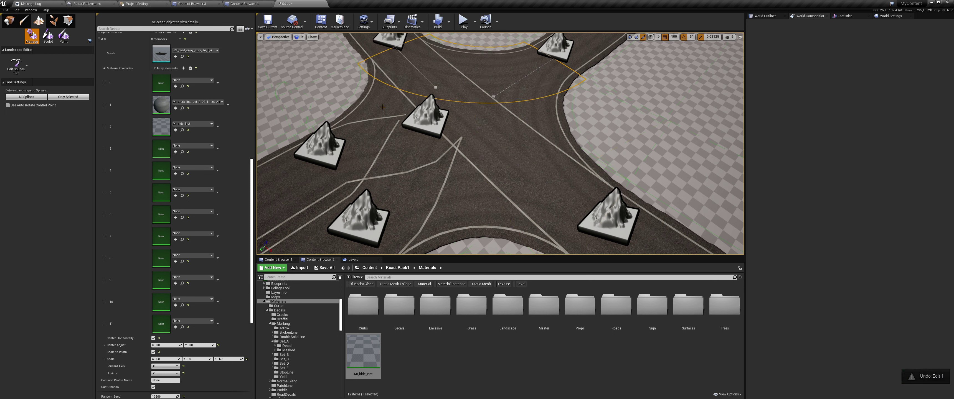
{"action": "left_click", "coordinate": [382, 107]}
{"action": "left_click", "coordinate": [483, 136]}
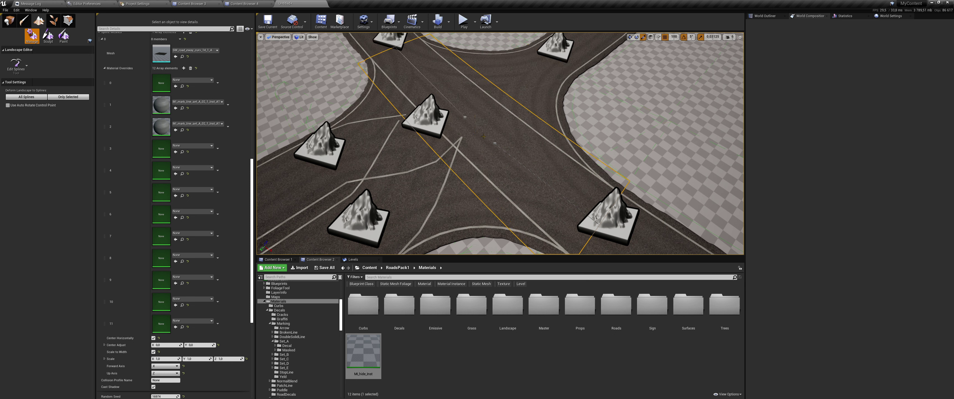
{"action": "left_click", "coordinate": [176, 108]}
{"action": "left_click", "coordinate": [175, 130]}
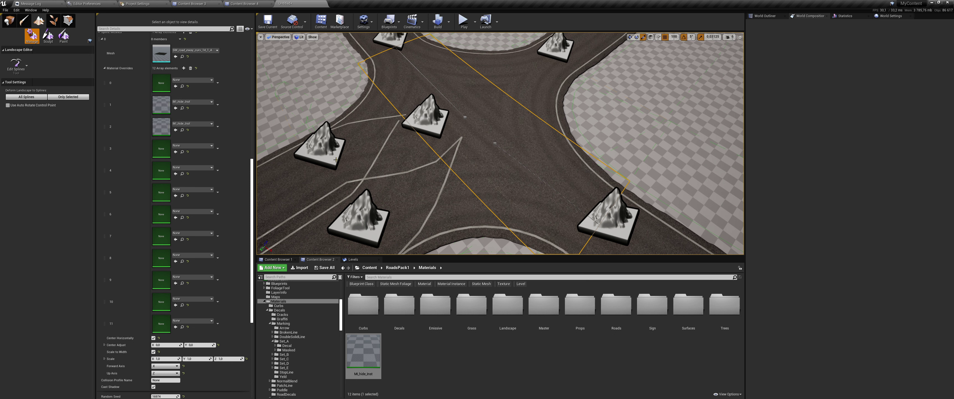
Hide both edge markings on the curved inner segments with MI_hide_Inst, then deselect
{"action": "left_click", "coordinate": [422, 191]}
{"action": "left_click", "coordinate": [378, 178]}
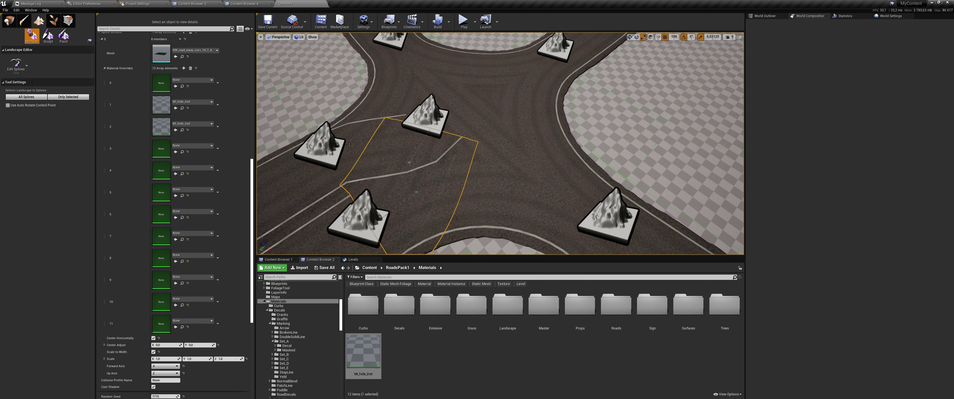
{"action": "left_click", "coordinate": [389, 163]}
{"action": "left_click", "coordinate": [176, 108]}
{"action": "left_click", "coordinate": [176, 108]}
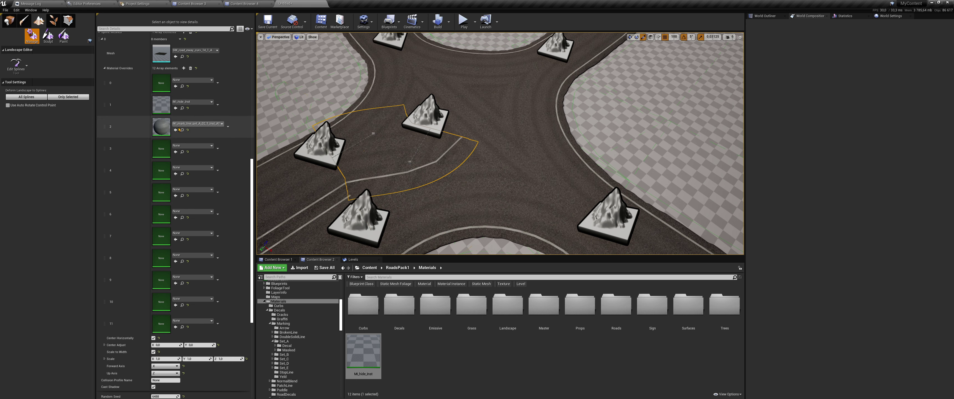
{"action": "left_click", "coordinate": [176, 130]}
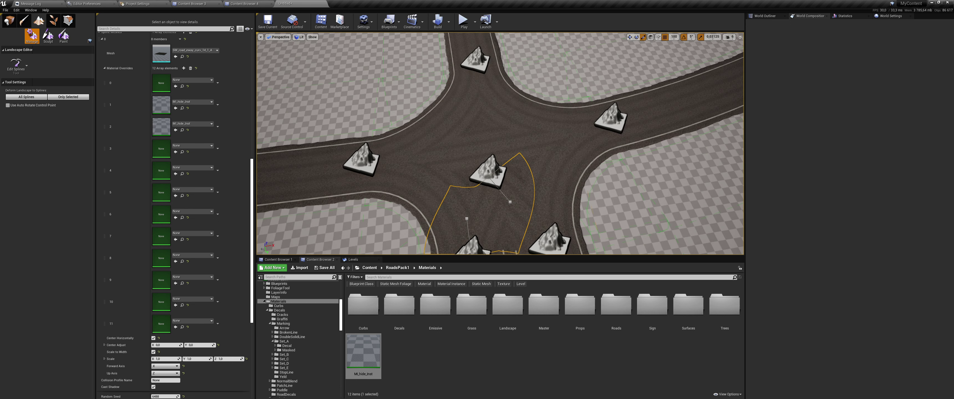
{"action": "scroll", "coordinate": [500, 143], "scroll_direction": "up", "scroll_amount": 5}
{"action": "key", "text": "Escape"}
{"action": "scroll", "coordinate": [555, 202], "scroll_direction": "up", "scroll_amount": 3}
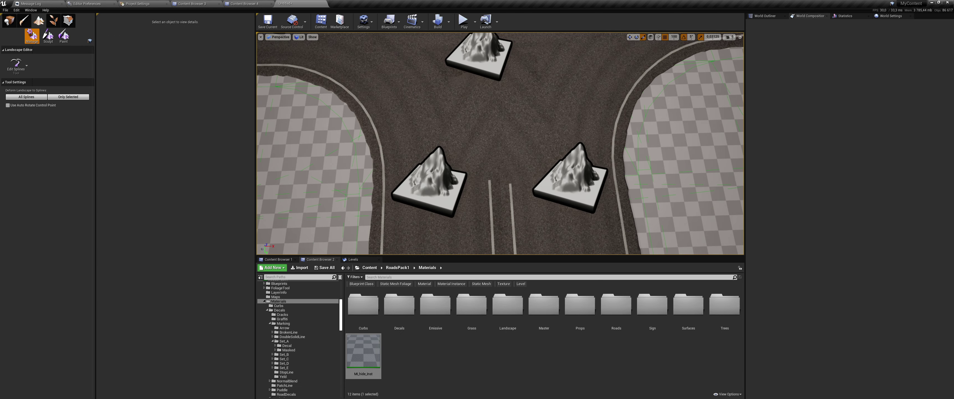
{"action": "scroll", "coordinate": [556, 202], "scroll_direction": "up", "scroll_amount": 2}
Select the top spline control point, undoing stray tangent edits along the way
{"action": "left_click", "coordinate": [555, 203]}
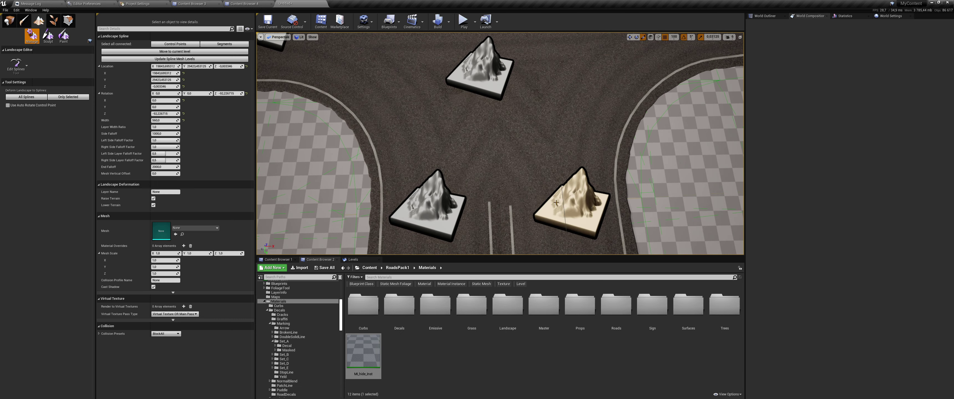
{"action": "left_click", "coordinate": [672, 37]}
{"action": "key", "text": "Escape"}
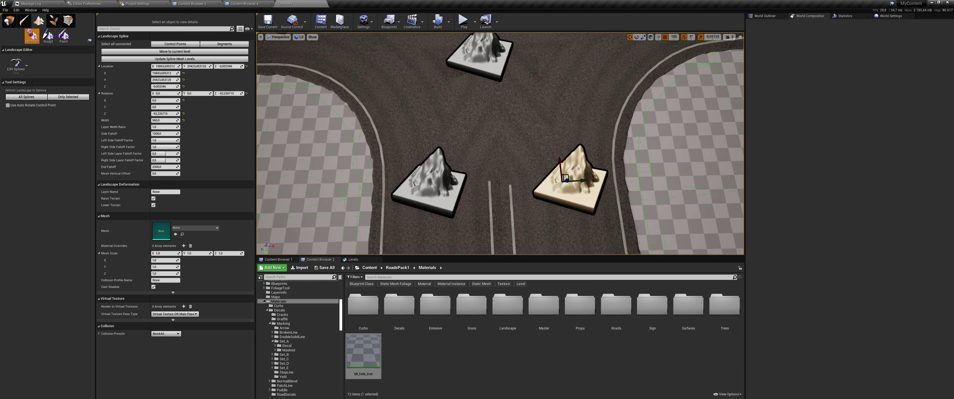
{"action": "right_click_drag", "start_coordinate": [450, 194], "coordinate": [442, 191]}
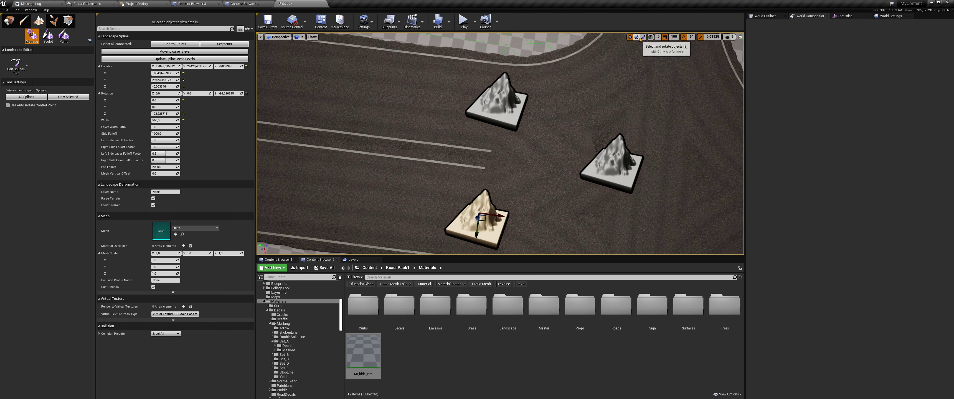
{"action": "right_click_drag", "start_coordinate": [577, 152], "coordinate": [577, 152]}
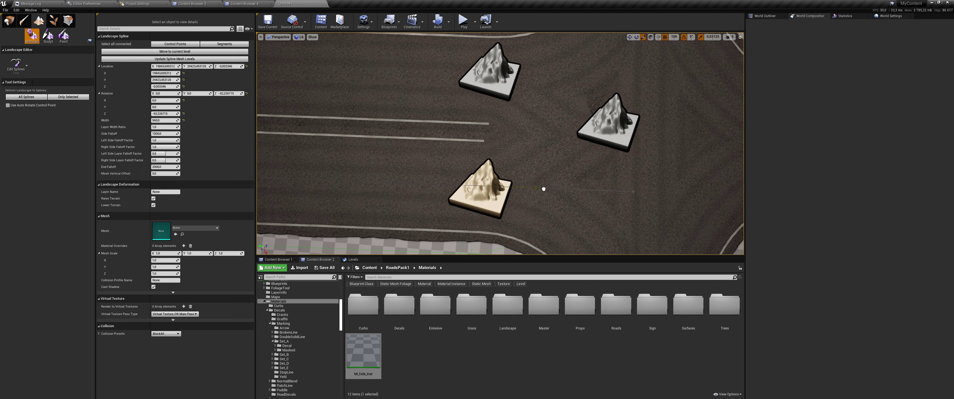
{"action": "key", "text": "ctrl+z"}
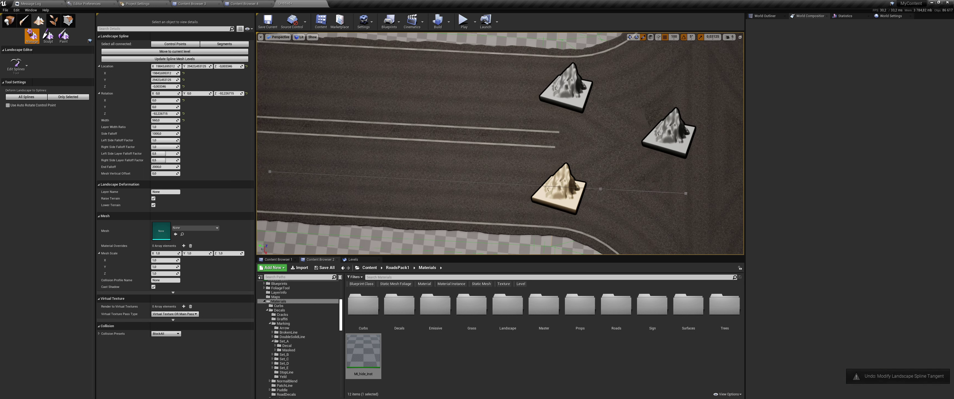
{"action": "middle_click_drag", "start_coordinate": [425, 165], "coordinate": [515, 81]}
{"action": "left_click", "coordinate": [515, 81]}
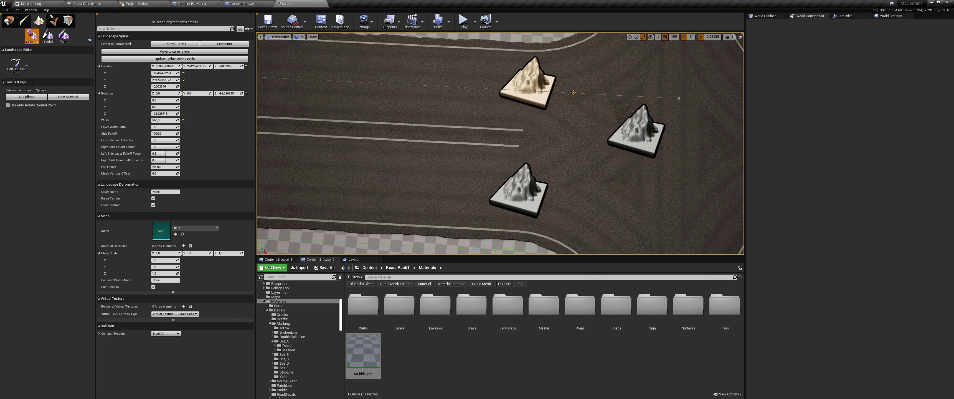
{"action": "key", "text": "ctrl+z"}
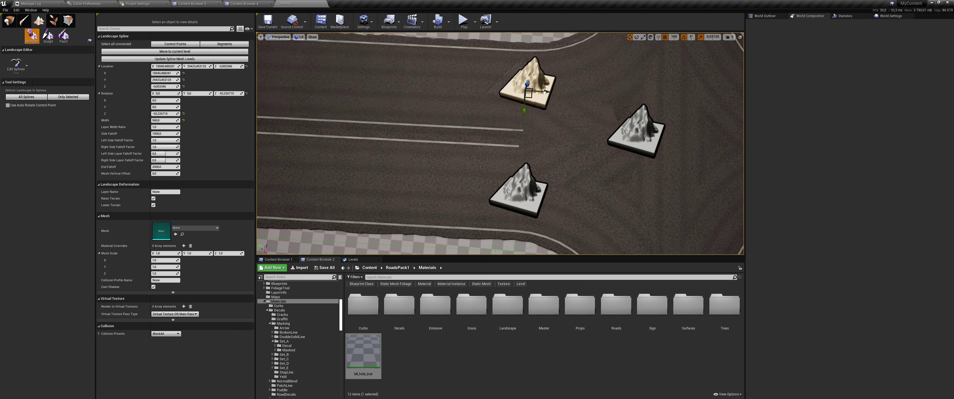
Set the grid snap to 10, nudge the top point slightly left, and deselect it
{"action": "left_click", "coordinate": [673, 37]}
{"action": "left_click", "coordinate": [676, 60]}
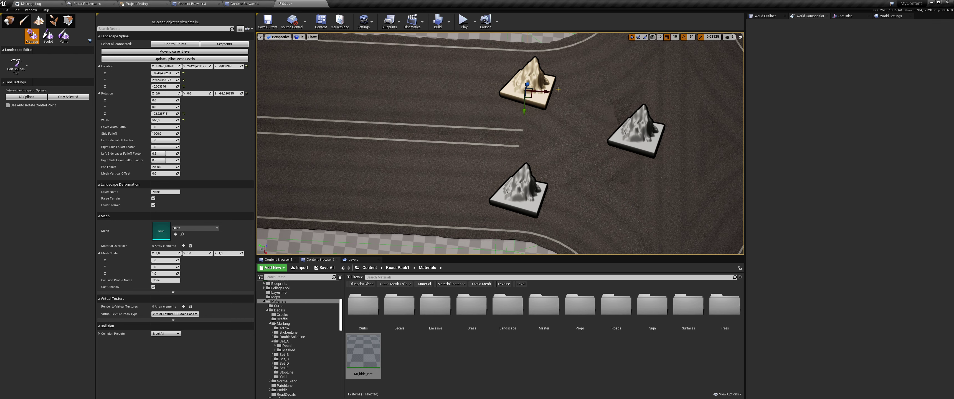
{"action": "left_click_drag", "start_coordinate": [548, 91], "coordinate": [542, 91]}
{"action": "right_click_drag", "start_coordinate": [543, 92], "coordinate": [481, 97]}
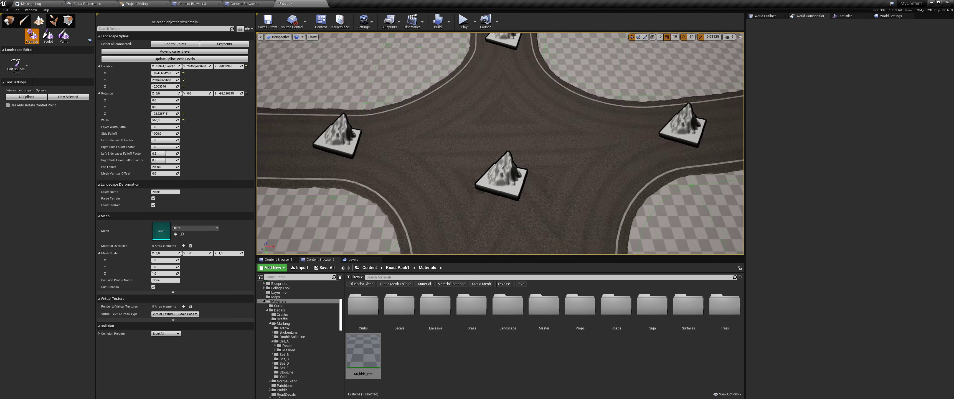
{"action": "right_click_drag", "start_coordinate": [481, 96], "coordinate": [647, 177]}
{"action": "left_click", "coordinate": [646, 178]}
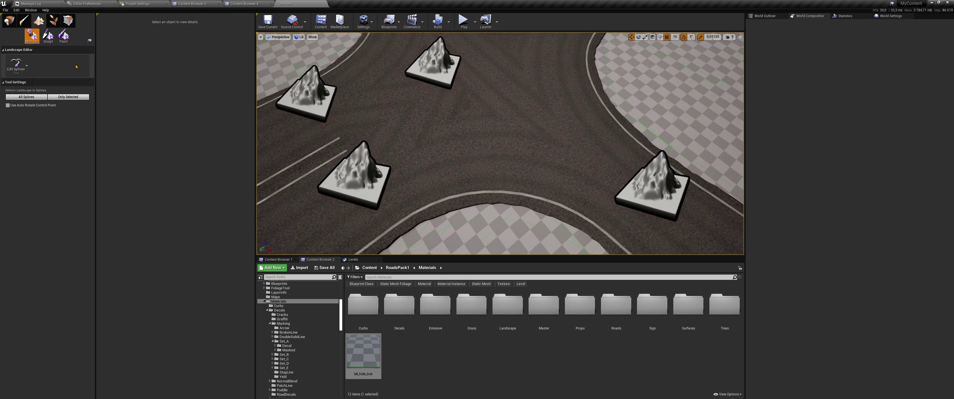
Assign the orange MI_mark_line_set_A_02_1_Inst_A2 to the first selected segment's edge override
{"action": "key", "text": "ctrl+z"}
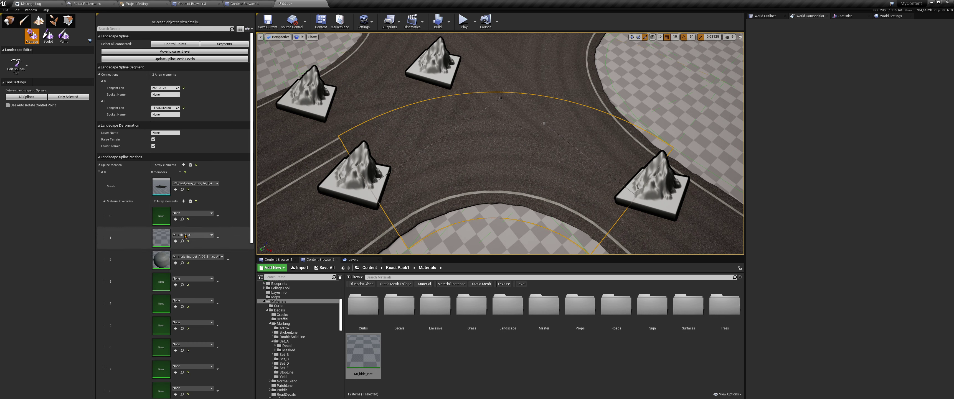
{"action": "left_click", "coordinate": [182, 263]}
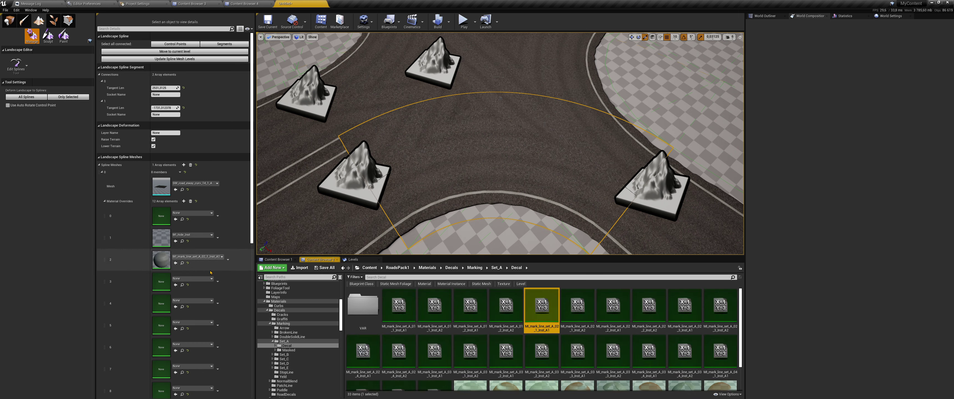
{"action": "left_click", "coordinate": [568, 300]}
{"action": "left_click", "coordinate": [175, 263]}
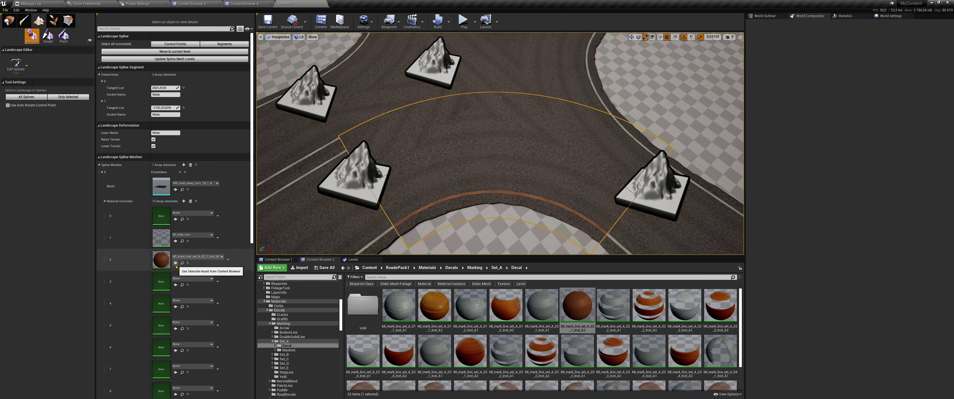
Give the adjacent curved segment and the left segment A2 in override slot 1
{"action": "right_click_drag", "start_coordinate": [500, 148], "coordinate": [459, 188]}
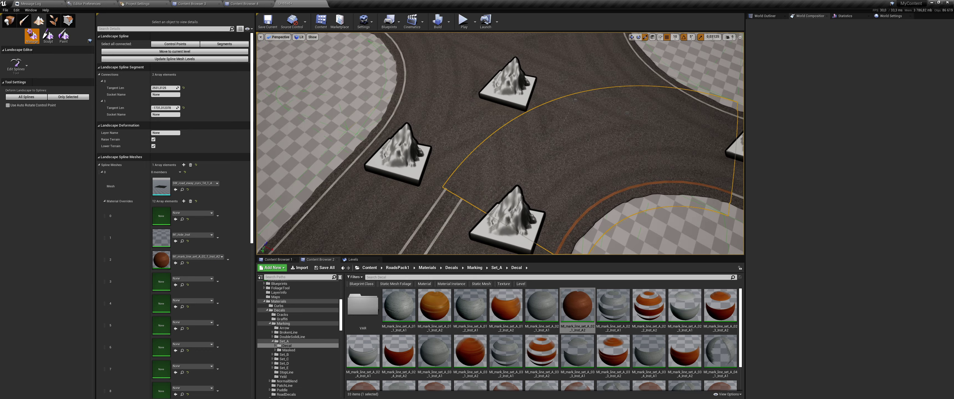
{"action": "left_click", "coordinate": [422, 107]}
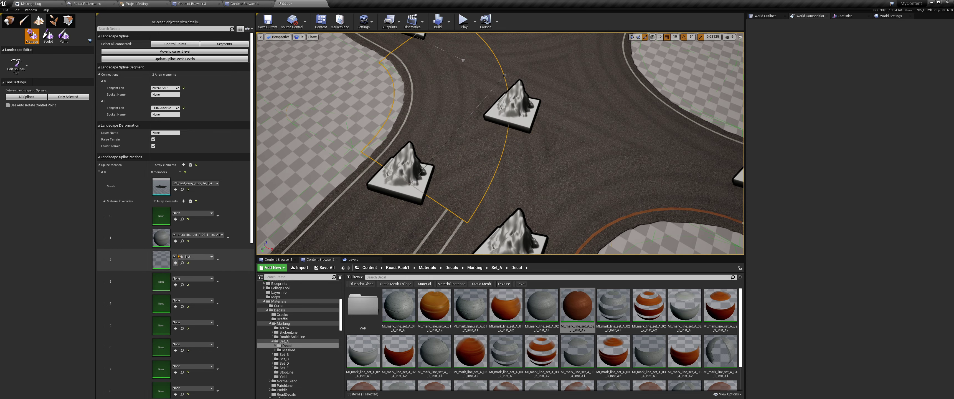
{"action": "left_click", "coordinate": [175, 241]}
{"action": "mouse_move", "coordinate": [500, 148]}
{"action": "right_mouse_down"}
{"action": "mouse_move", "coordinate": [463, 159]}
{"action": "mouse_move", "coordinate": [481, 148]}
{"action": "right_mouse_up"}
{"action": "left_click", "coordinate": [482, 192]}
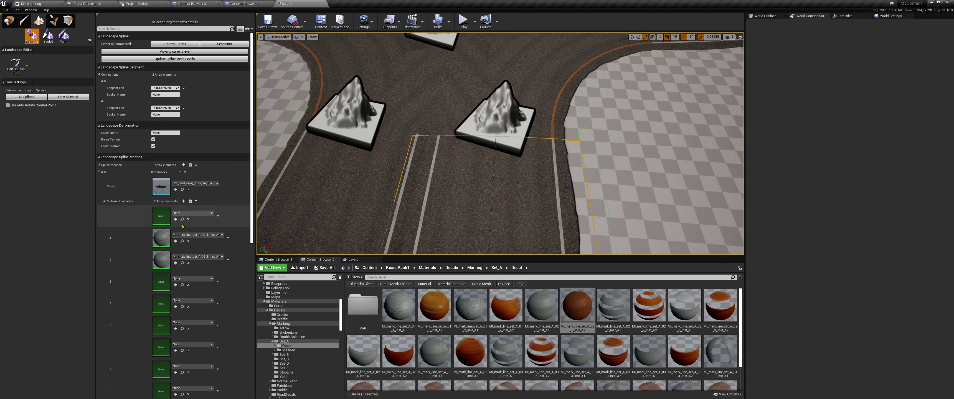
{"action": "left_click", "coordinate": [301, 180]}
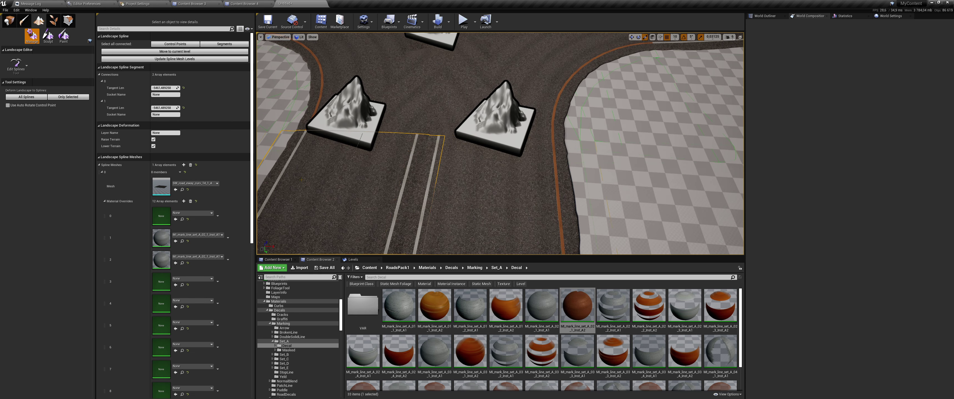
{"action": "left_click", "coordinate": [175, 241]}
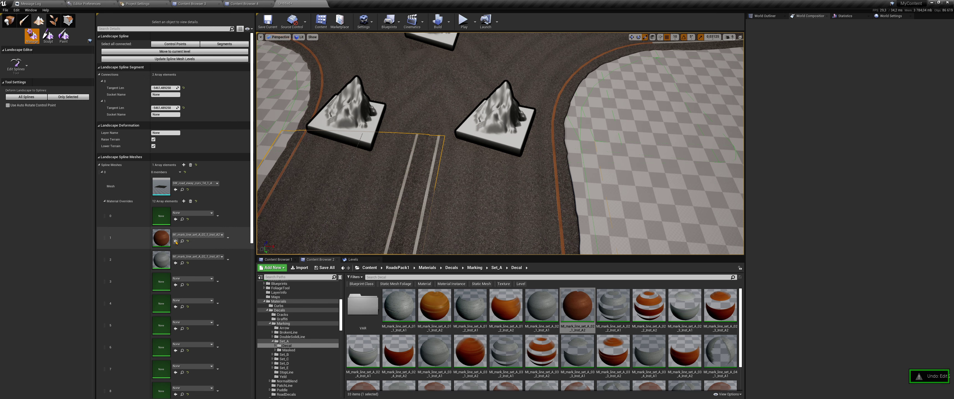
Review the road without spline markers, then assign A2 to another segment's slot 1
{"action": "mouse_move", "coordinate": [499, 148]}
{"action": "right_mouse_down"}
{"action": "mouse_move", "coordinate": [518, 141]}
{"action": "mouse_move", "coordinate": [481, 156]}
{"action": "right_mouse_up"}
{"action": "left_click", "coordinate": [9, 20]}
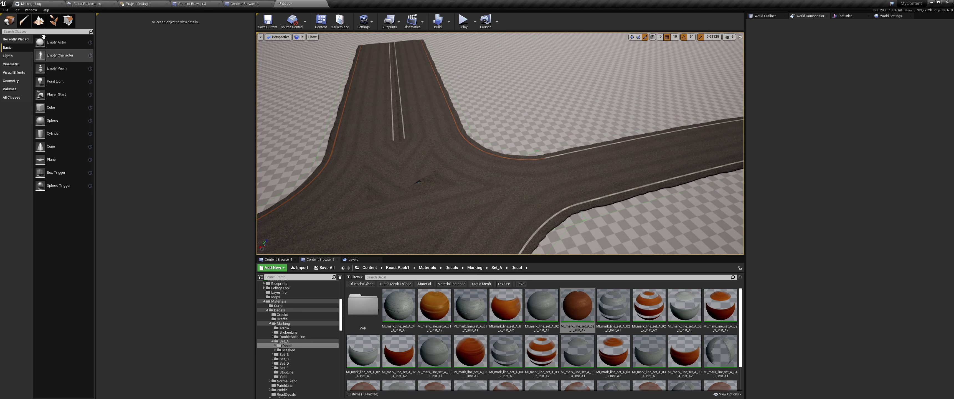
{"action": "left_click", "coordinate": [39, 20]}
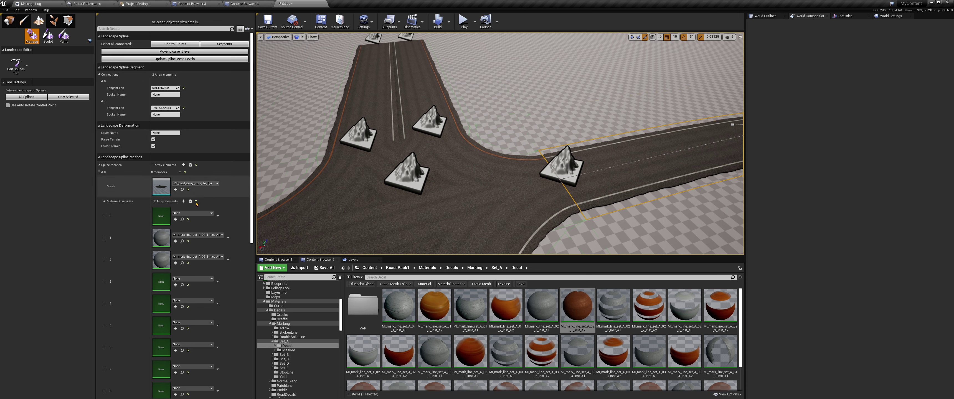
{"action": "left_click", "coordinate": [182, 241]}
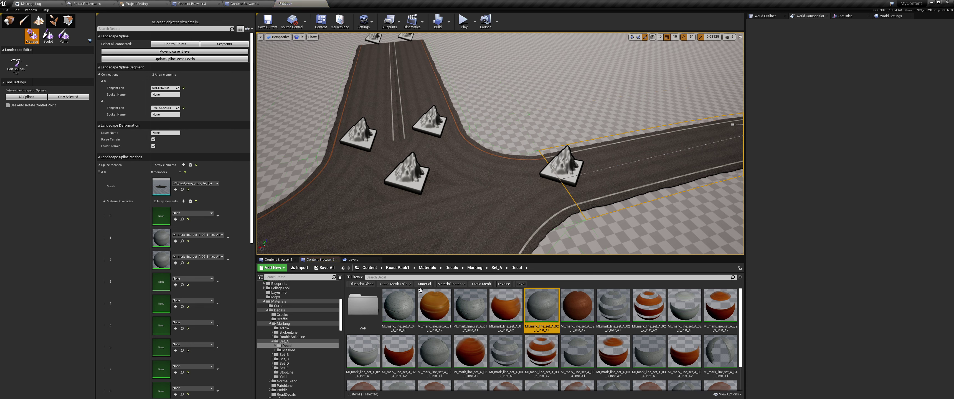
{"action": "left_click", "coordinate": [563, 301]}
{"action": "left_click", "coordinate": [175, 241]}
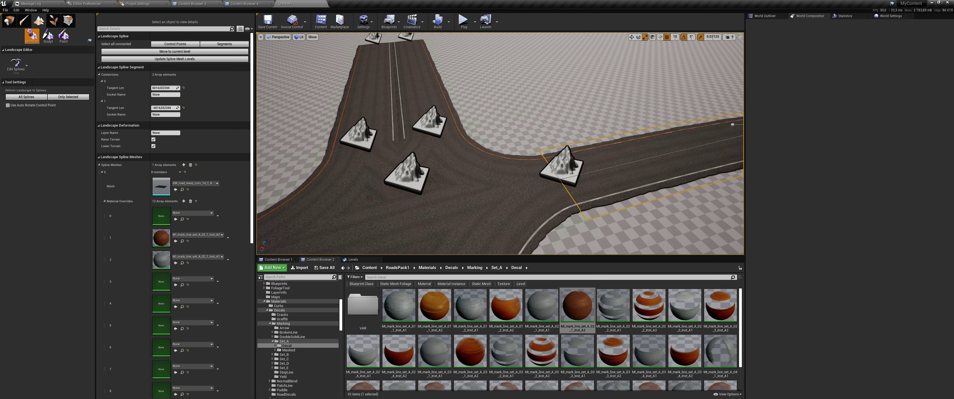
{"action": "right_click_drag", "start_coordinate": [500, 144], "coordinate": [500, 144]}
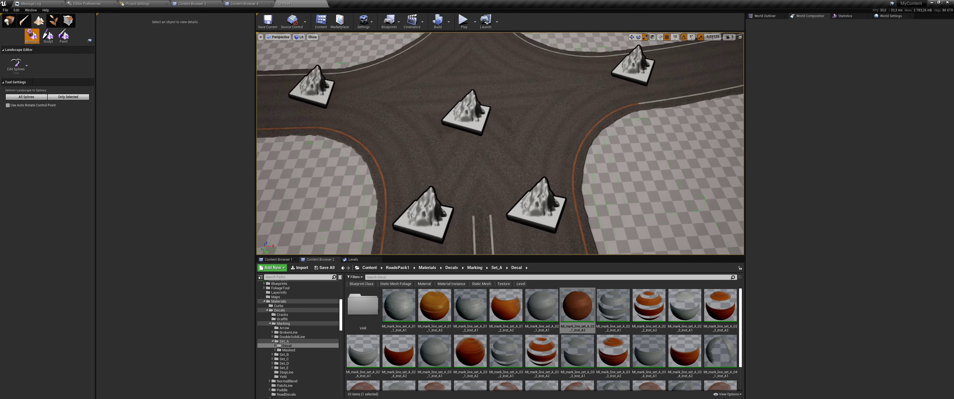
Browse to Materials/Roads/Asphalt/Asphalt_02 and drop the crs_1 crossing decal onto the intersection centre
{"action": "right_click_drag", "start_coordinate": [500, 144], "coordinate": [498, 80]}
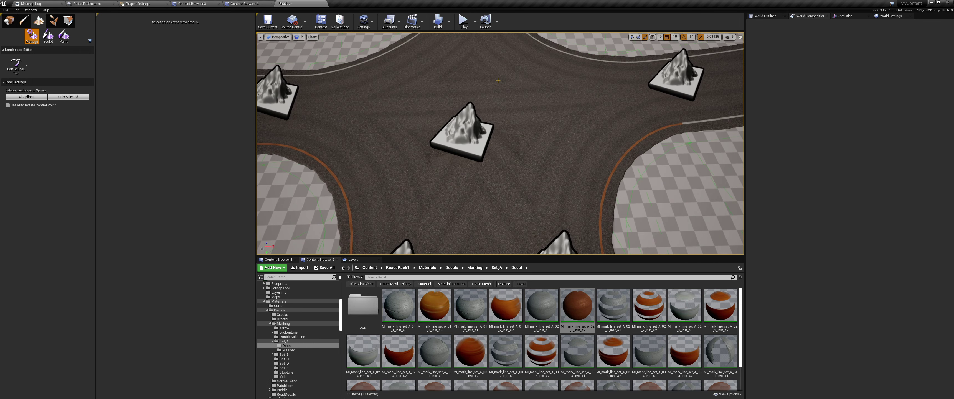
{"action": "left_click", "coordinate": [438, 266]}
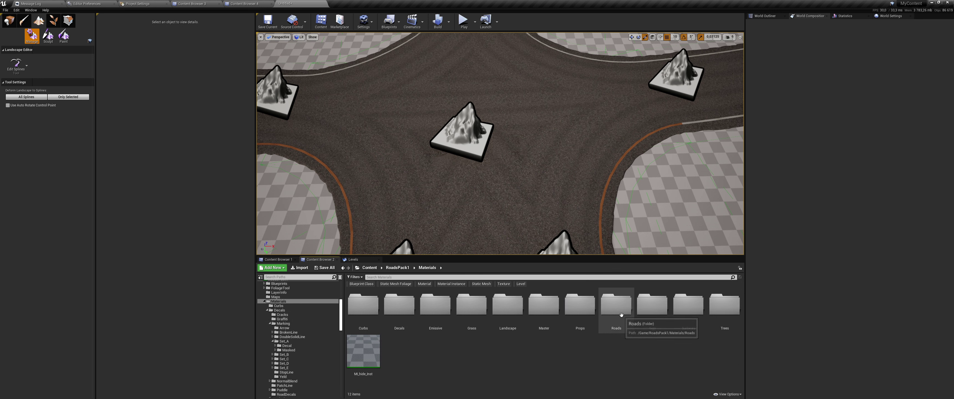
{"action": "double_click", "coordinate": [615, 305]}
{"action": "double_click", "coordinate": [363, 306]}
{"action": "double_click", "coordinate": [395, 306]}
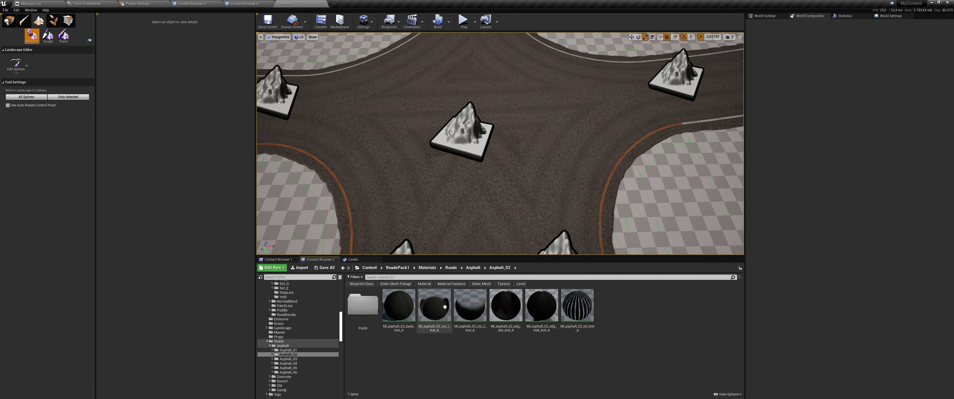
{"action": "left_click_drag", "start_coordinate": [444, 306], "coordinate": [543, 146]}
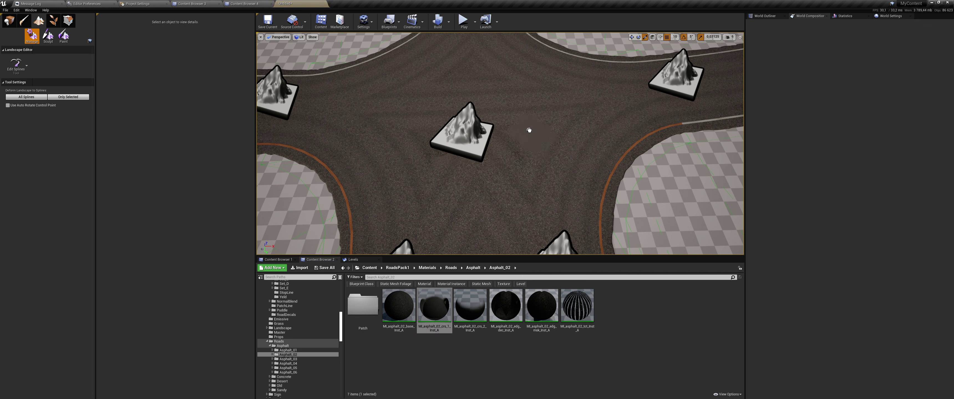
{"action": "left_click", "coordinate": [9, 21]}
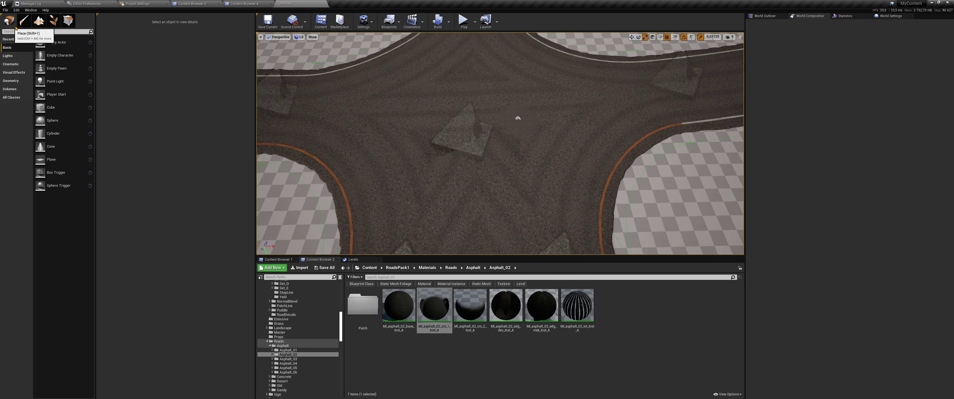
{"action": "scroll", "coordinate": [499, 111], "scroll_direction": "up", "scroll_amount": 5}
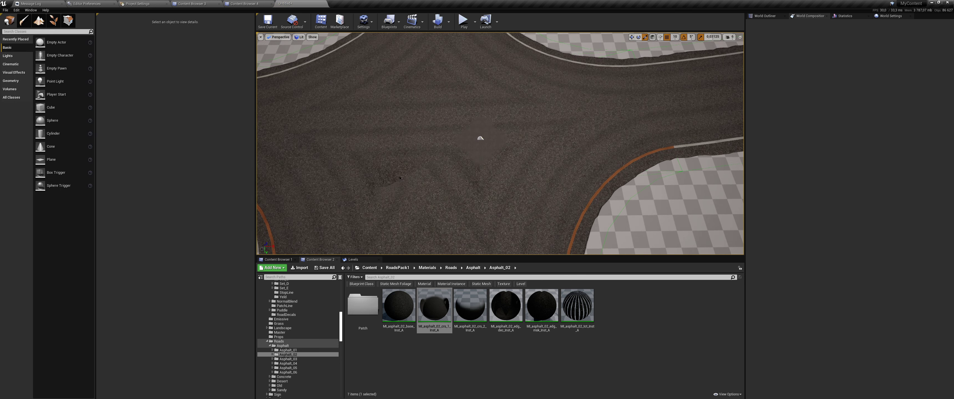
{"action": "left_click_drag", "start_coordinate": [480, 138], "coordinate": [481, 141]}
{"action": "scroll", "coordinate": [519, 156], "scroll_direction": "down", "scroll_amount": 3}
{"action": "scroll", "coordinate": [526, 170], "scroll_direction": "down", "scroll_amount": 2}
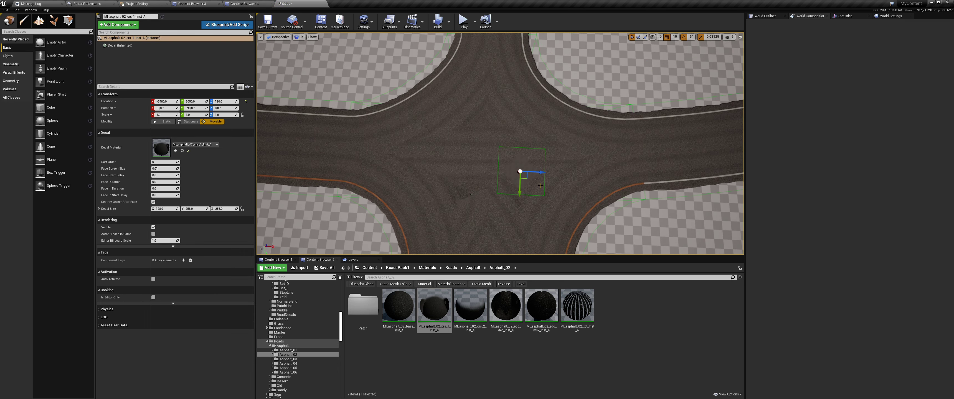
Set the viewport grid snap size to 100
{"action": "left_click", "coordinate": [676, 38]}
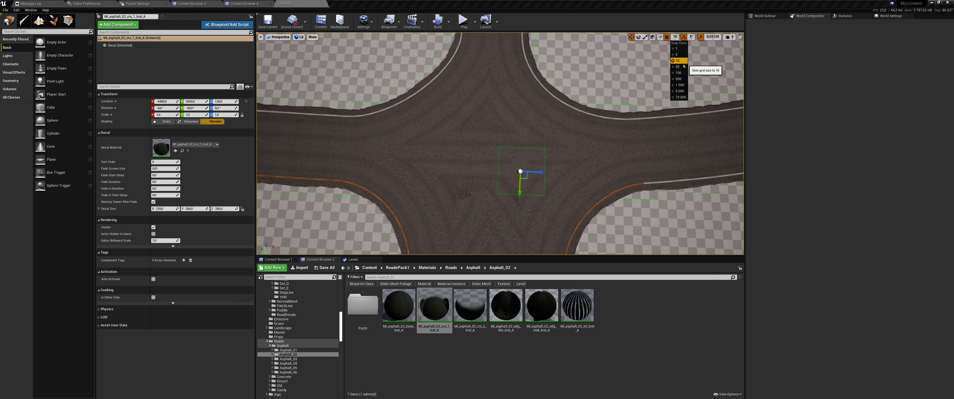
{"action": "left_click", "coordinate": [629, 222]}
{"action": "key", "text": "Escape"}
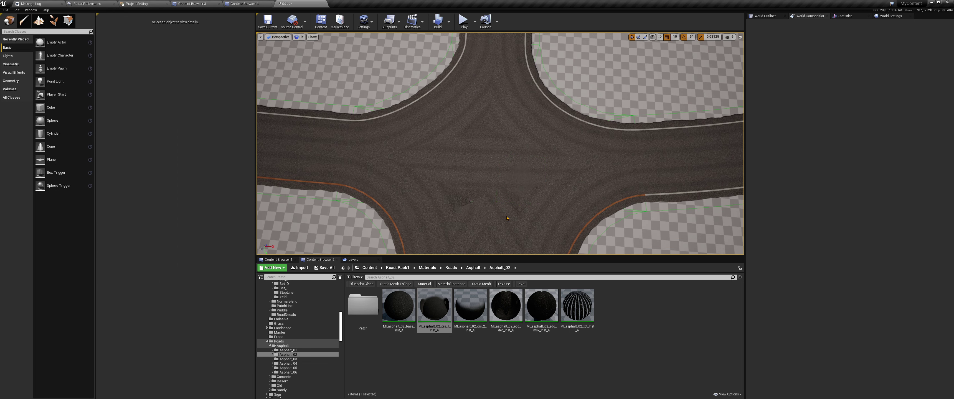
{"action": "left_click", "coordinate": [674, 38]}
{"action": "left_click", "coordinate": [678, 77]}
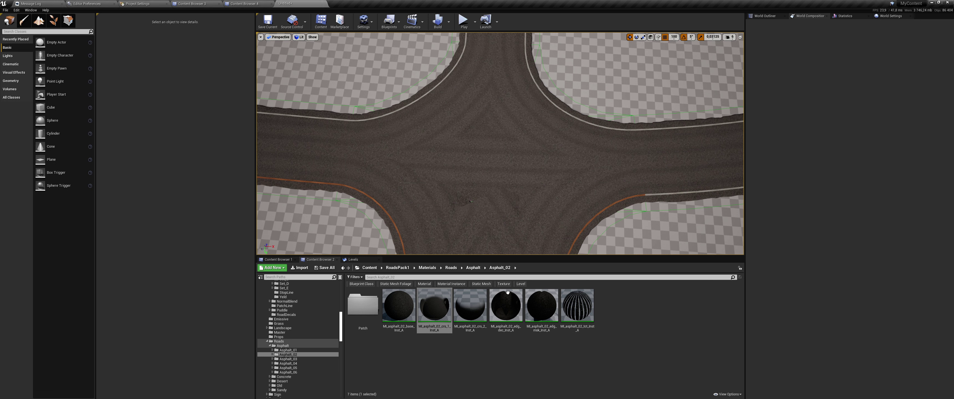
Select the crossing decal and set its Decal Size Y to 1700 and Z to 1400
{"action": "left_click", "coordinate": [485, 162]}
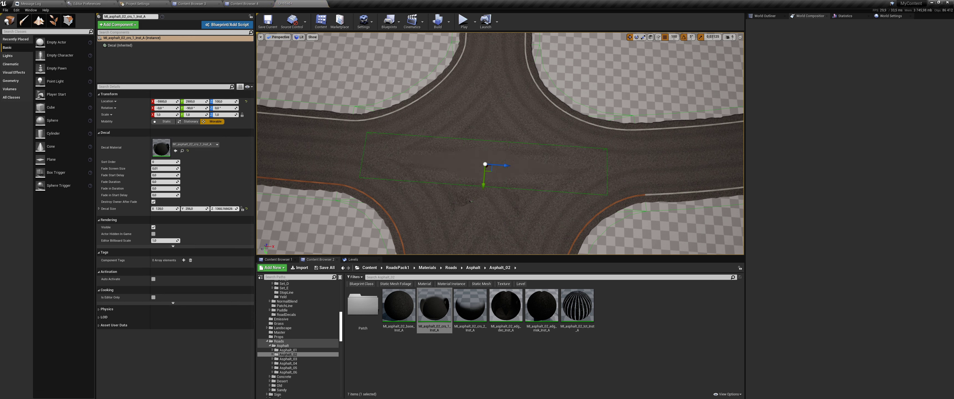
{"action": "left_click_drag", "start_coordinate": [190, 208], "coordinate": [189, 208]}
{"action": "type", "text": "700"}
{"action": "key", "text": "Return"}
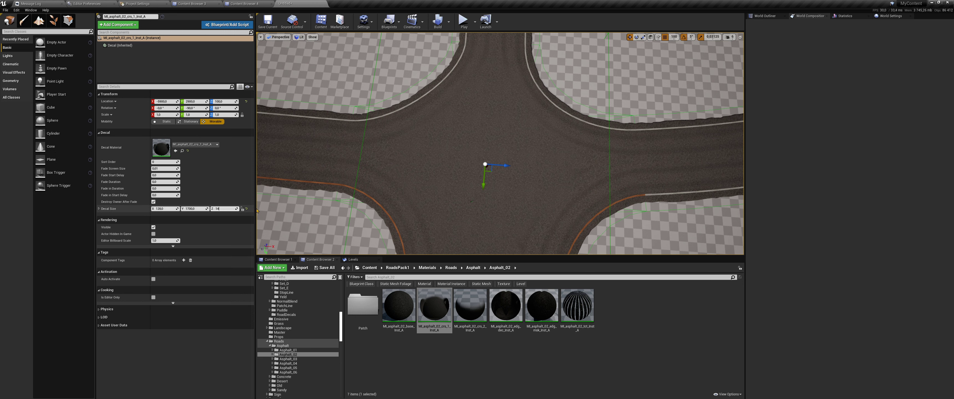
{"action": "type", "text": "00"}
{"action": "key", "text": "Return"}
{"action": "middle_click_drag", "start_coordinate": [256, 211], "coordinate": [262, 161]}
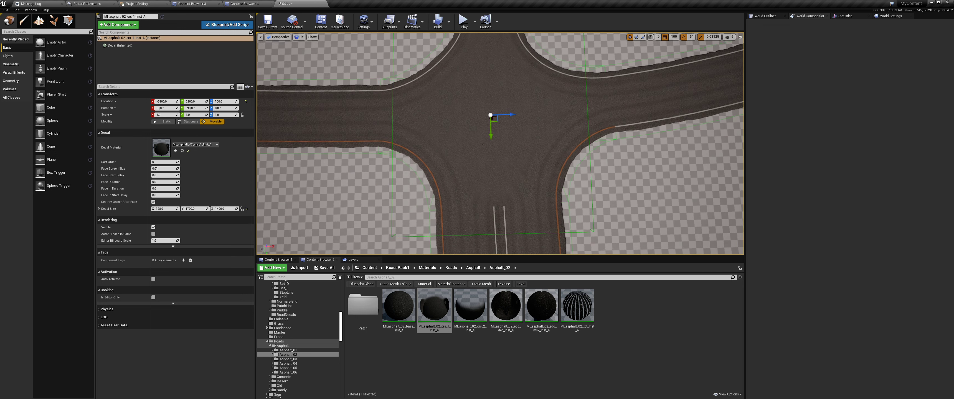
{"action": "middle_click_drag", "start_coordinate": [444, 132], "coordinate": [445, 156]}
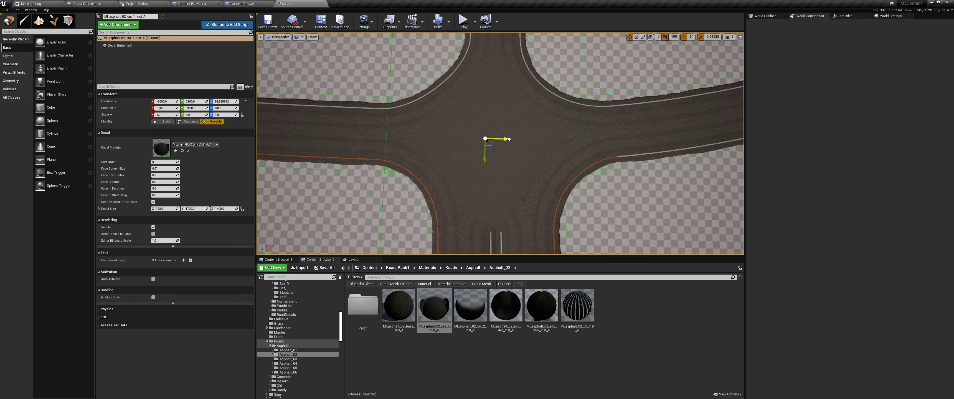
Review the decal's X size, then reselect the centre mountain spline mesh in spline editing
{"action": "left_click", "coordinate": [174, 209]}
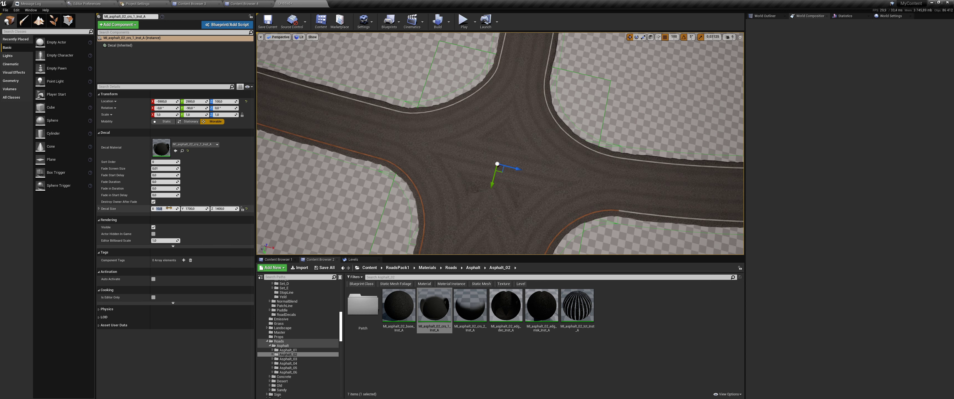
{"action": "scroll", "coordinate": [500, 144], "scroll_direction": "up", "scroll_amount": 10}
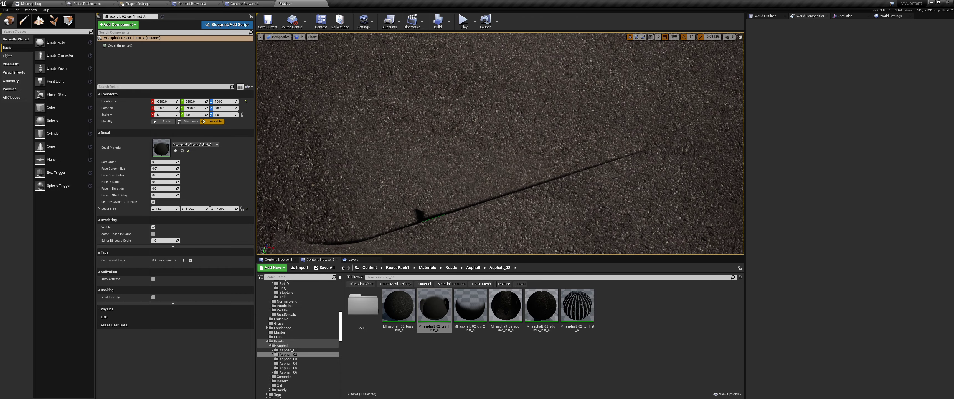
{"action": "scroll", "coordinate": [500, 143], "scroll_direction": "down", "scroll_amount": 2}
{"action": "scroll", "coordinate": [500, 143], "scroll_direction": "down", "scroll_amount": 2}
{"action": "scroll", "coordinate": [500, 143], "scroll_direction": "down", "scroll_amount": 4}
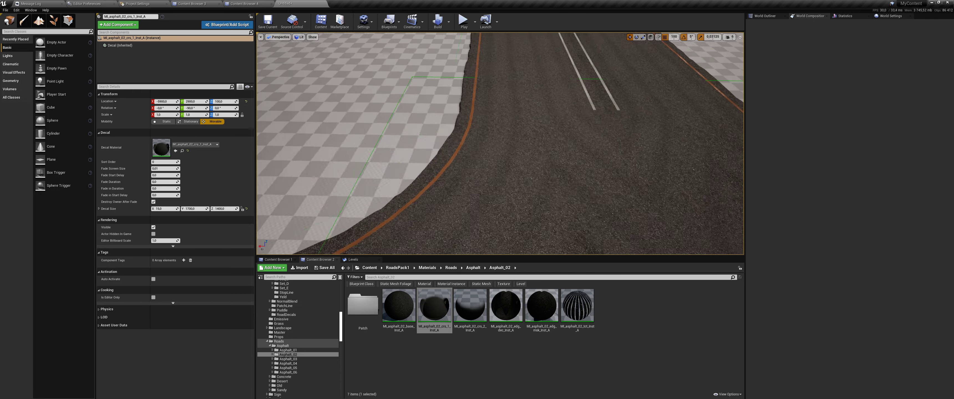
{"action": "scroll", "coordinate": [500, 144], "scroll_direction": "down", "scroll_amount": 2}
{"action": "scroll", "coordinate": [500, 143], "scroll_direction": "up", "scroll_amount": 2}
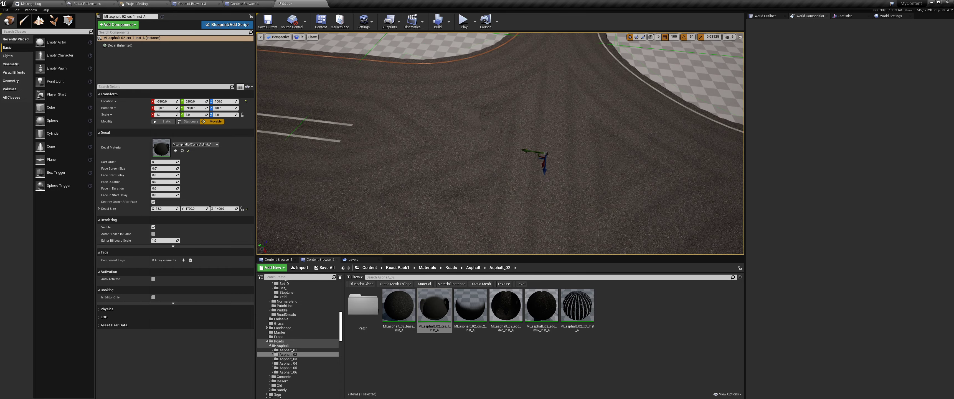
{"action": "left_click", "coordinate": [38, 21]}
{"action": "left_click", "coordinate": [519, 146]}
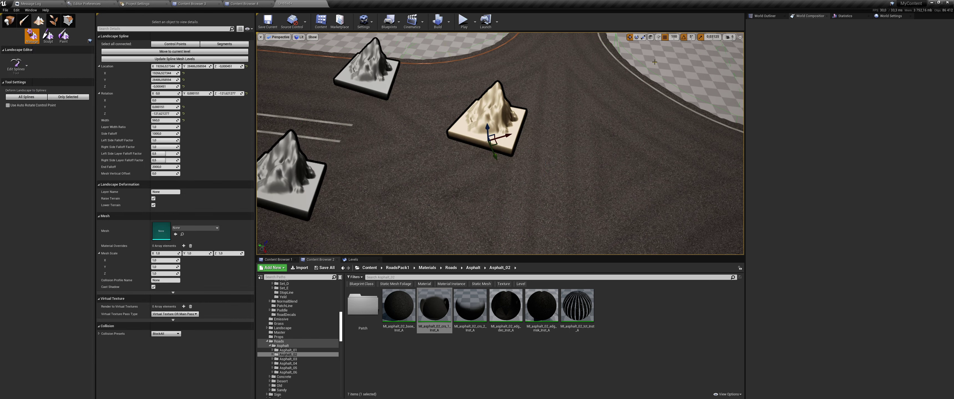
Nudge the centre mountain mesh along world Y and set its Y rotation to 0
{"action": "left_click", "coordinate": [651, 37]}
{"action": "left_click_drag", "start_coordinate": [471, 139], "coordinate": [487, 140]}
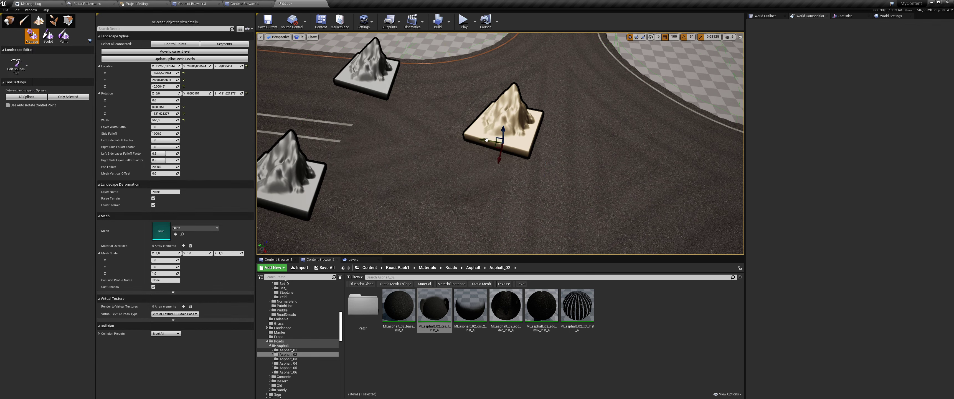
{"action": "right_click_drag", "start_coordinate": [500, 144], "coordinate": [395, 154]}
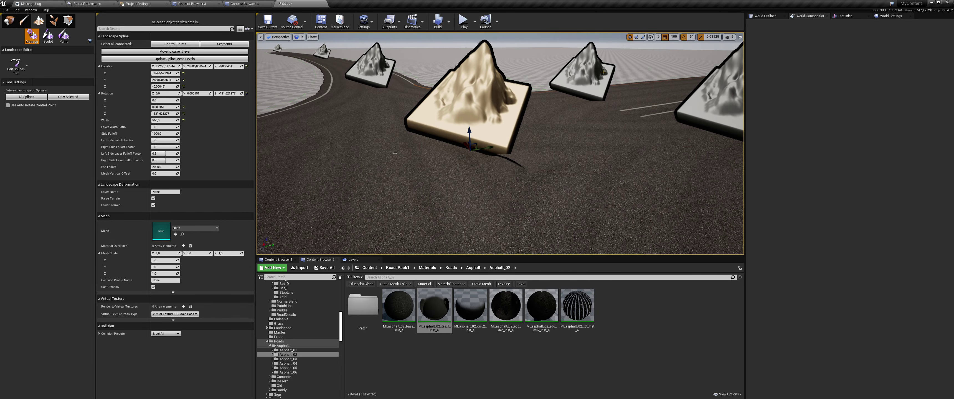
{"action": "left_click", "coordinate": [592, 80]}
{"action": "left_click", "coordinate": [229, 66]}
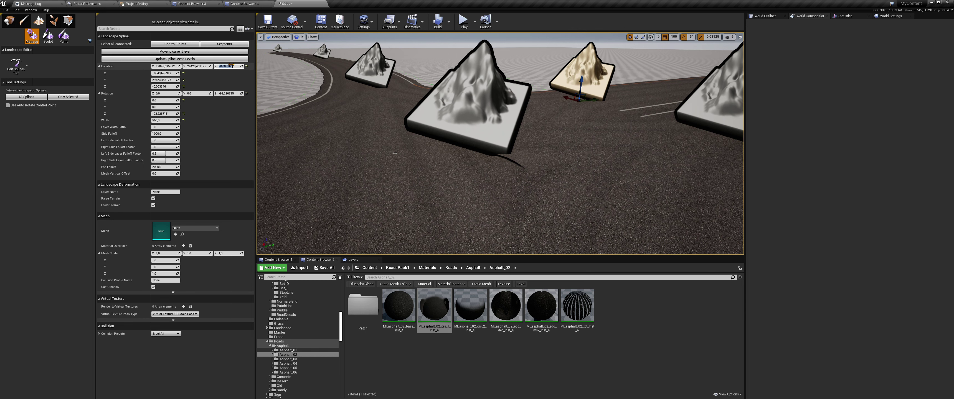
{"action": "key", "text": "ctrl+z"}
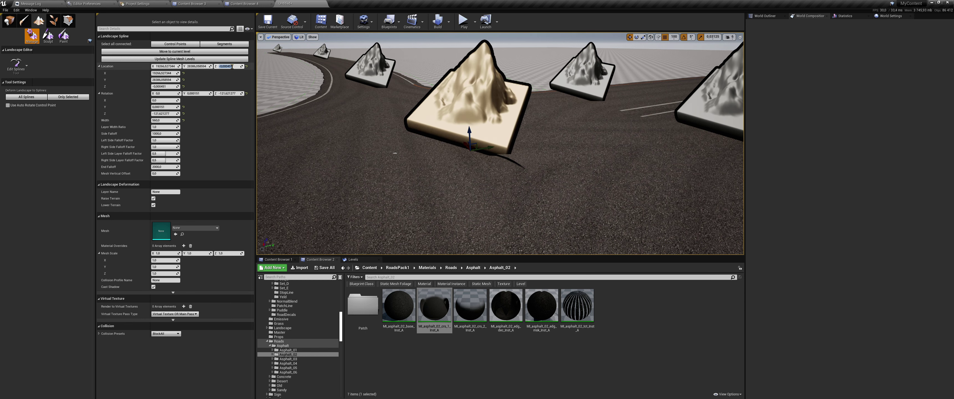
{"action": "key", "text": "Return"}
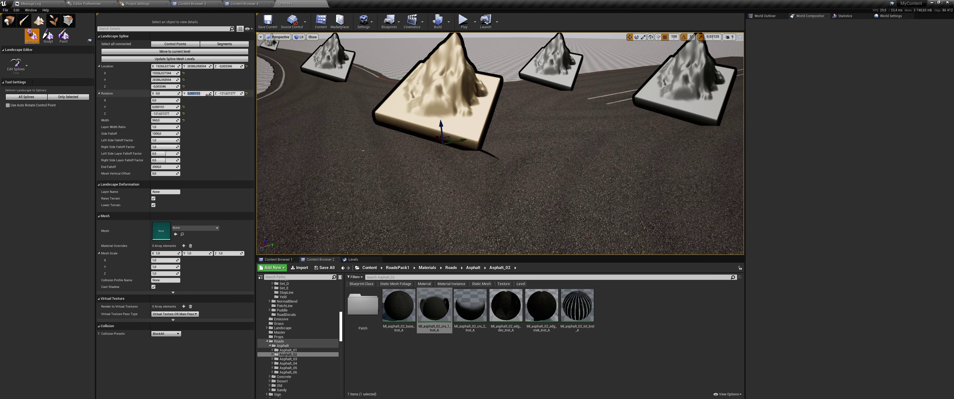
{"action": "type", "text": "0"}
{"action": "key", "text": "Return"}
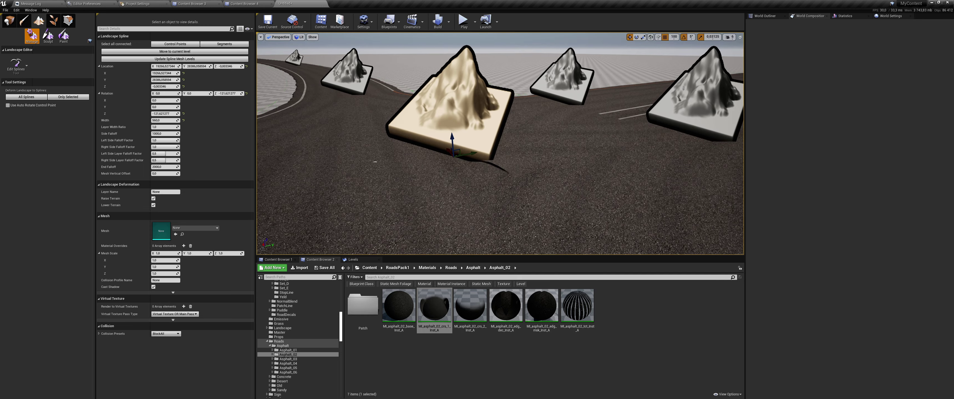
Frame the centre spline point with F and move it along the road
{"action": "key", "text": "f"}
{"action": "right_click_drag", "start_coordinate": [386, 160], "coordinate": [387, 160]}
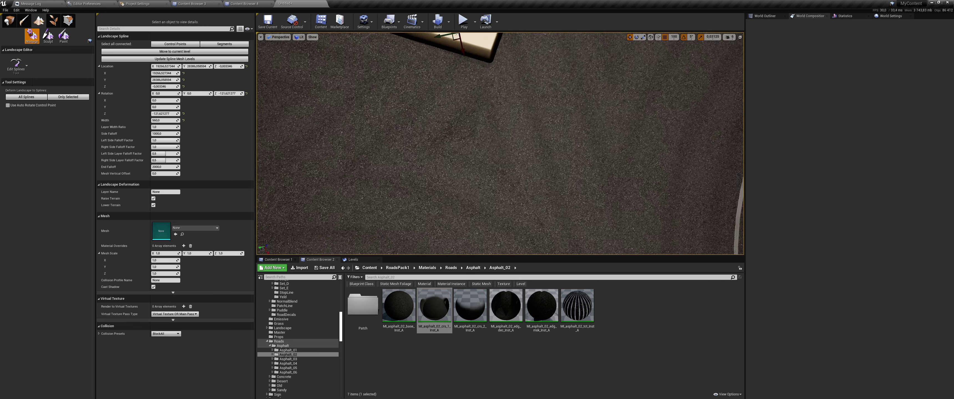
{"action": "left_click_drag", "start_coordinate": [515, 137], "coordinate": [461, 133]}
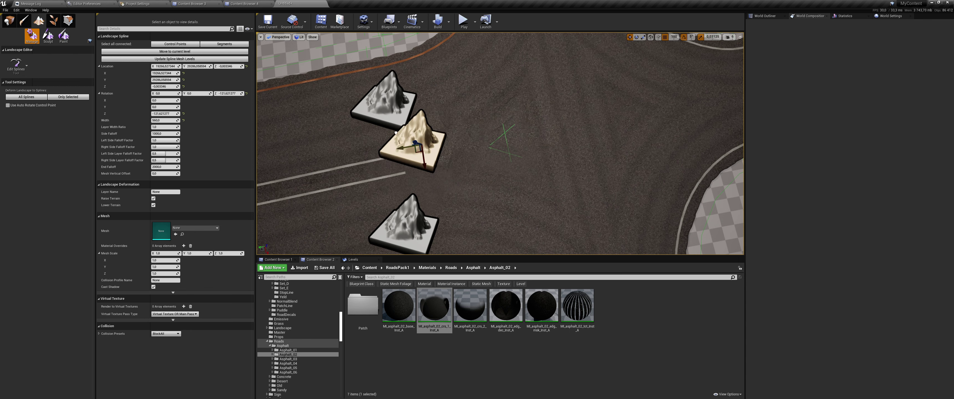
Delete the centre spline point and confirm joining its segments
{"action": "key", "text": "Delete"}
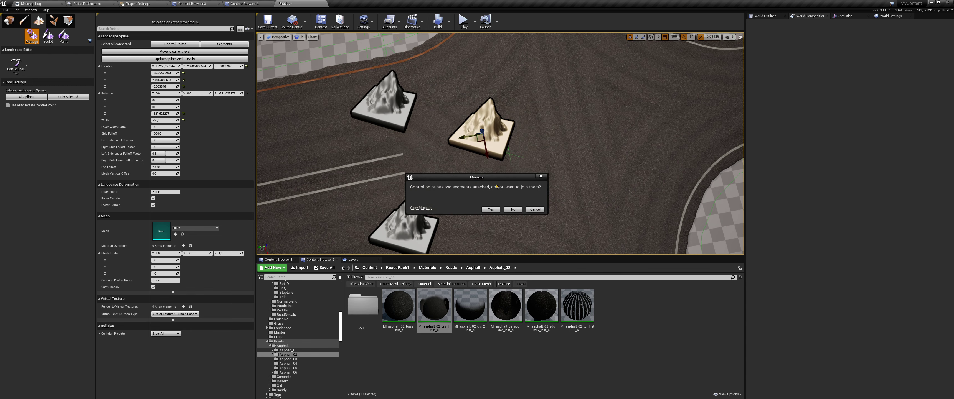
{"action": "left_click", "coordinate": [482, 207]}
{"action": "right_click_drag", "start_coordinate": [482, 206], "coordinate": [485, 187]}
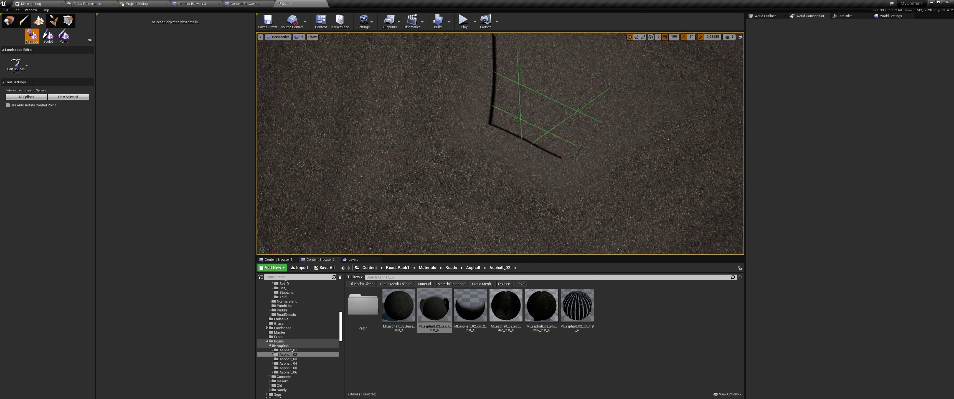
Undo the deletion and drag the spline point back, leaving it slightly along the road
{"action": "key", "text": "ctrl+z"}
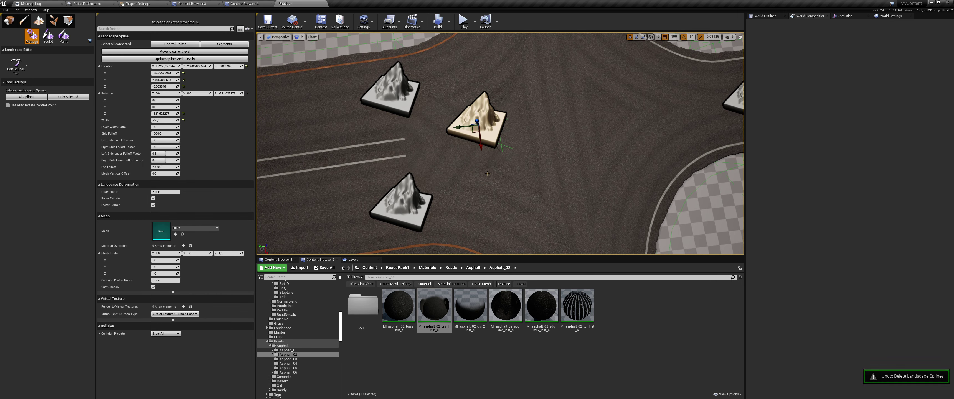
{"action": "left_click_drag", "start_coordinate": [463, 128], "coordinate": [507, 127]}
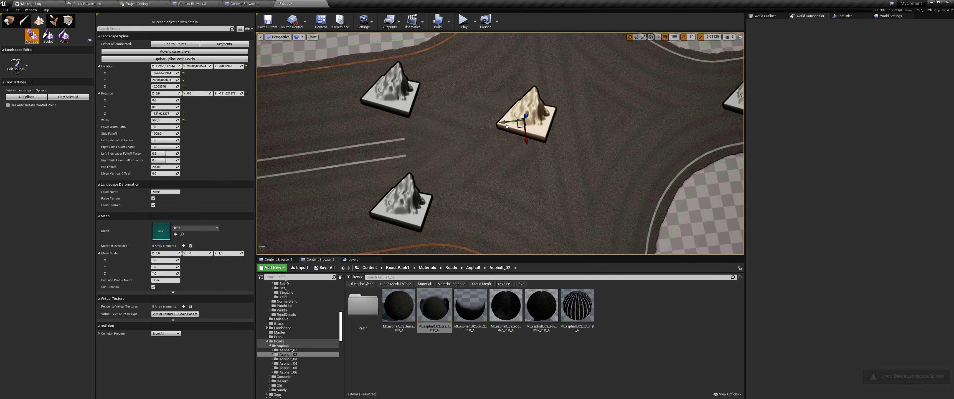
{"action": "left_click_drag", "start_coordinate": [507, 127], "coordinate": [501, 129]}
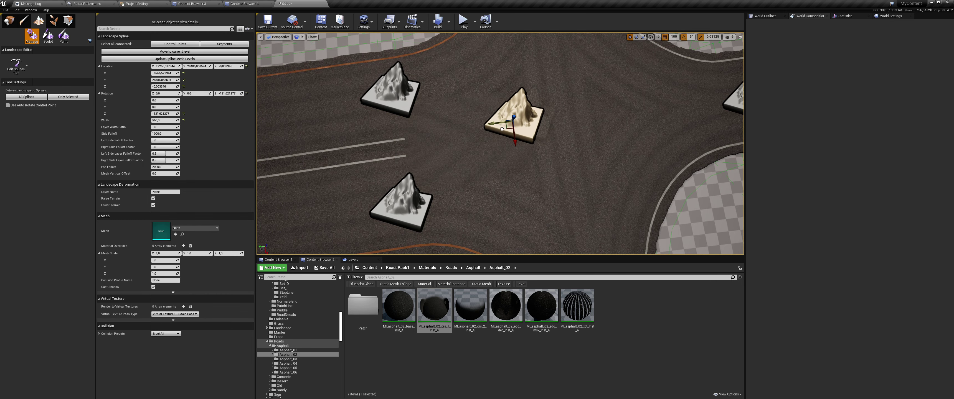
{"action": "key", "text": "r"}
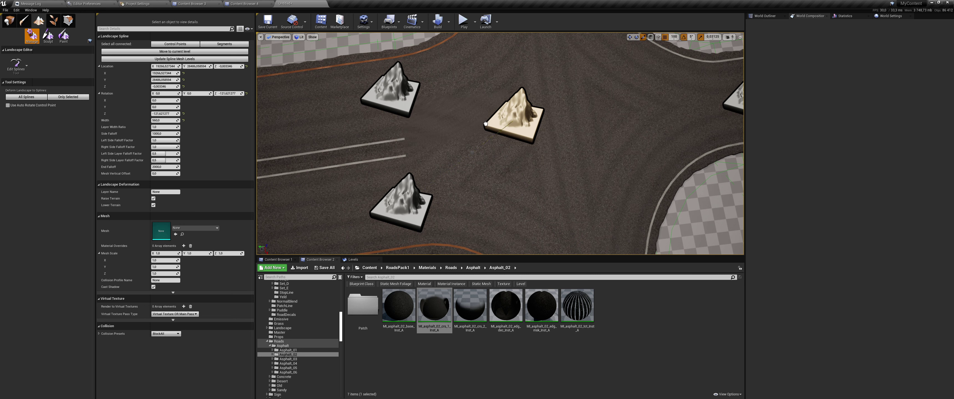
{"action": "key", "text": "ctrl+z"}
Select MI_asphalt_02_crs_1_Inst_A in world space and widen its Decal Size X to 20
{"action": "left_click", "coordinate": [9, 20]}
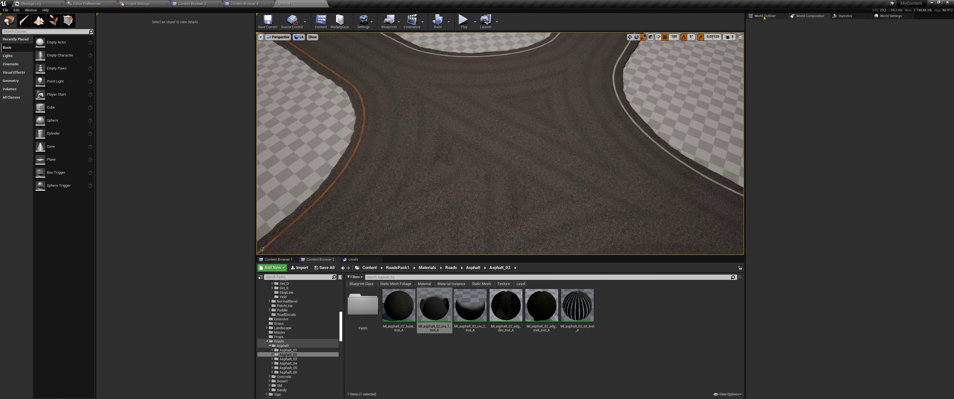
{"action": "left_click", "coordinate": [779, 57]}
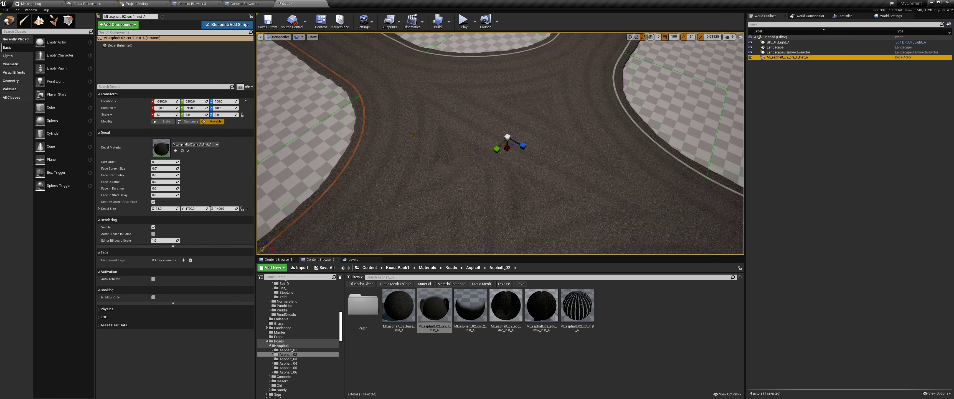
{"action": "left_click", "coordinate": [650, 37]}
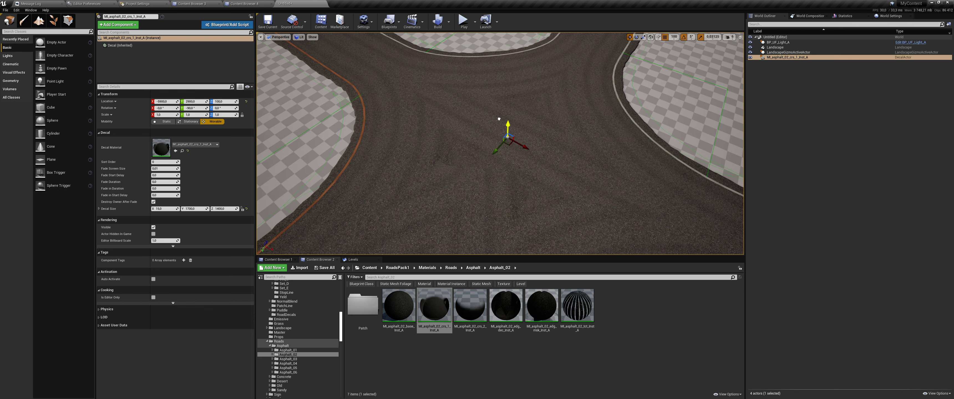
{"action": "left_click_drag", "start_coordinate": [165, 209], "coordinate": [174, 209]}
{"action": "left_click_drag", "start_coordinate": [507, 136], "coordinate": [509, 149]}
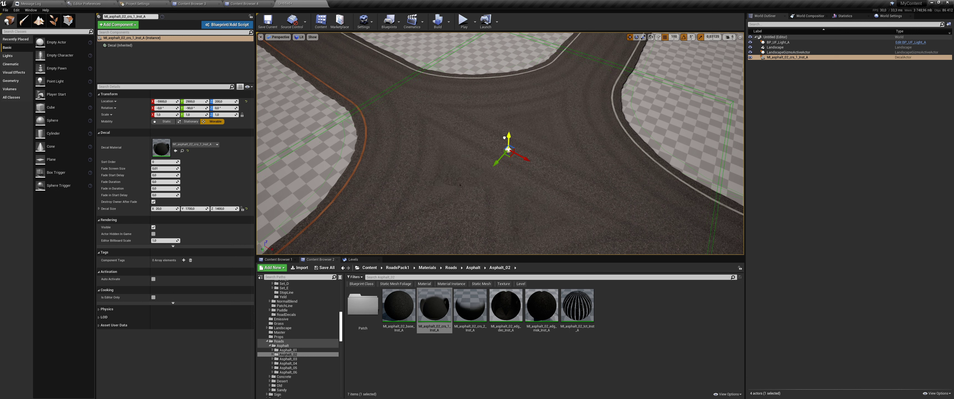
Set grid snap to 5 and raise the decal's Z from 100 to 120
{"action": "left_click", "coordinate": [674, 36]}
{"action": "left_click", "coordinate": [678, 51]}
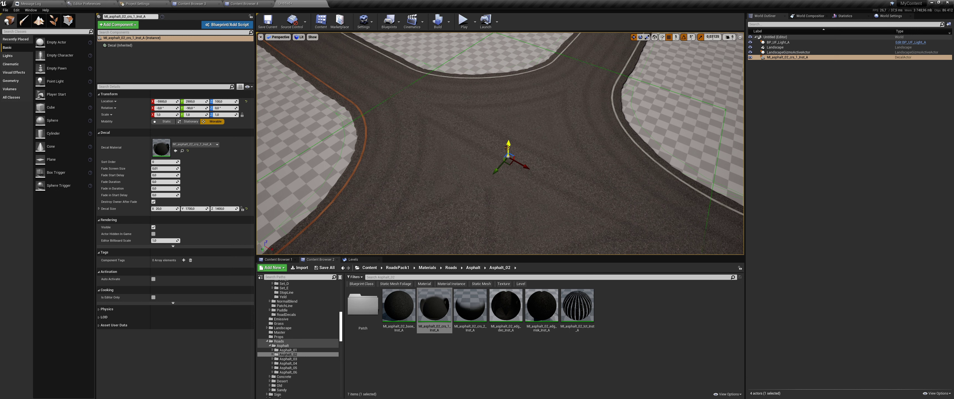
{"action": "left_click_drag", "start_coordinate": [508, 148], "coordinate": [506, 142]}
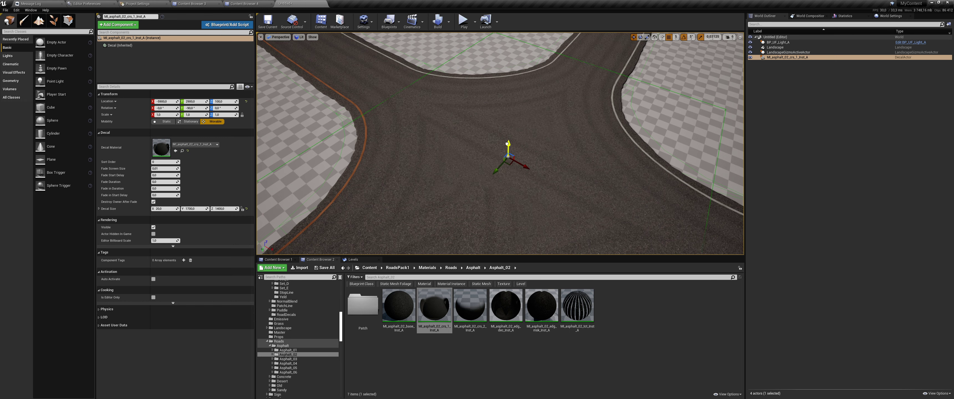
{"action": "key", "text": "f"}
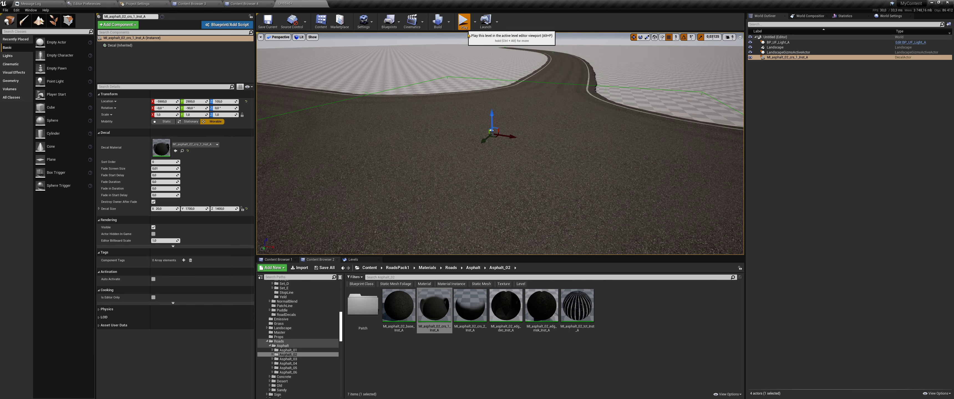
Run a short Play session, stop it with Escape, and switch back to spline editing
{"action": "left_click", "coordinate": [463, 20]}
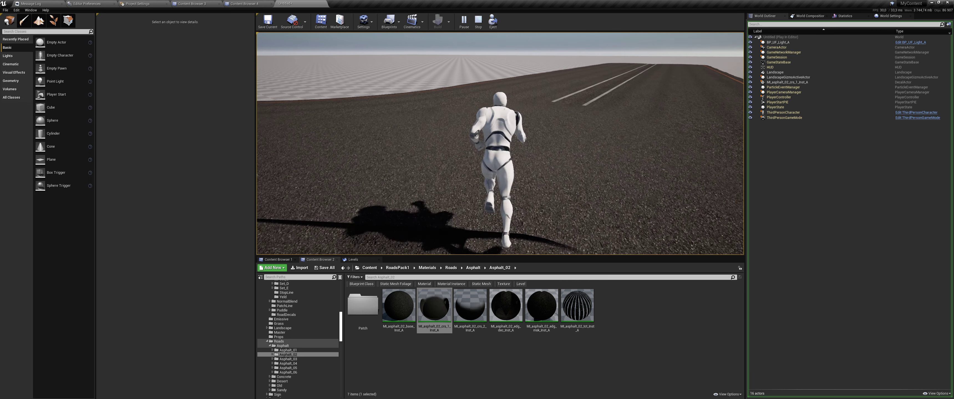
{"action": "key", "text": "Escape"}
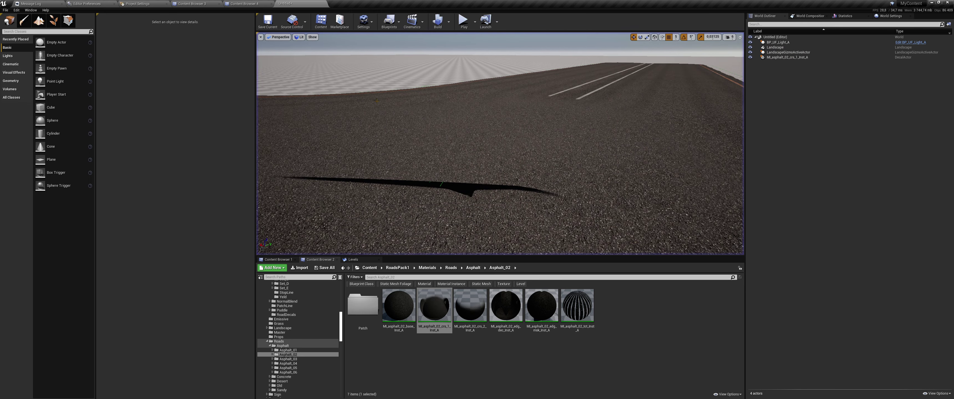
{"action": "key", "text": "shift+3"}
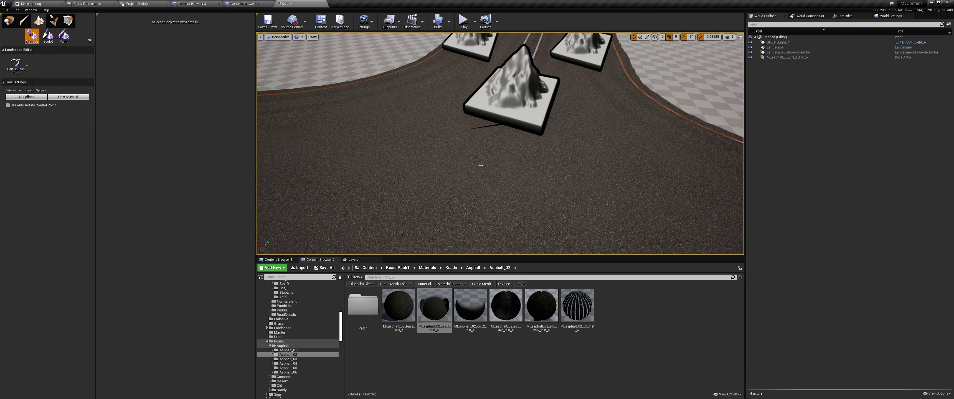
Move the centre spline point further along the road and inspect the asphalt outside landscape mode
{"action": "left_click", "coordinate": [552, 146]}
{"action": "left_click_drag", "start_coordinate": [517, 114], "coordinate": [511, 120]}
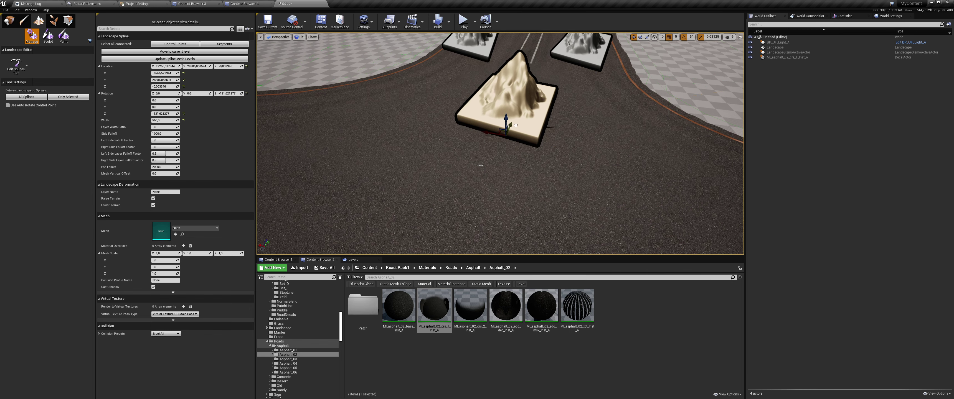
{"action": "key", "text": "f"}
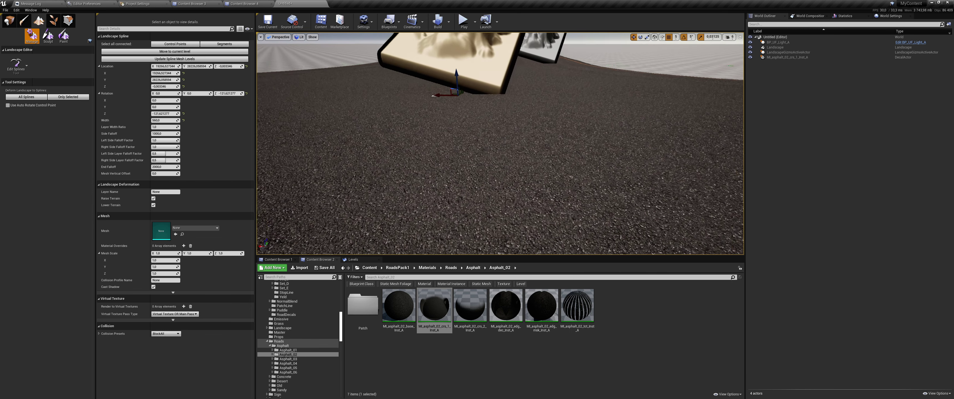
{"action": "left_click", "coordinate": [14, 28]}
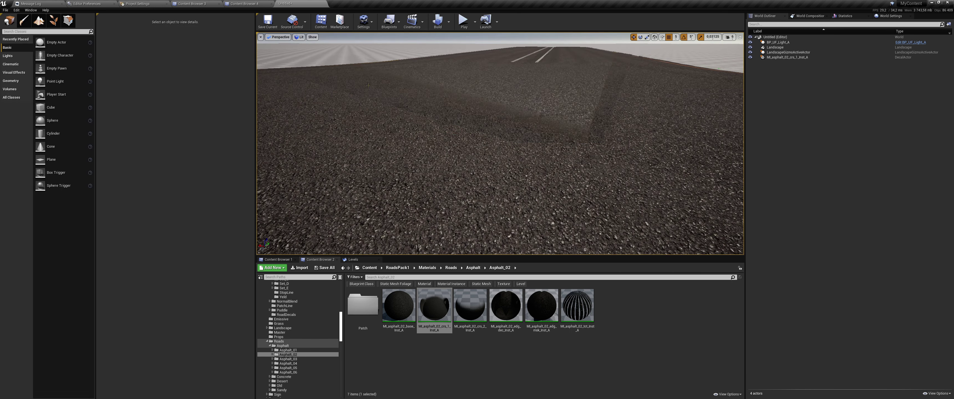
{"action": "right_click_drag", "start_coordinate": [499, 145], "coordinate": [499, 144]}
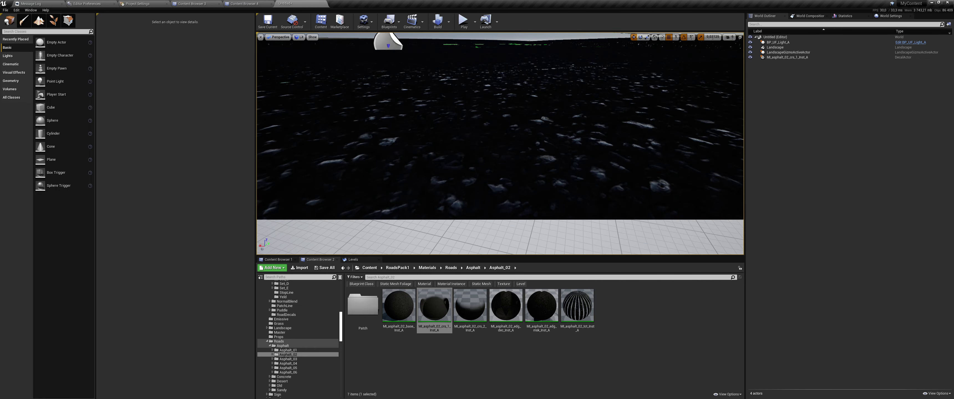
{"action": "right_click_drag", "start_coordinate": [465, 82], "coordinate": [466, 82]}
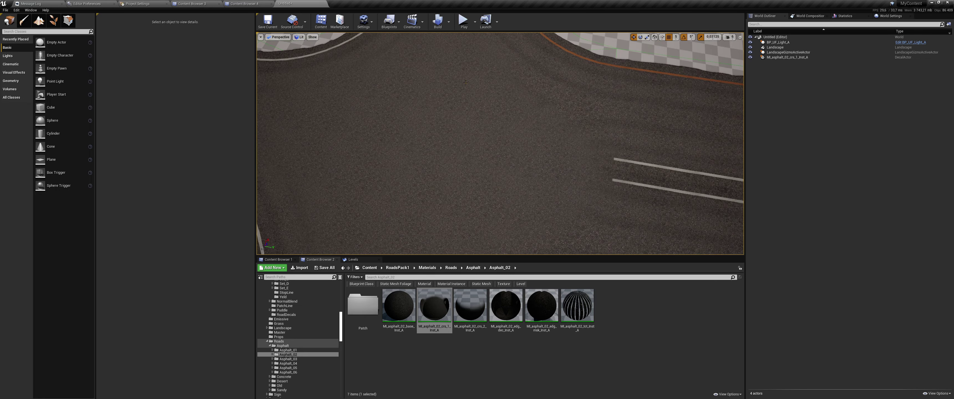
Back in spline editing, nudge the point back, then shift it down the road
{"action": "key", "text": "shift+3"}
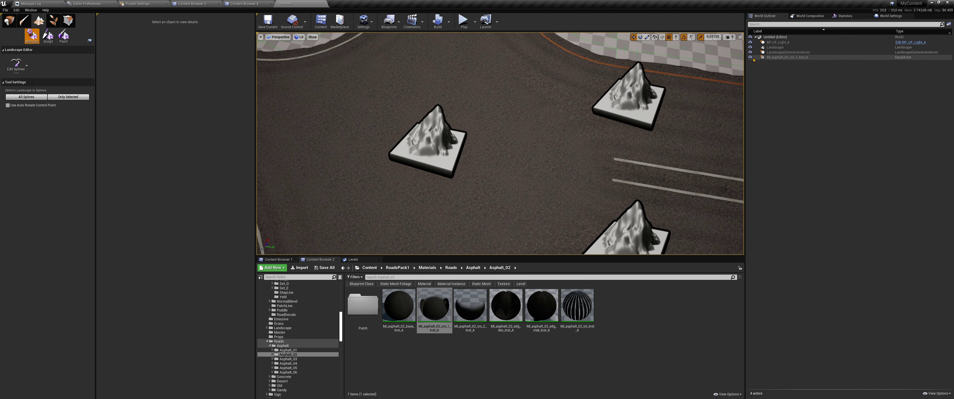
{"action": "left_click", "coordinate": [440, 145]}
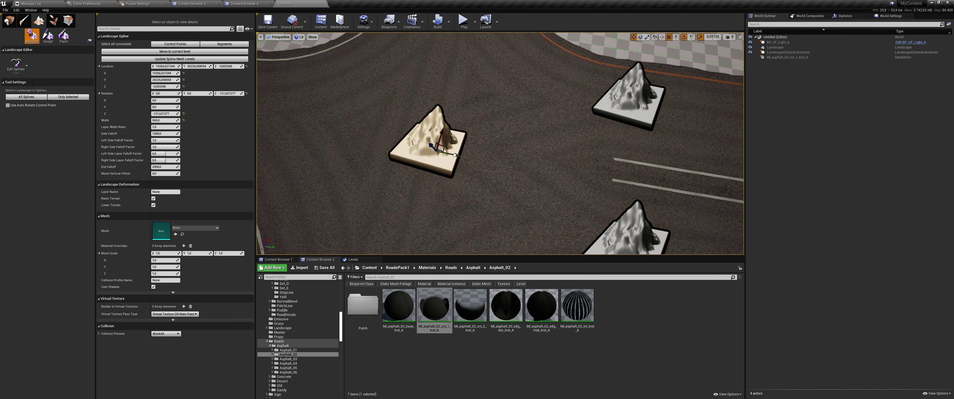
{"action": "left_click_drag", "start_coordinate": [455, 155], "coordinate": [452, 153]}
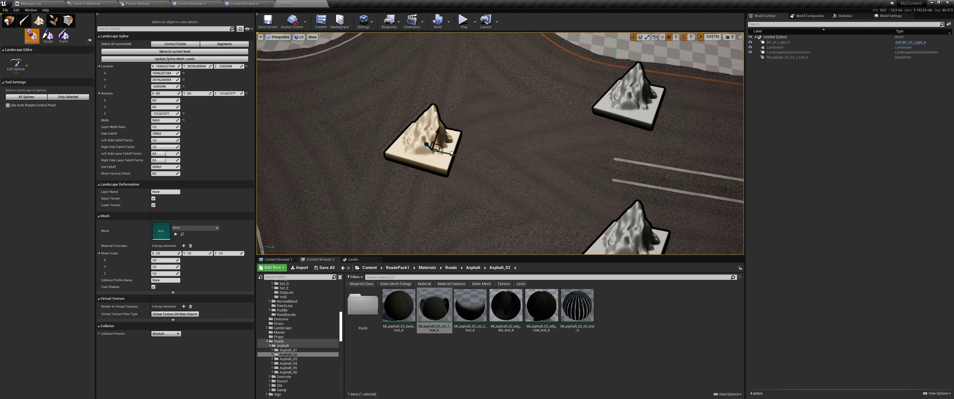
{"action": "right_click_drag", "start_coordinate": [451, 154], "coordinate": [452, 185]}
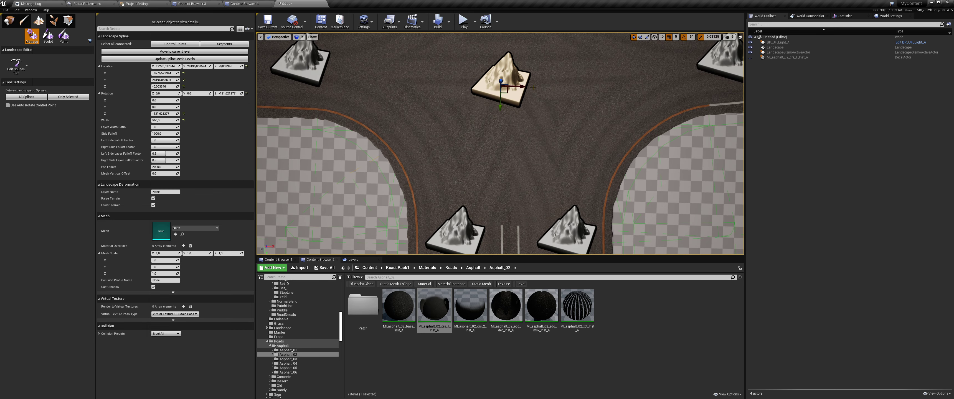
{"action": "mouse_move", "coordinate": [500, 101]}
{"action": "left_mouse_down"}
{"action": "mouse_move", "coordinate": [488, 117]}
{"action": "mouse_move", "coordinate": [484, 96]}
{"action": "mouse_move", "coordinate": [484, 111]}
{"action": "left_mouse_up"}
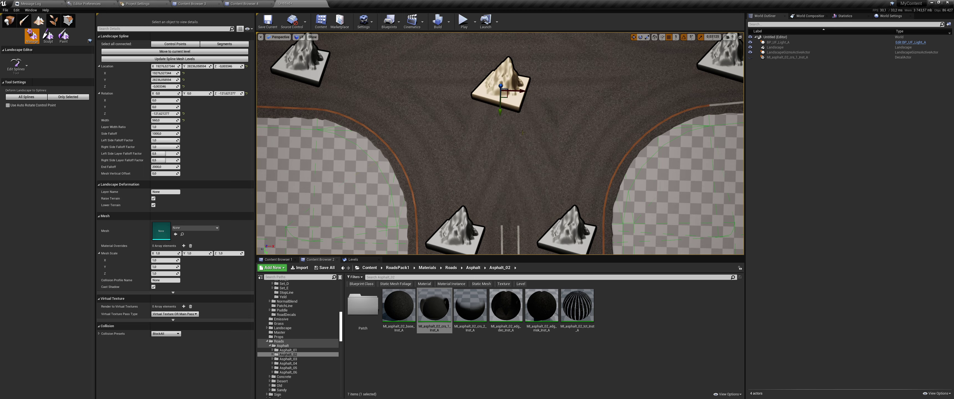
{"action": "right_click_drag", "start_coordinate": [522, 133], "coordinate": [519, 111]}
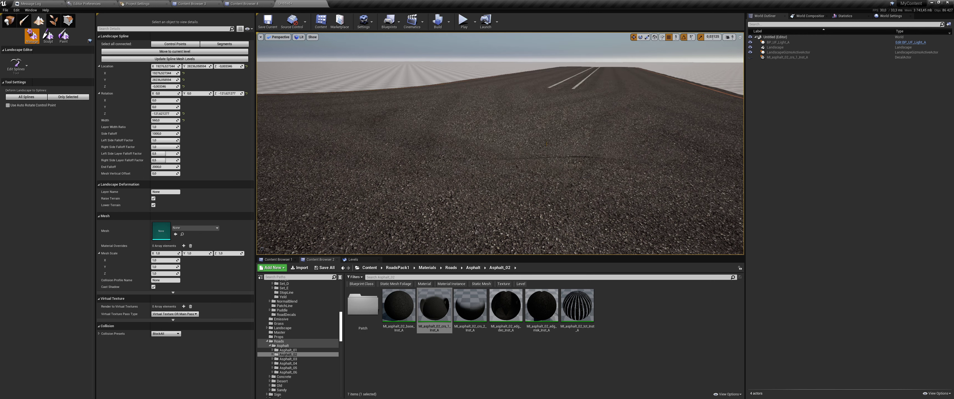
Nudge the spline point twice more, then switch to Place mode to view the bare road
{"action": "key", "text": "g"}
{"action": "left_click_drag", "start_coordinate": [483, 165], "coordinate": [483, 172]}
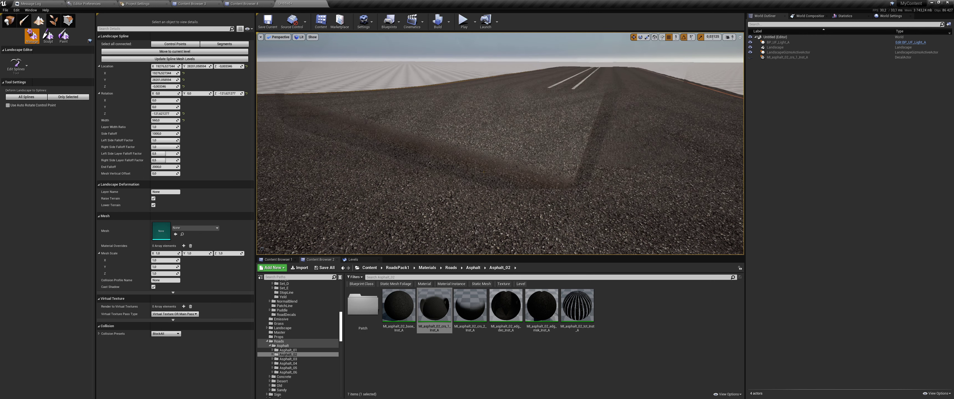
{"action": "key", "text": "g"}
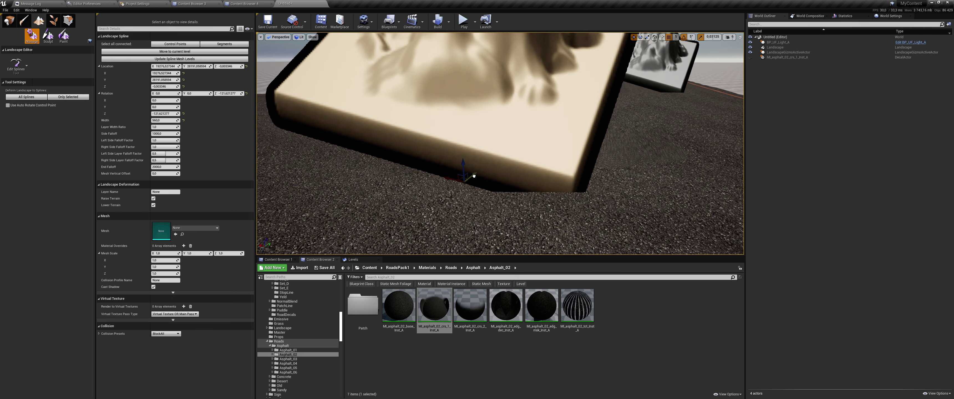
{"action": "left_click_drag", "start_coordinate": [482, 170], "coordinate": [468, 175]}
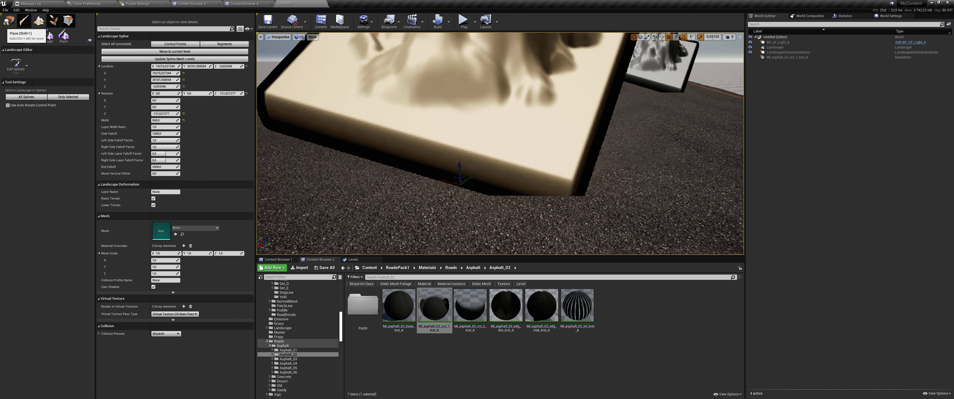
{"action": "left_click", "coordinate": [9, 21]}
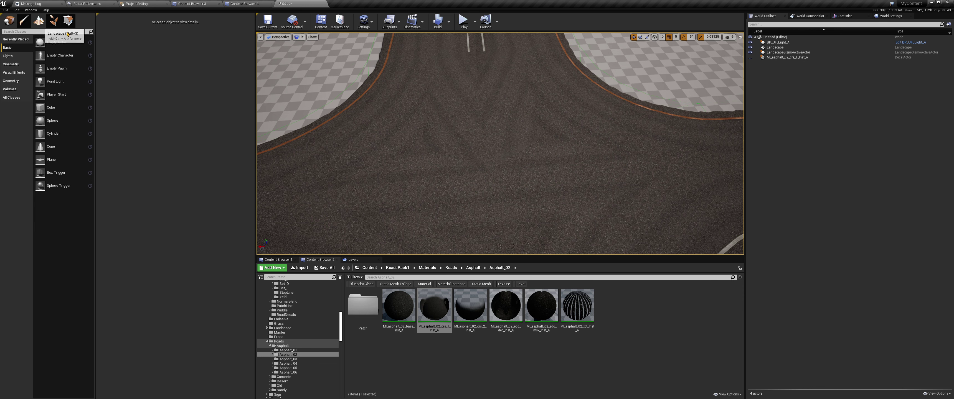
{"action": "left_click", "coordinate": [67, 22]}
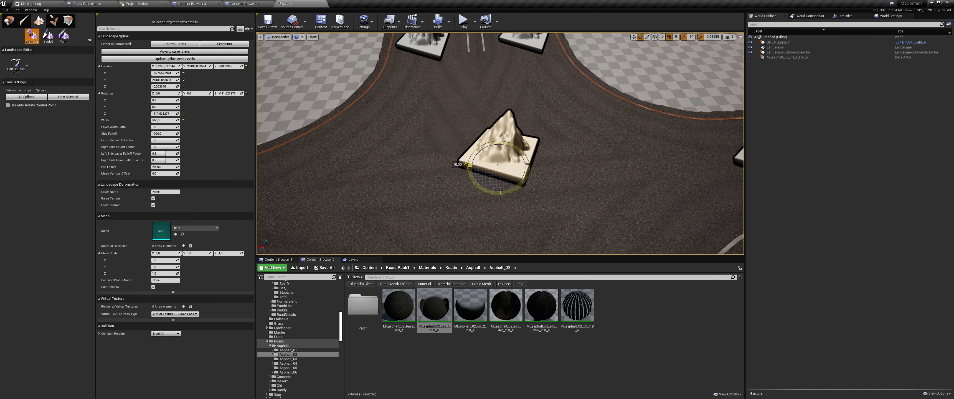
{"action": "left_click", "coordinate": [9, 21]}
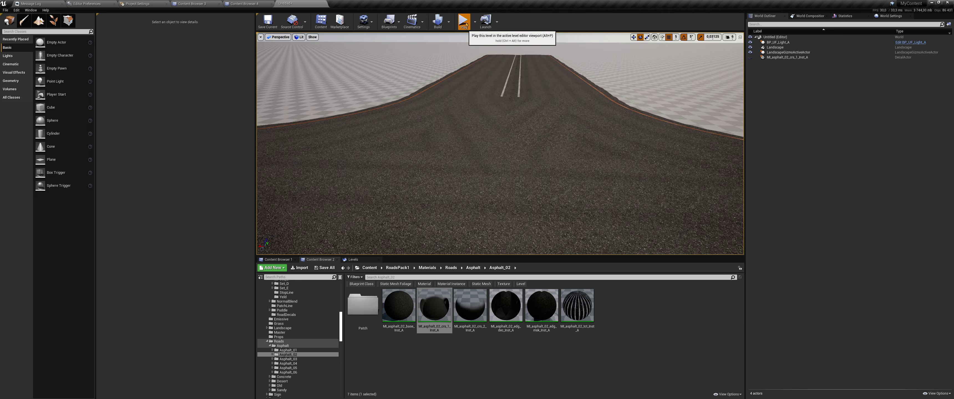
{"action": "left_click", "coordinate": [463, 21]}
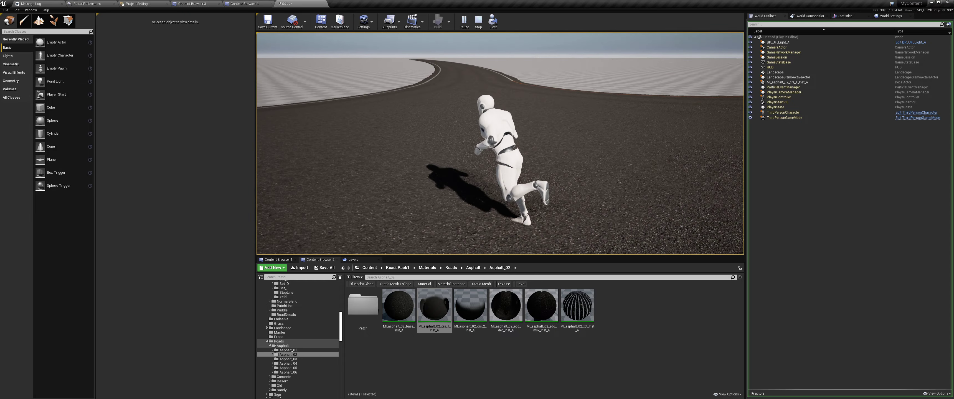
{"action": "key", "text": "Escape"}
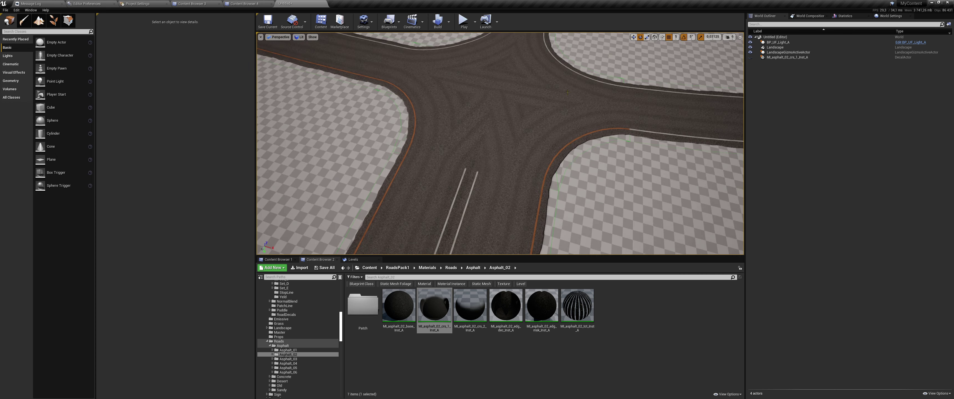
Select the junction's crossing decal in the World Outliner and locate its material asset
{"action": "right_click_drag", "start_coordinate": [720, 65], "coordinate": [647, 124]}
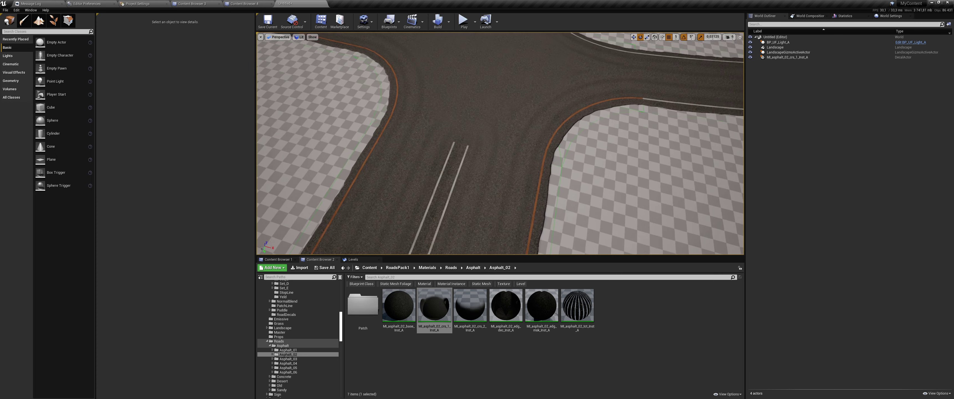
{"action": "left_click", "coordinate": [775, 57]}
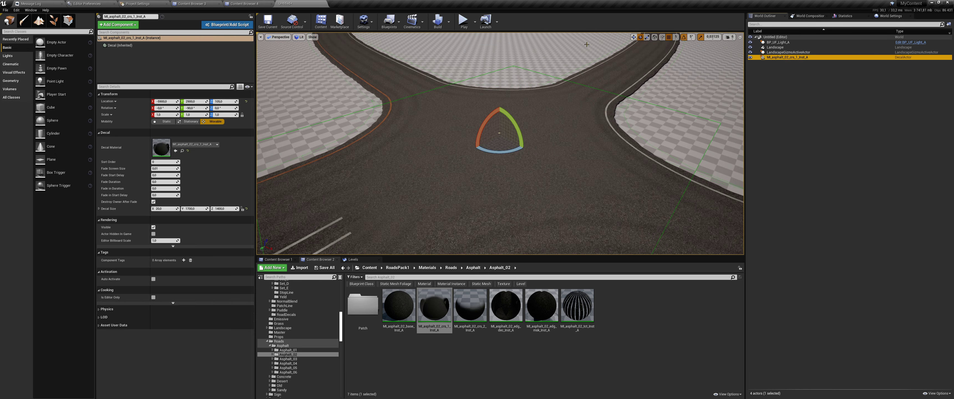
{"action": "left_click", "coordinate": [182, 151]}
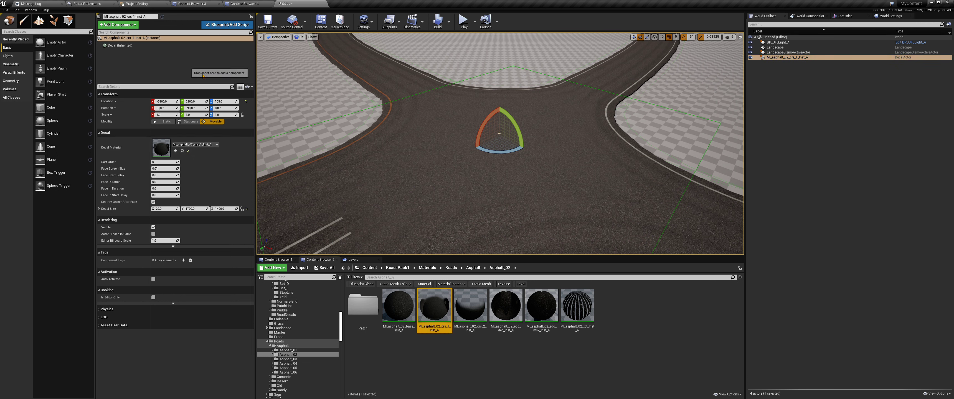
In landscape spline editing, select all connected segments and scroll to Material Overrides
{"action": "left_click", "coordinate": [39, 21]}
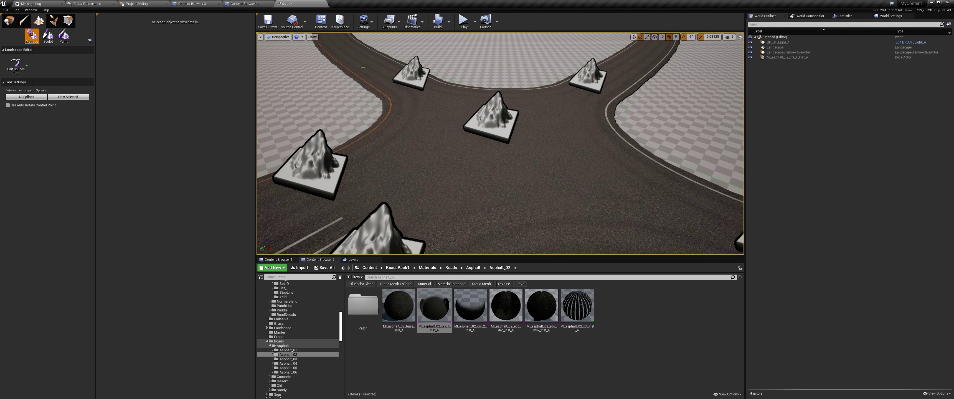
{"action": "left_click", "coordinate": [224, 44]}
{"action": "scroll", "coordinate": [182, 259], "scroll_direction": "down", "scroll_amount": 5}
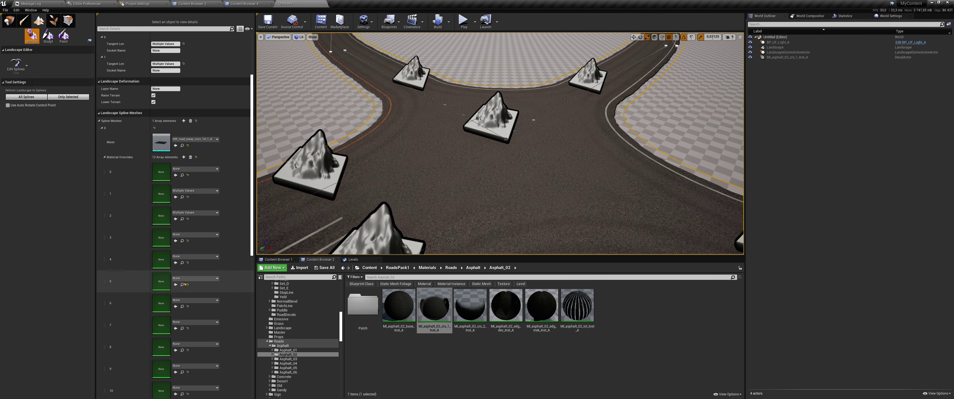
{"action": "scroll", "coordinate": [181, 289], "scroll_direction": "down", "scroll_amount": 3}
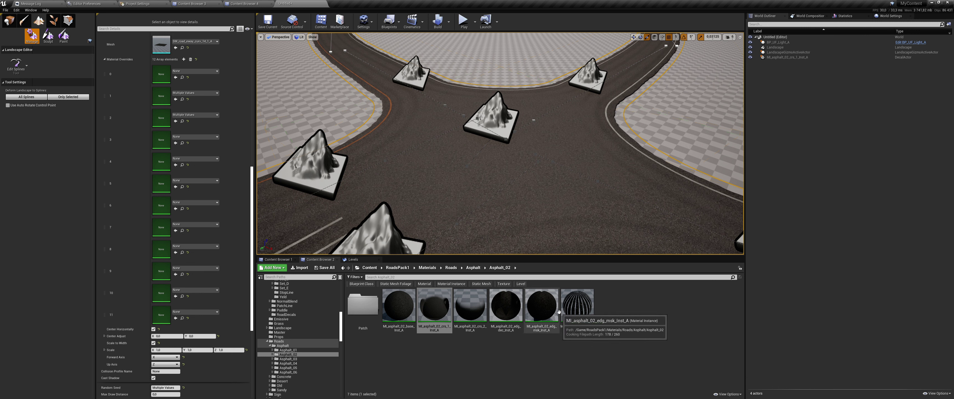
Drag MI_asphalt_02_edg_dec_Inst_A onto Material Overrides elements 10 and 9
{"action": "left_click", "coordinate": [519, 311]}
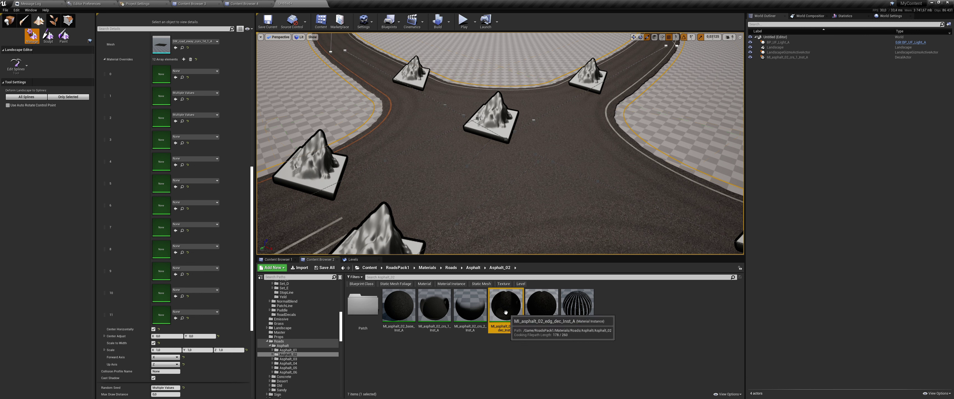
{"action": "left_click", "coordinate": [481, 309]}
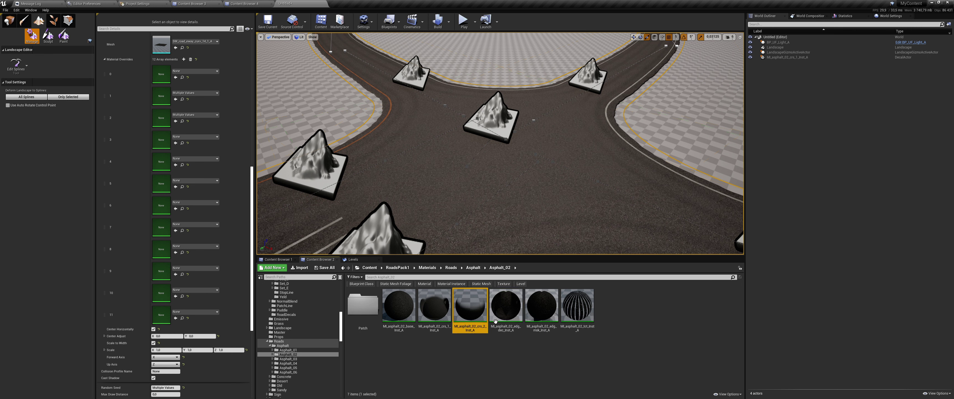
{"action": "left_click", "coordinate": [503, 331]}
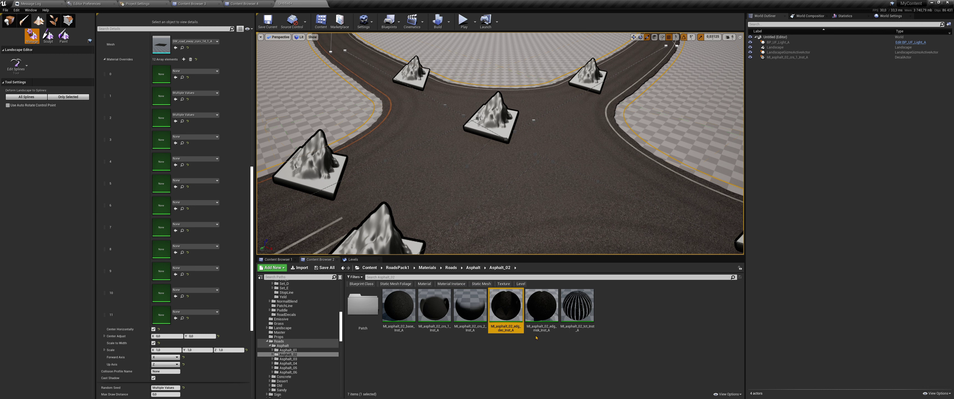
{"action": "left_click_drag", "start_coordinate": [506, 312], "coordinate": [158, 300]}
{"action": "left_click", "coordinate": [175, 297]}
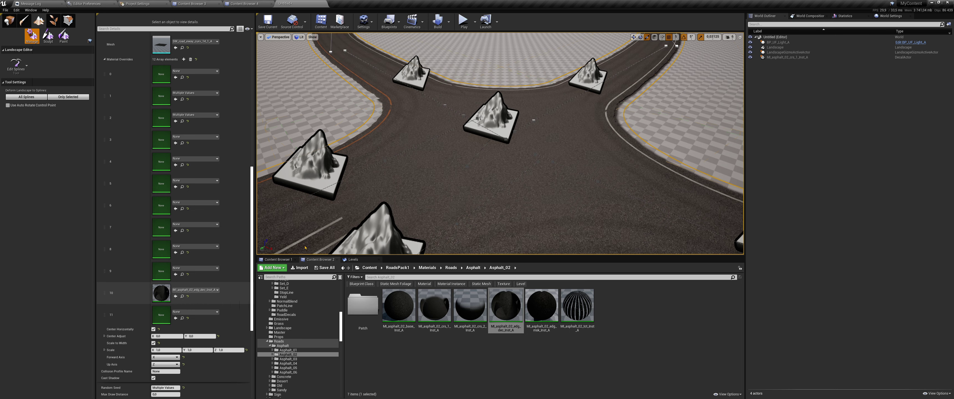
{"action": "mouse_move", "coordinate": [305, 248]}
{"action": "right_mouse_down"}
{"action": "mouse_move", "coordinate": [305, 222]}
{"action": "mouse_move", "coordinate": [333, 207]}
{"action": "right_mouse_up"}
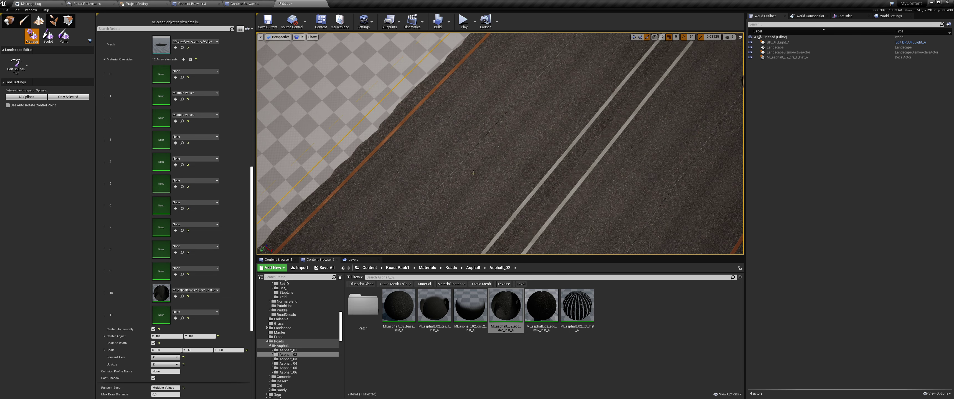
{"action": "left_click", "coordinate": [175, 274]}
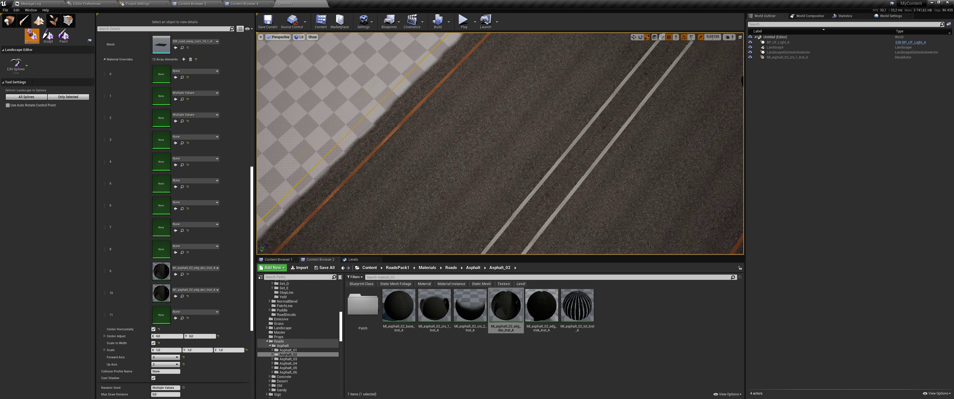
{"action": "mouse_move", "coordinate": [444, 148]}
{"action": "right_mouse_down"}
{"action": "mouse_move", "coordinate": [425, 156]}
{"action": "mouse_move", "coordinate": [426, 140]}
{"action": "right_mouse_up"}
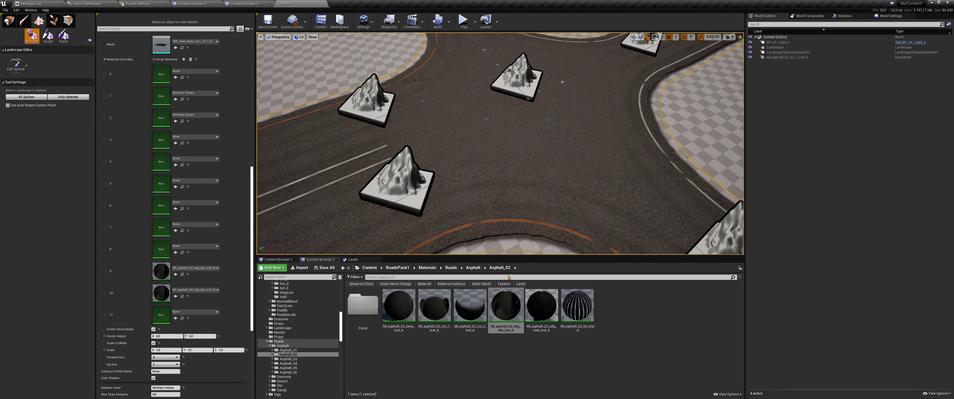
{"action": "left_click", "coordinate": [426, 268]}
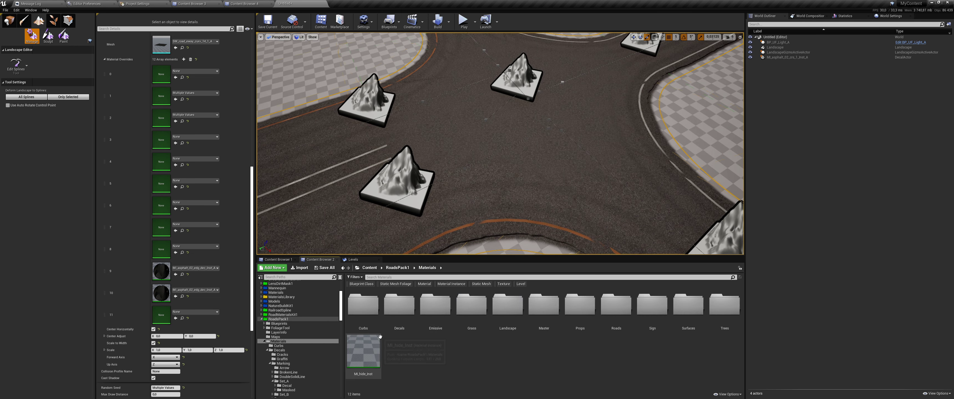
Assign MI_hide_Inst to edge override slots on junction segments, undoing a stray change
{"action": "left_click_drag", "start_coordinate": [363, 352], "coordinate": [477, 166]}
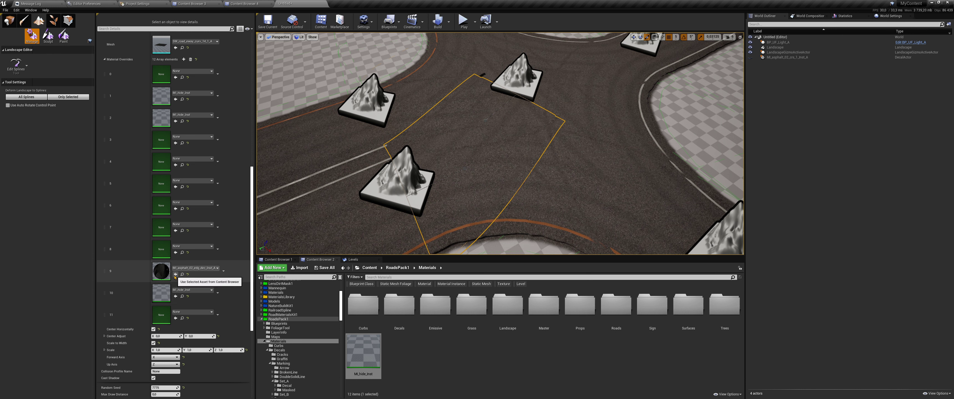
{"action": "left_click", "coordinate": [415, 104]}
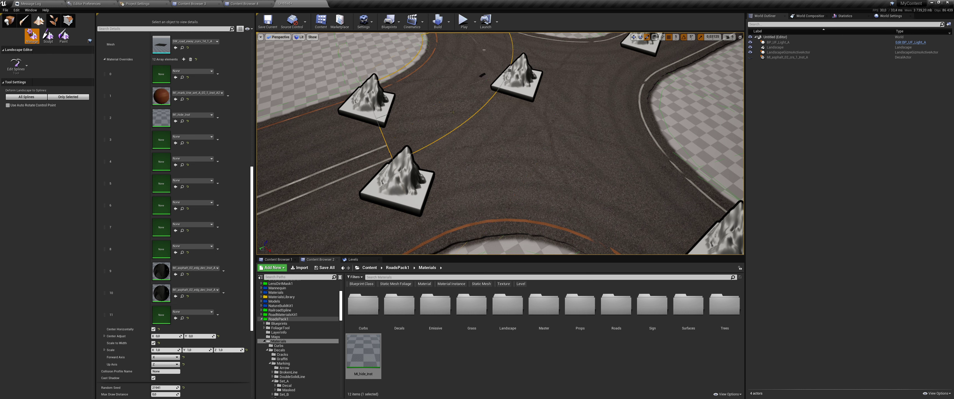
{"action": "left_click", "coordinate": [179, 274]}
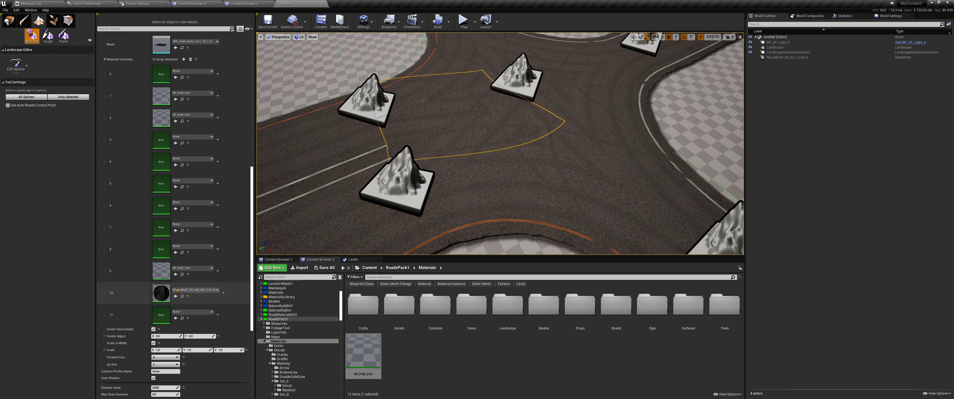
{"action": "left_click_drag", "start_coordinate": [500, 167], "coordinate": [481, 193]}
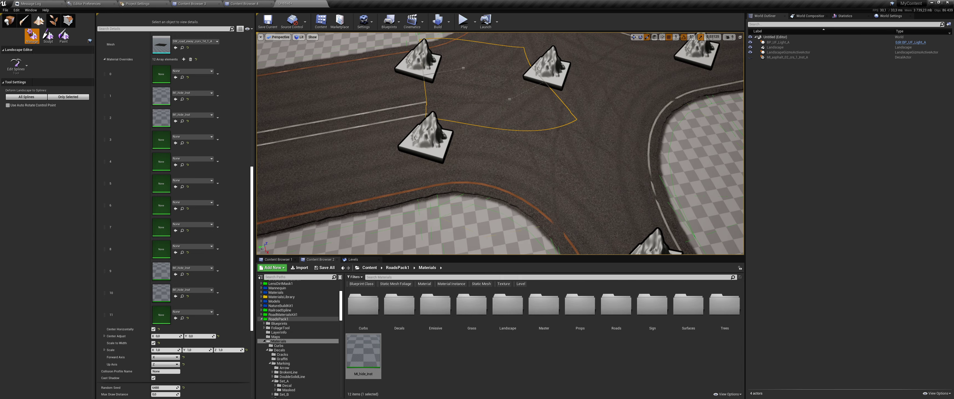
{"action": "left_click", "coordinate": [556, 159]}
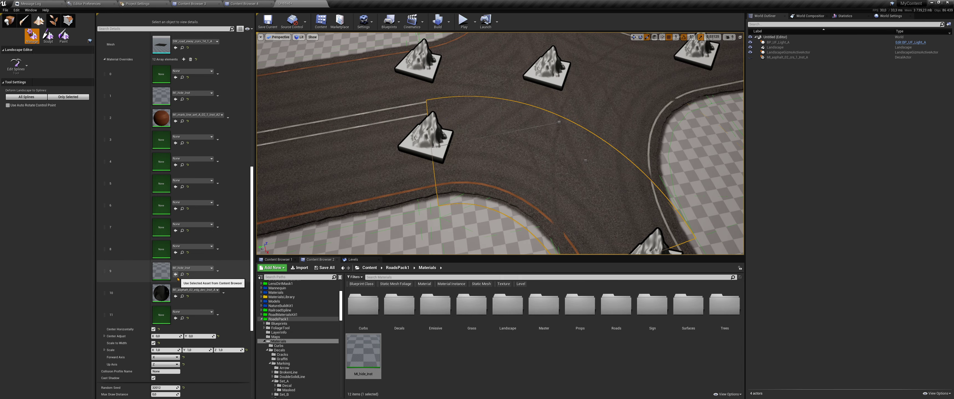
{"action": "key", "text": "ctrl+z"}
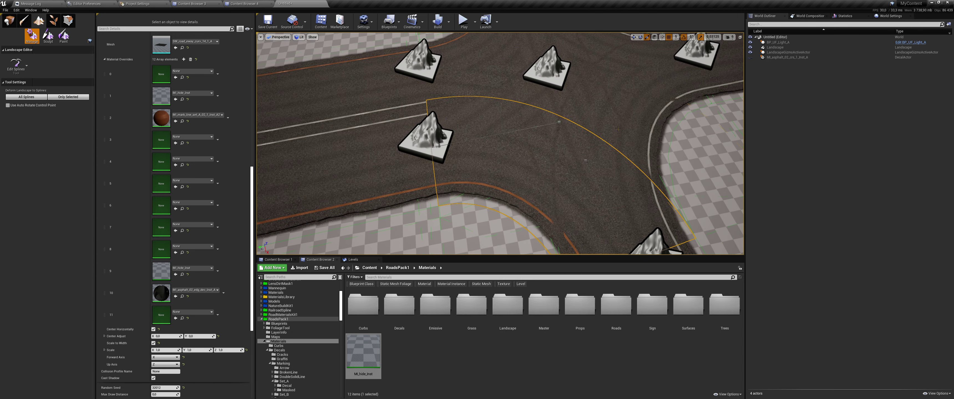
{"action": "key", "text": "ctrl+z"}
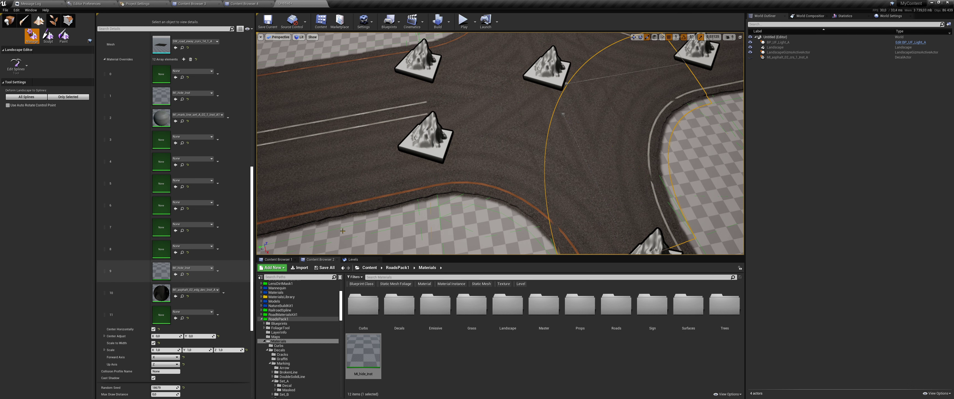
Frame a junction segment, undo two override edits, and select the curved segment
{"action": "left_click", "coordinate": [521, 118]}
{"action": "key", "text": "f"}
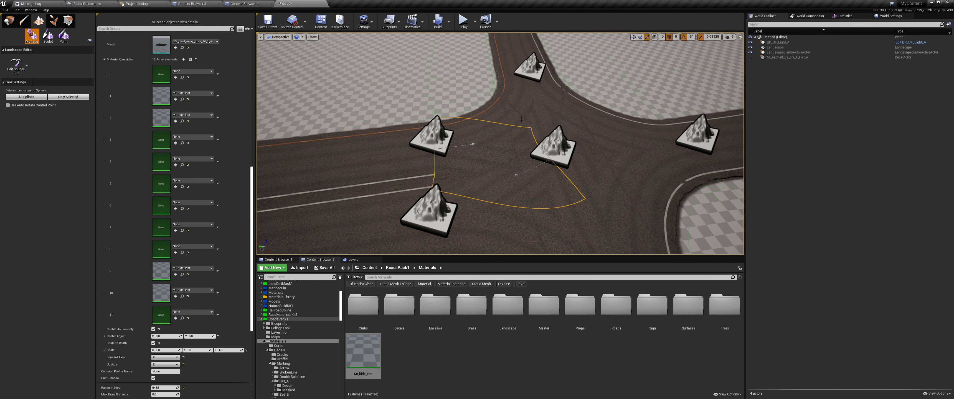
{"action": "key", "text": "ctrl+z"}
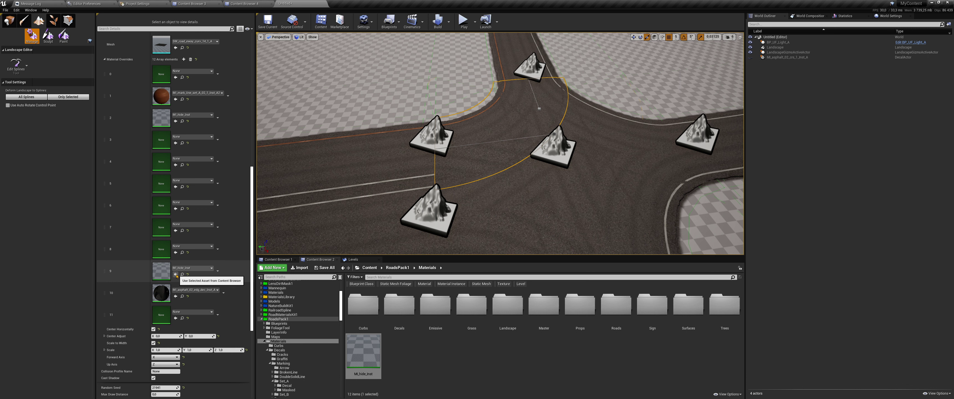
{"action": "key", "text": "ctrl+z"}
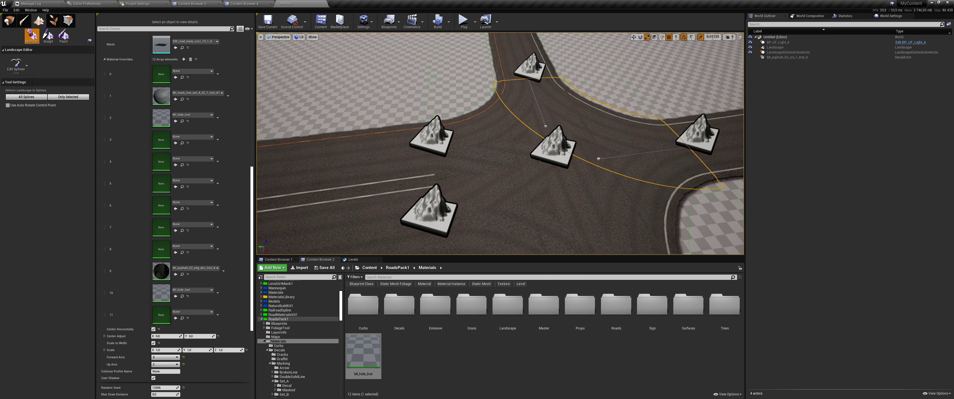
{"action": "left_click", "coordinate": [541, 195]}
{"action": "left_click", "coordinate": [540, 192]}
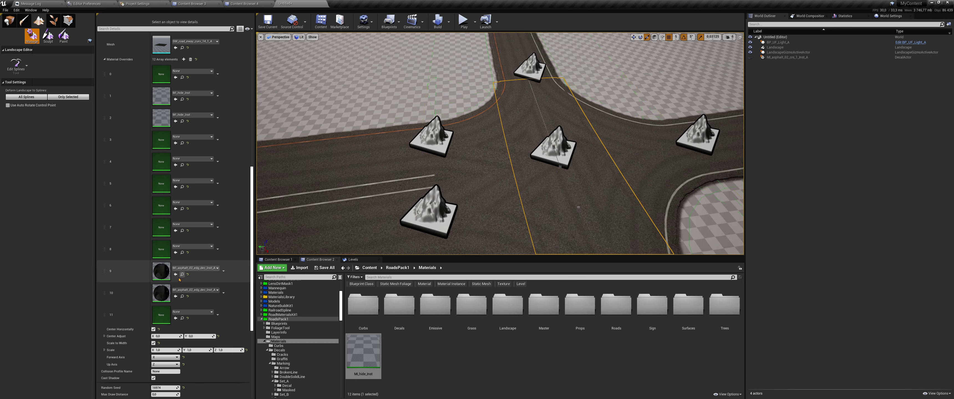
{"action": "right_click_drag", "start_coordinate": [500, 148], "coordinate": [518, 144]}
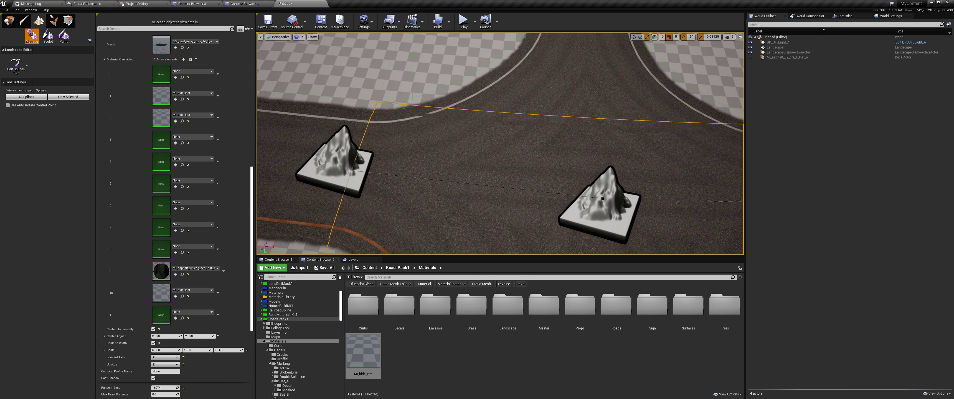
{"action": "left_click", "coordinate": [593, 136]}
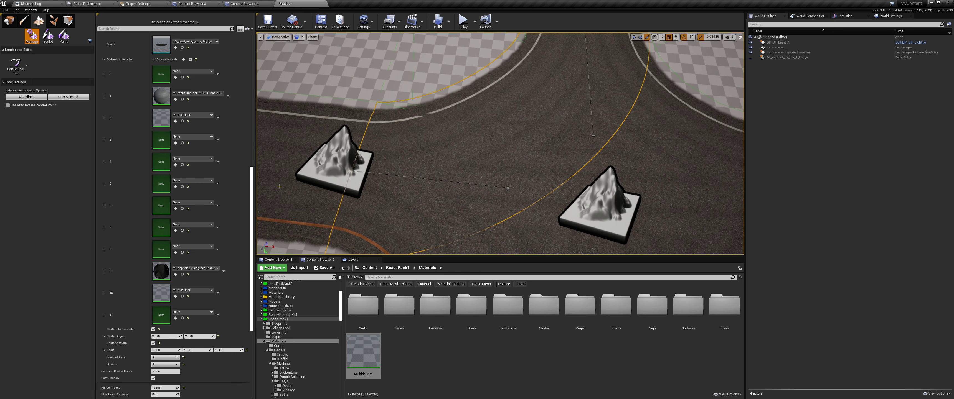
Check the material overrides on the remaining junction segments and frame one with F
{"action": "left_click", "coordinate": [404, 177]}
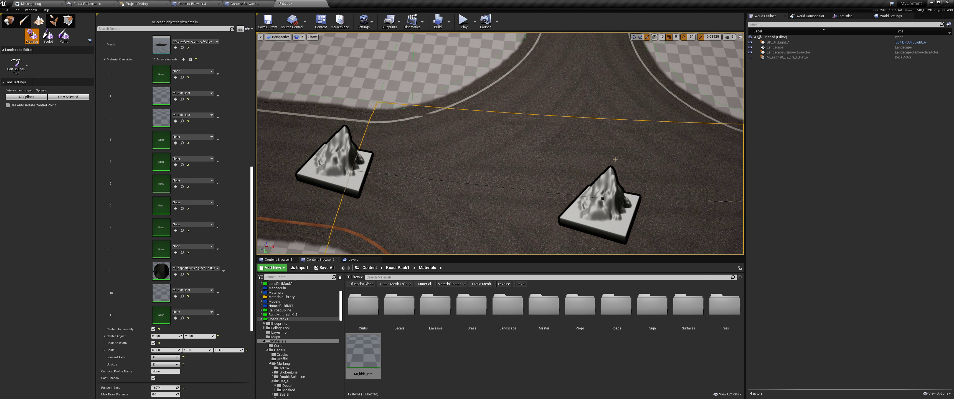
{"action": "left_click", "coordinate": [176, 275]}
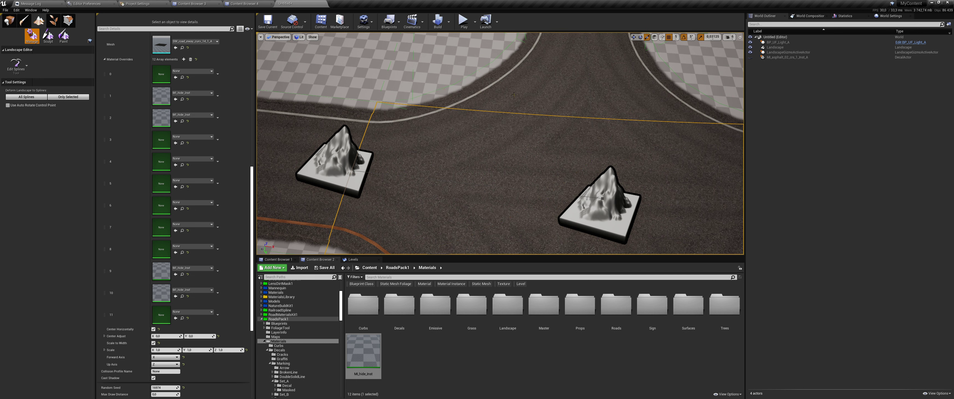
{"action": "left_click", "coordinate": [547, 173]}
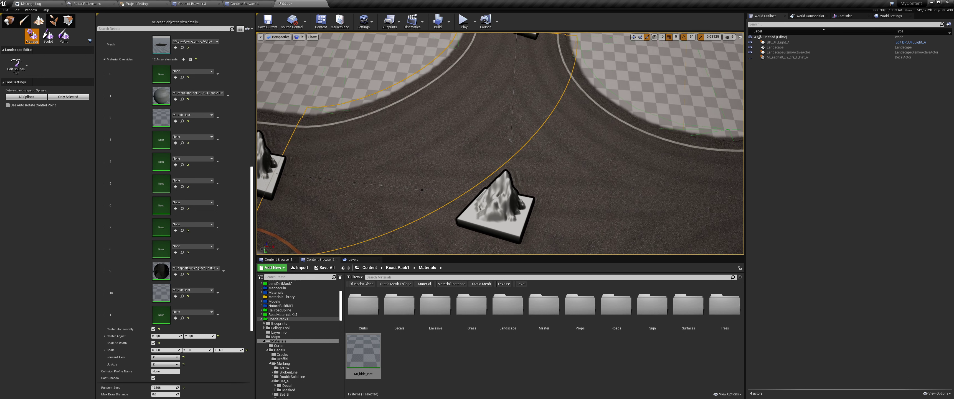
{"action": "left_click", "coordinate": [555, 138]}
{"action": "left_click", "coordinate": [565, 165]}
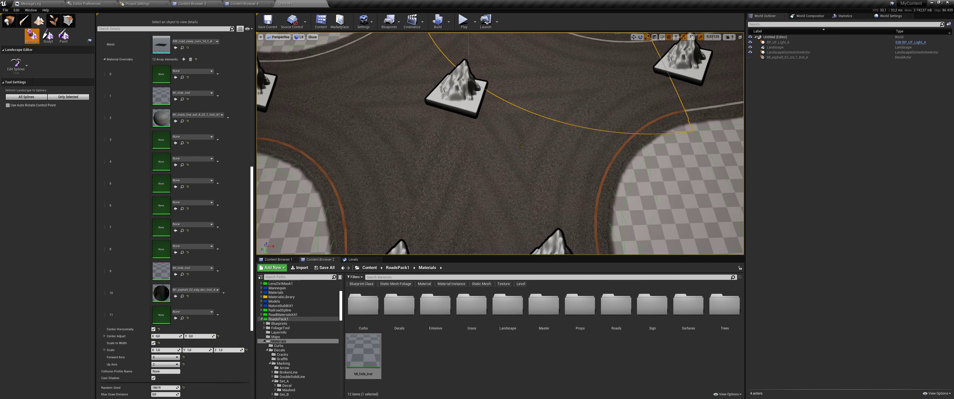
{"action": "left_click", "coordinate": [348, 171]}
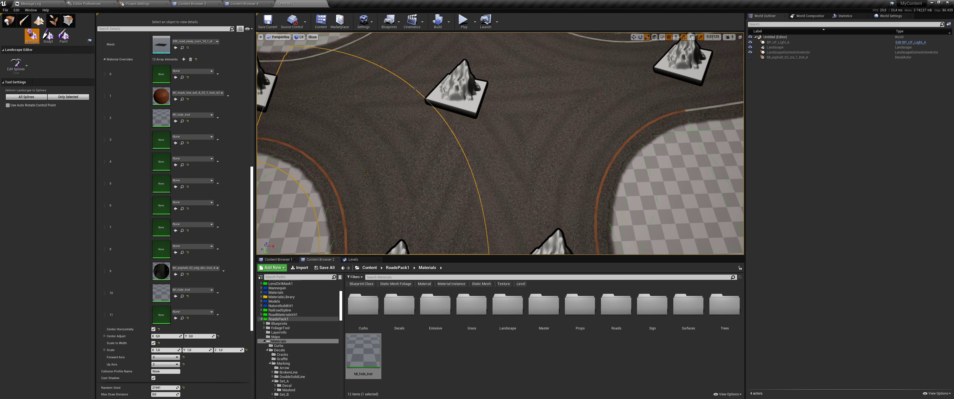
{"action": "key", "text": "f"}
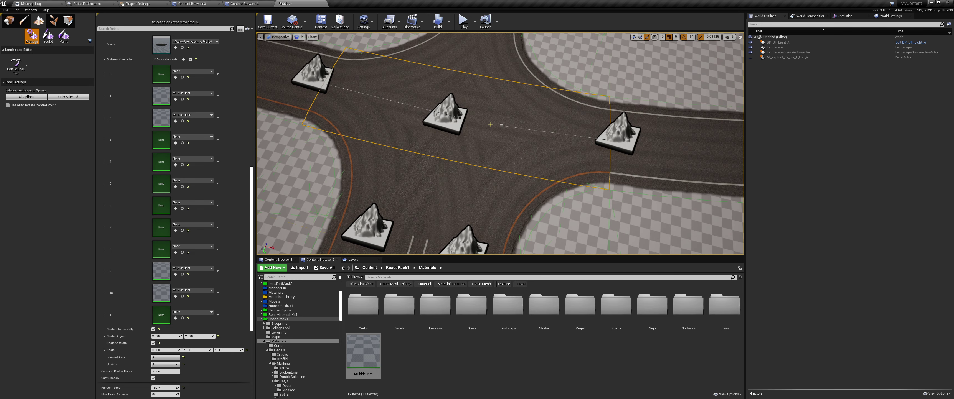
Fly down to a road edge, toggle Place mode and back, and select the edge decal
{"action": "right_click_drag", "start_coordinate": [497, 163], "coordinate": [497, 163]}
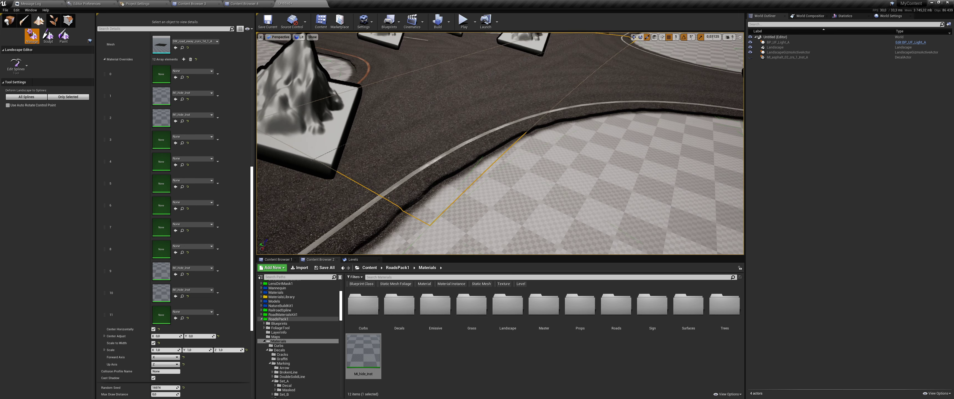
{"action": "left_click", "coordinate": [10, 21]}
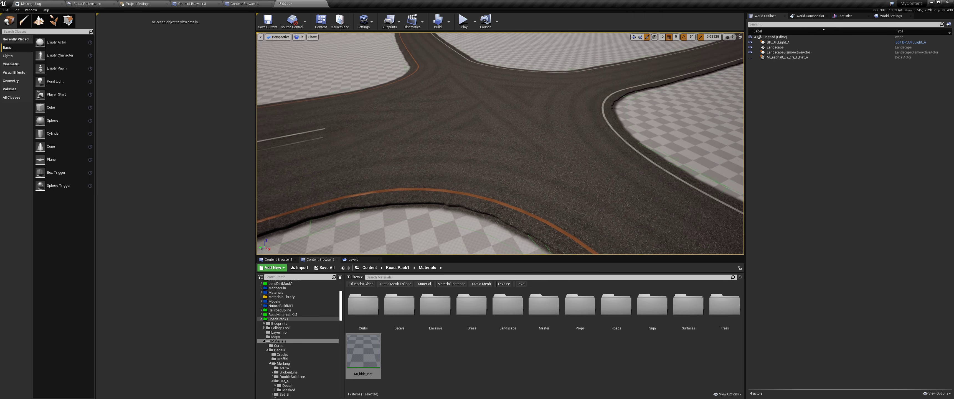
{"action": "left_click", "coordinate": [40, 23]}
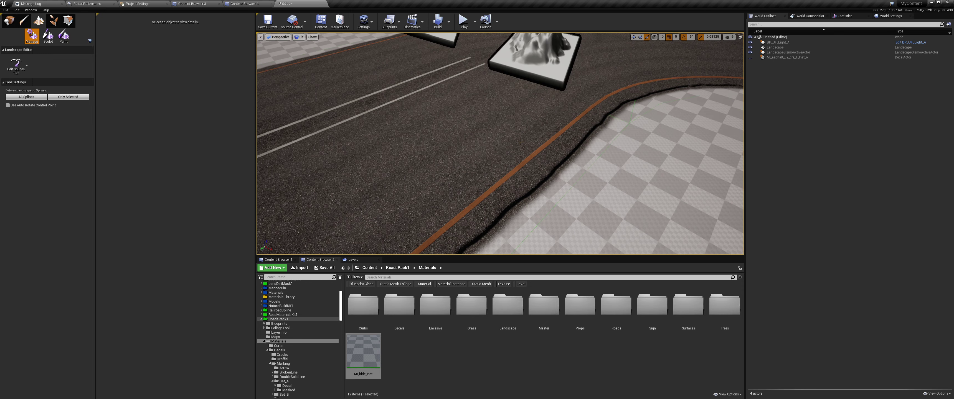
{"action": "left_click", "coordinate": [523, 149]}
Open the edge decal's material instance and locate its current opacity mask texture among the assets
{"action": "double_click", "coordinate": [161, 272]}
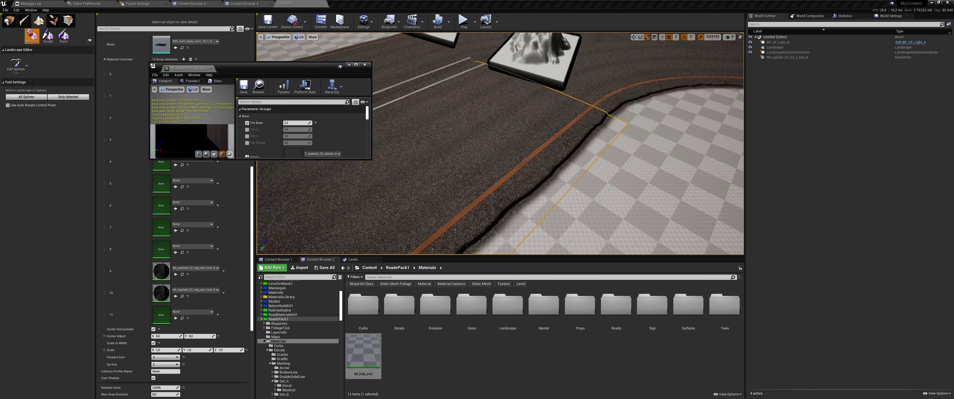
{"action": "left_click_drag", "start_coordinate": [370, 159], "coordinate": [340, 350]}
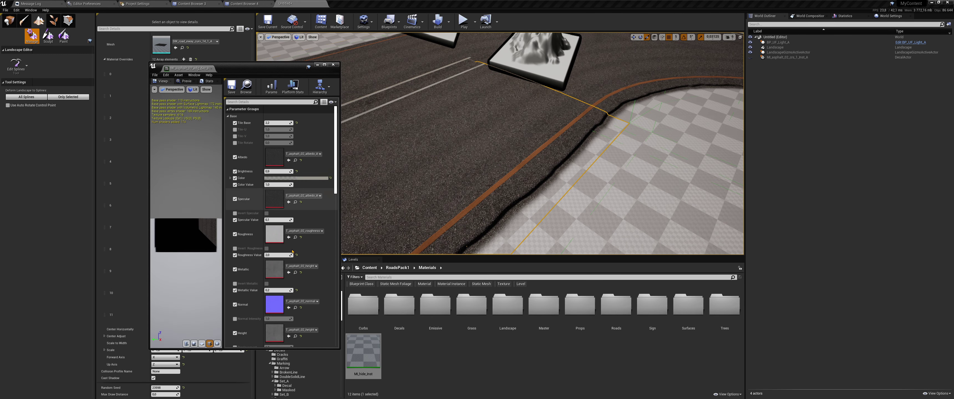
{"action": "scroll", "coordinate": [289, 281], "scroll_direction": "down", "scroll_amount": 3}
{"action": "scroll", "coordinate": [290, 281], "scroll_direction": "down", "scroll_amount": 2}
{"action": "scroll", "coordinate": [290, 280], "scroll_direction": "down", "scroll_amount": 2}
{"action": "scroll", "coordinate": [291, 279], "scroll_direction": "down", "scroll_amount": 2}
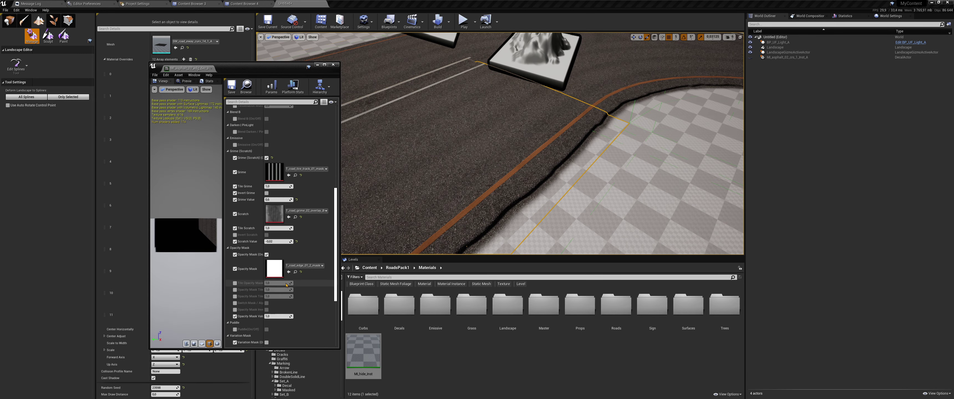
{"action": "left_click", "coordinate": [295, 273]}
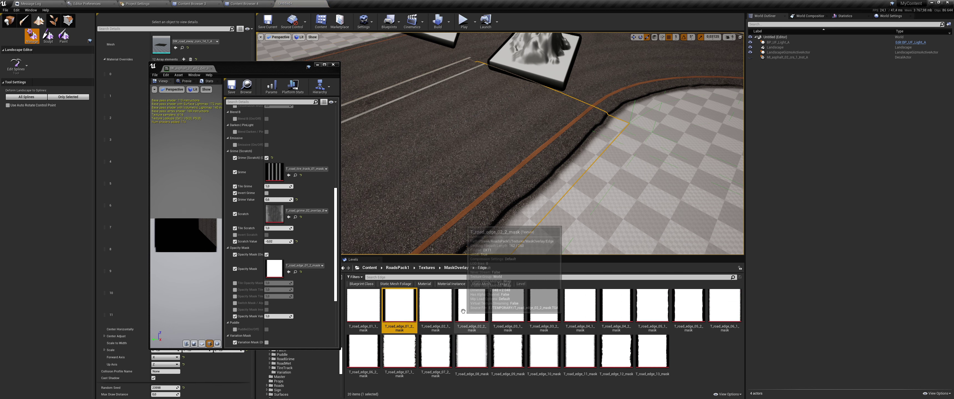
Try T_road_edge_02_1, 02_2, 01_2 and 05_2 masks in turn as the Opacity Mask
{"action": "left_click", "coordinate": [288, 272]}
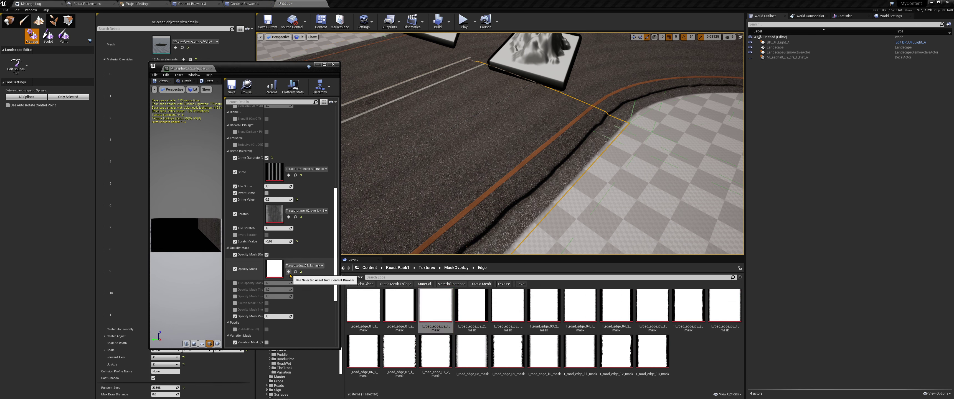
{"action": "left_click", "coordinate": [483, 321]}
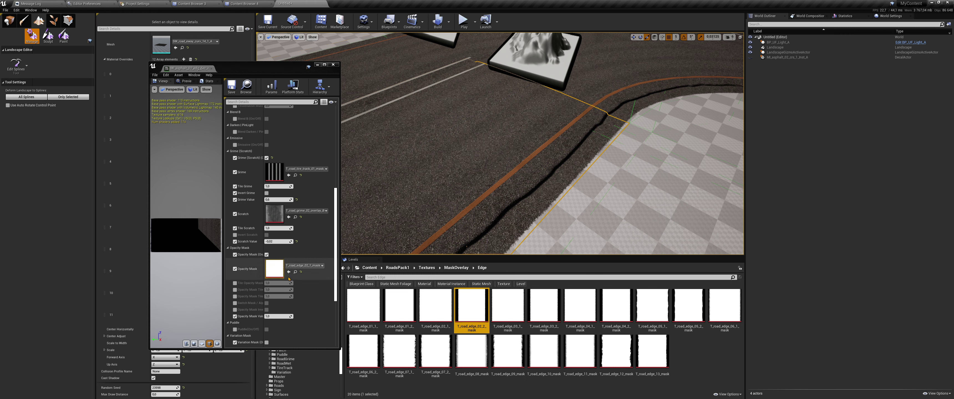
{"action": "left_click", "coordinate": [288, 272]}
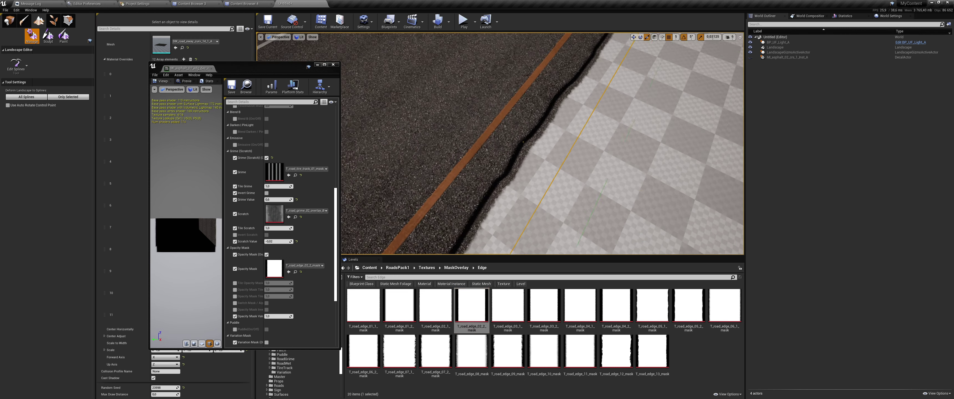
{"action": "left_click", "coordinate": [399, 305]}
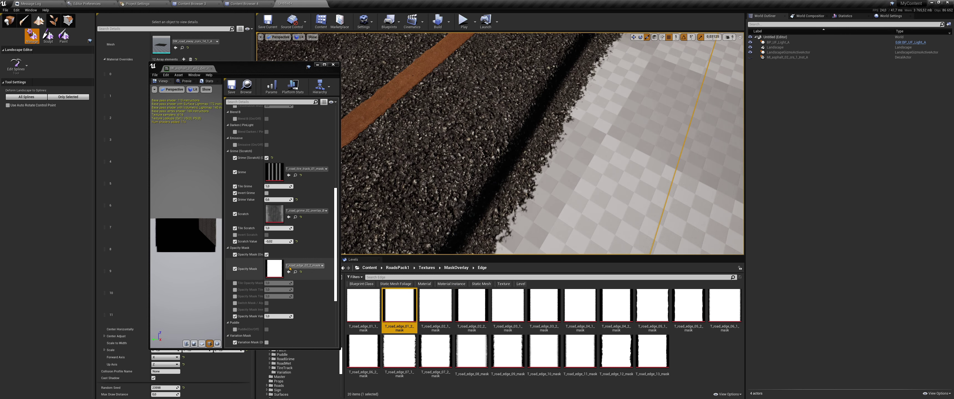
{"action": "left_click", "coordinate": [288, 272]}
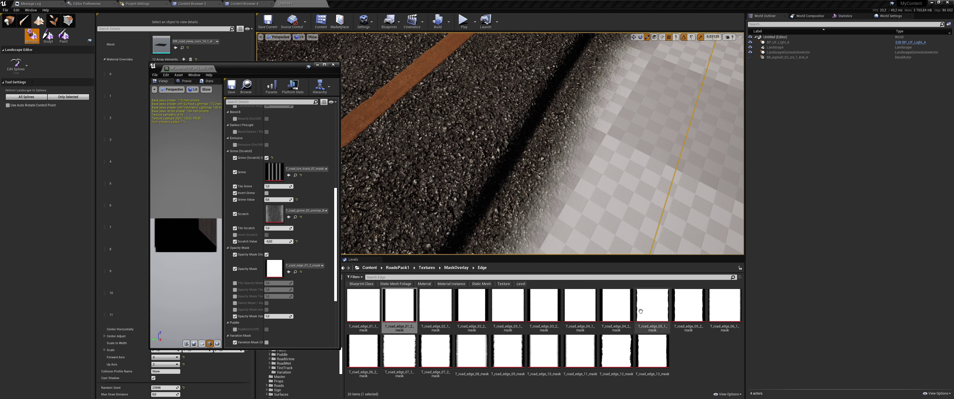
{"action": "left_click", "coordinate": [652, 307]}
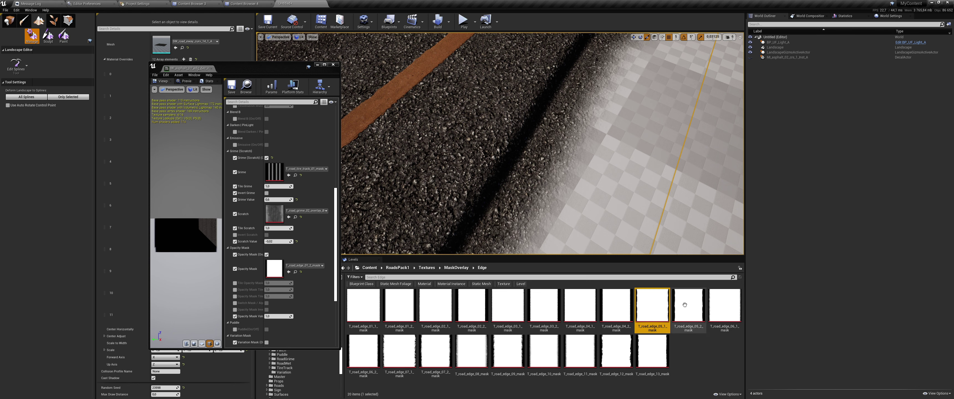
{"action": "key", "text": "Right"}
{"action": "left_click", "coordinate": [289, 272]}
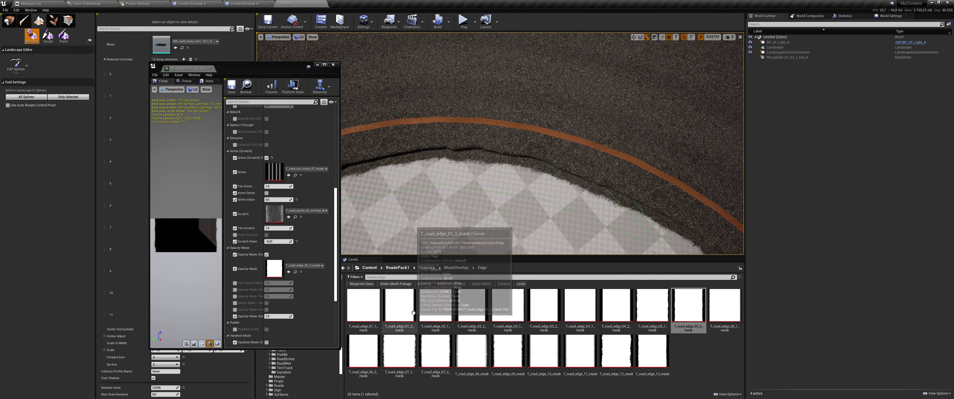
Settle on T_road_edge_01_2_mask as the Opacity Mask and close the material instance editor
{"action": "left_click", "coordinate": [399, 306]}
{"action": "left_click", "coordinate": [289, 272]}
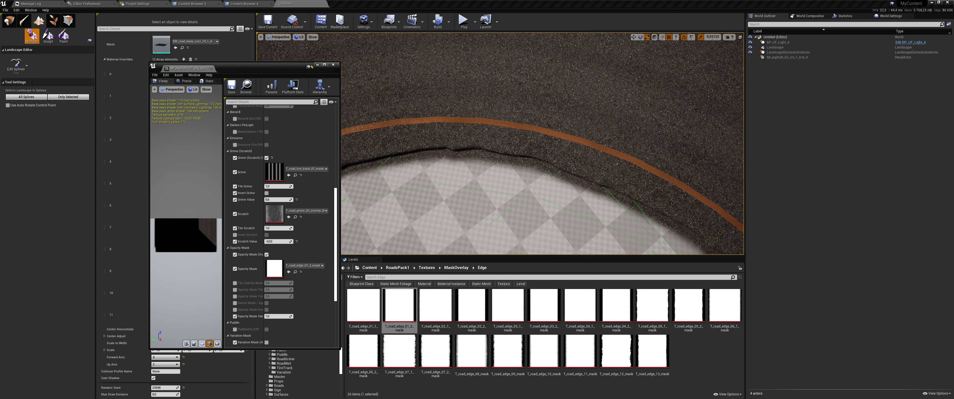
{"action": "left_click", "coordinate": [332, 65]}
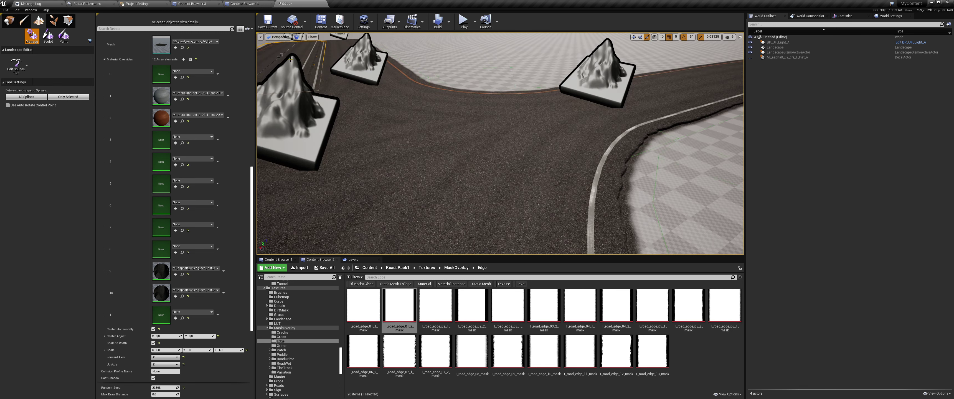
Leave landscape spline editing and display the junction in Wireframe view
{"action": "key", "text": "shift+1"}
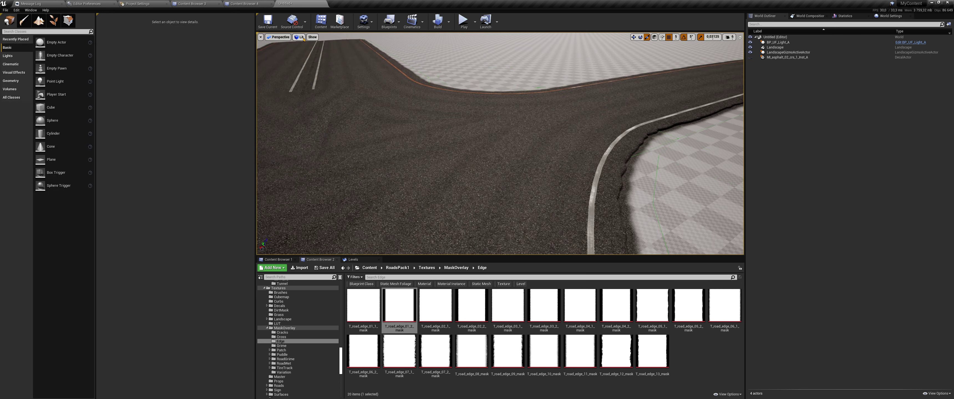
{"action": "left_click", "coordinate": [300, 37]}
{"action": "left_click", "coordinate": [315, 58]}
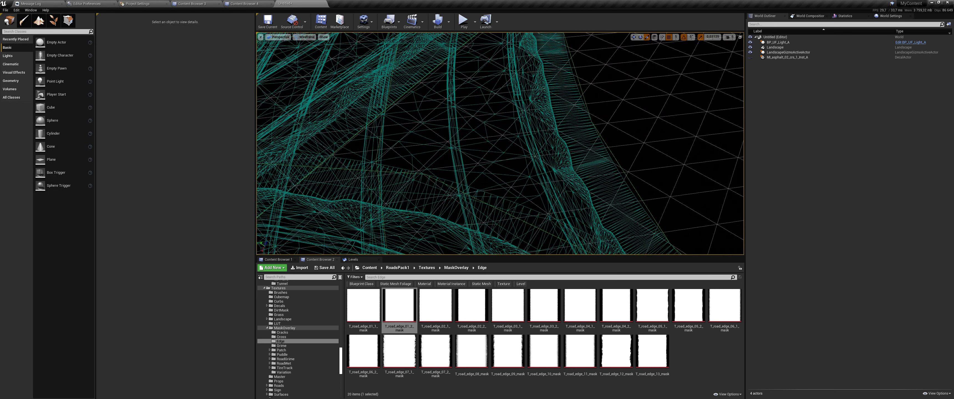
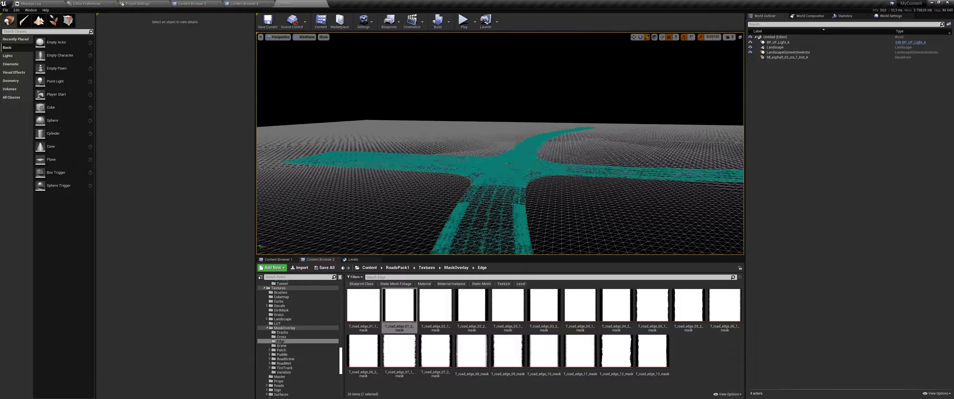
Switch the viewport from Wireframe to Lit and frame the whole intersection from above
{"action": "left_click", "coordinate": [301, 37]}
{"action": "left_click", "coordinate": [309, 46]}
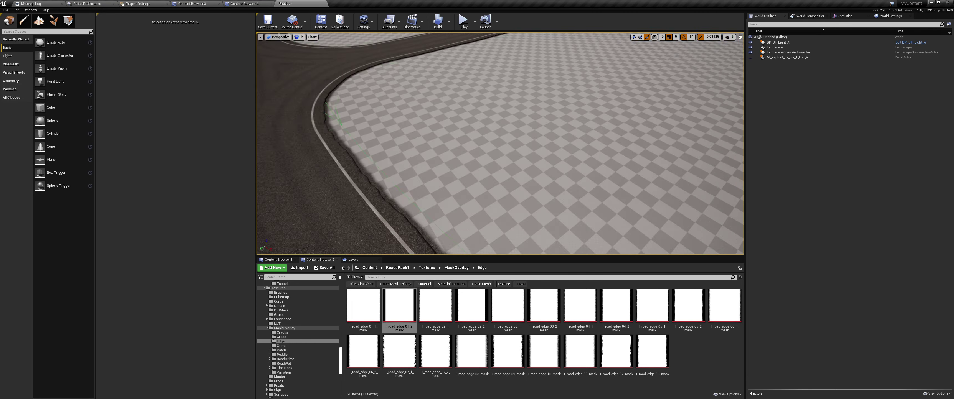
{"action": "right_click_drag", "start_coordinate": [500, 144], "coordinate": [499, 144]}
In Landscape mode, try MI_mark_line_set_A_04_1_Inst_A1 on a road segment's slot 4, then undo it
{"action": "left_click", "coordinate": [41, 21]}
{"action": "left_click", "coordinate": [363, 138]}
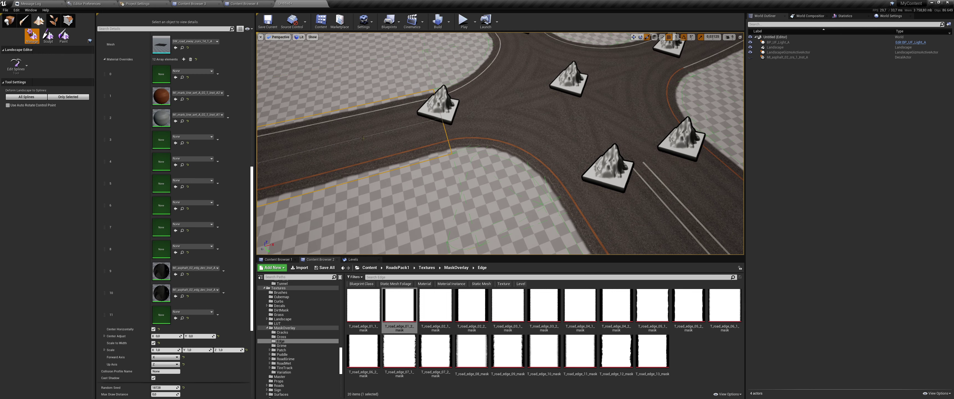
{"action": "left_click", "coordinate": [182, 121]}
{"action": "scroll", "coordinate": [483, 292], "scroll_direction": "down", "scroll_amount": 1}
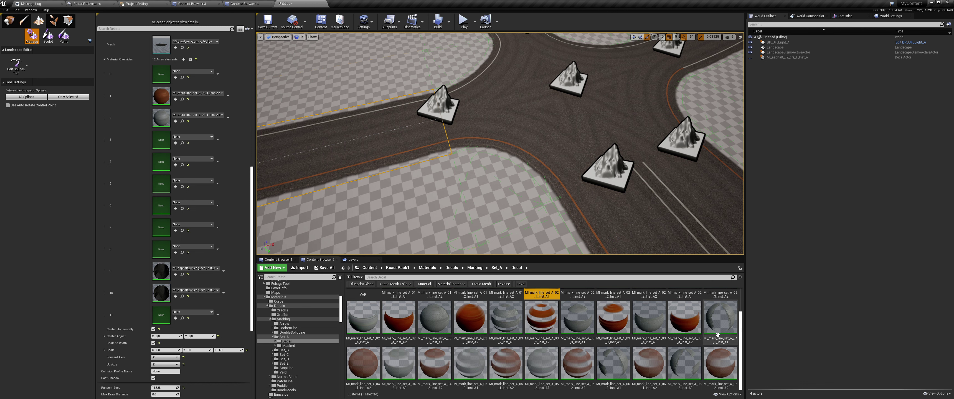
{"action": "left_click", "coordinate": [718, 320]}
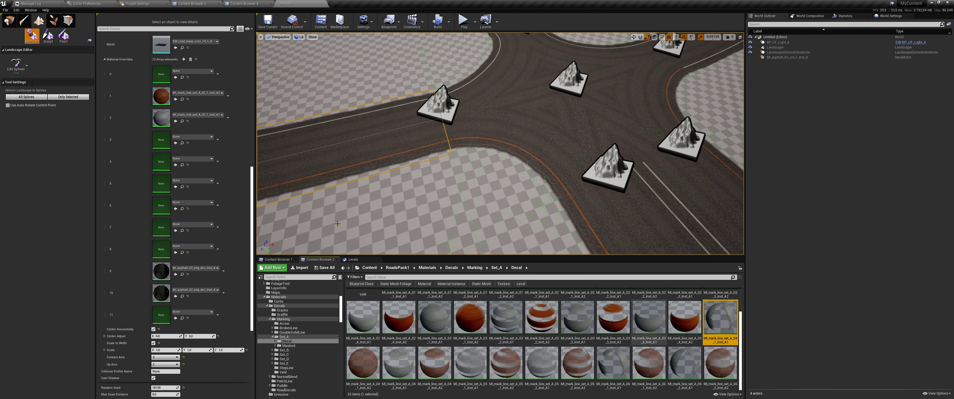
{"action": "left_click", "coordinate": [176, 164]}
{"action": "right_click_drag", "start_coordinate": [514, 168], "coordinate": [514, 168]}
{"action": "key", "text": "ctrl+z"}
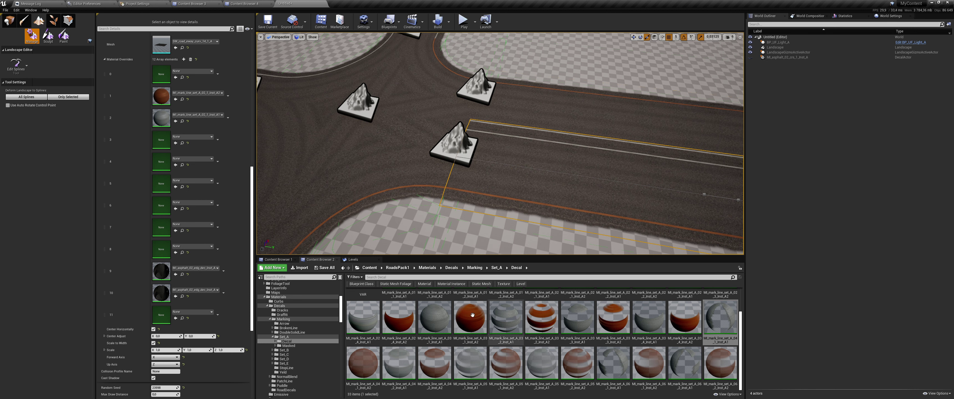
Assign MI_mark_line_set_A_03_1_Inst_A1 to Material Override slot 4 of another road segment
{"action": "left_click", "coordinate": [434, 317]}
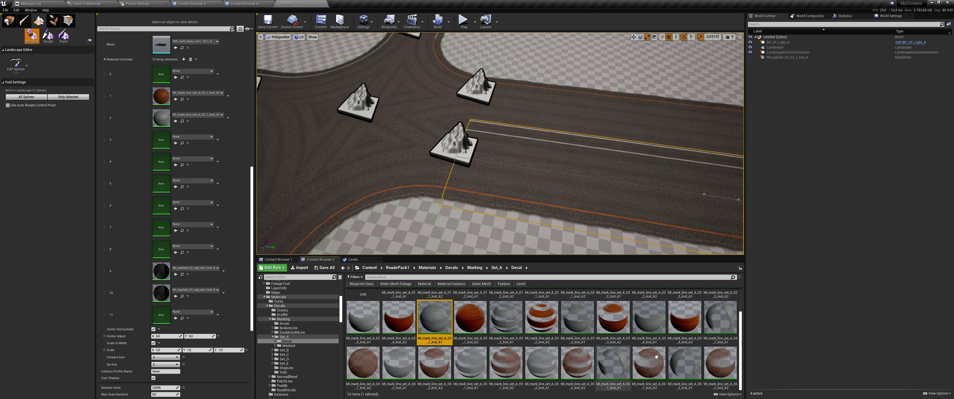
{"action": "scroll", "coordinate": [424, 363], "scroll_direction": "up", "scroll_amount": 1}
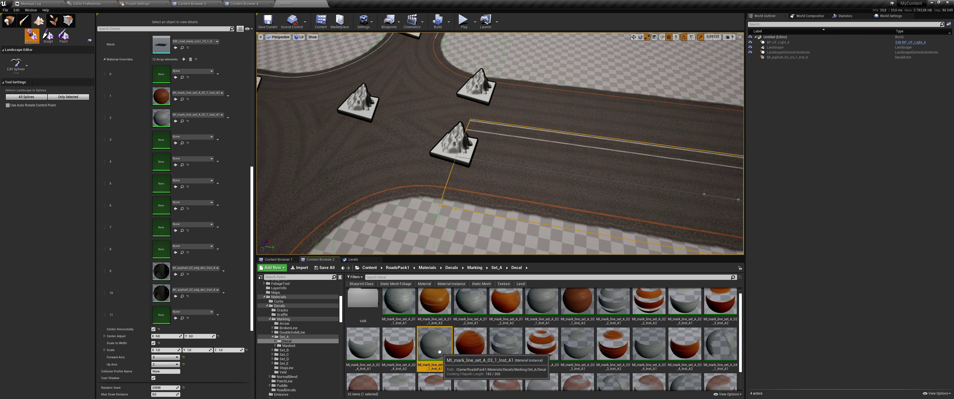
{"action": "mouse_move", "coordinate": [424, 363]}
{"action": "left_mouse_down"}
{"action": "mouse_move", "coordinate": [168, 204]}
{"action": "mouse_move", "coordinate": [162, 162]}
{"action": "left_mouse_up"}
{"action": "left_click", "coordinate": [573, 116]}
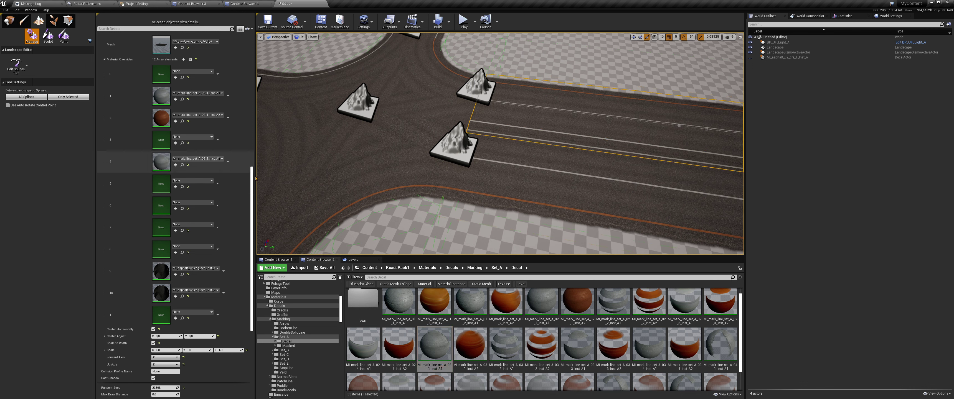
{"action": "right_click_drag", "start_coordinate": [391, 170], "coordinate": [391, 170]}
{"action": "left_click", "coordinate": [391, 170]}
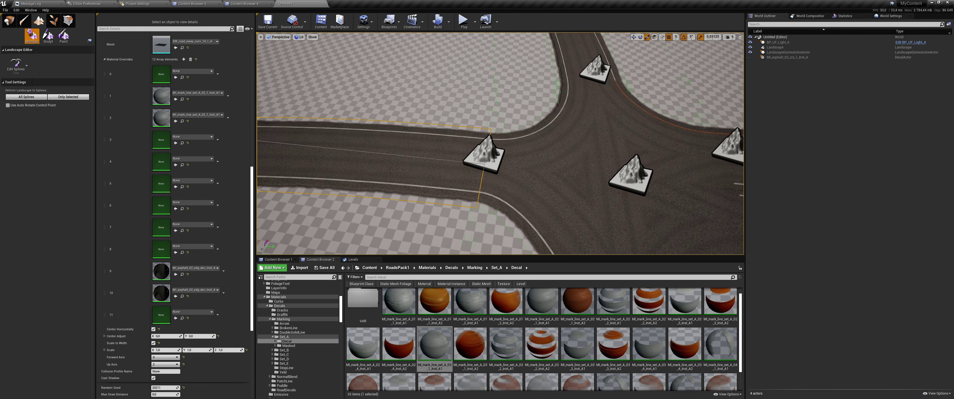
{"action": "left_click", "coordinate": [176, 164]}
Select a further road segment, undo the last material edit, and return to Place mode
{"action": "right_click_drag", "start_coordinate": [500, 145], "coordinate": [500, 145]}
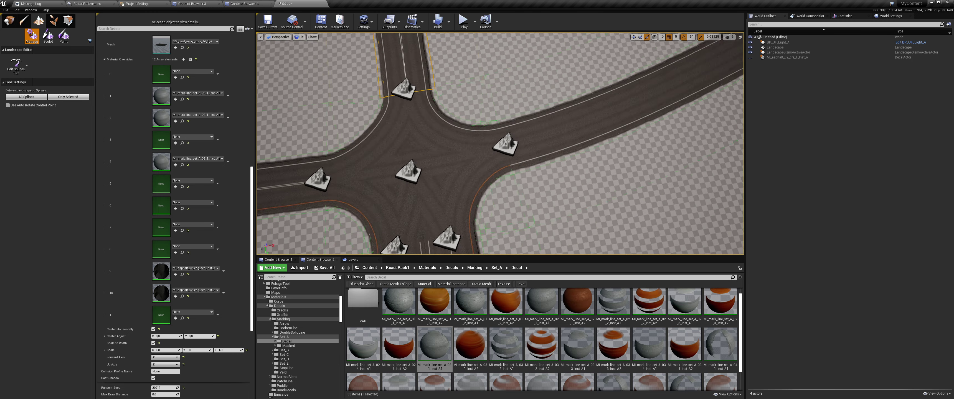
{"action": "left_click", "coordinate": [500, 144]}
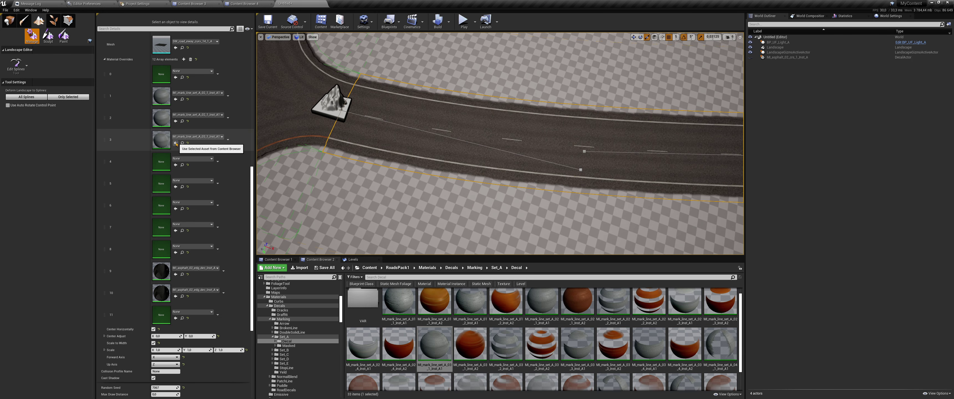
{"action": "key", "text": "ctrl+z"}
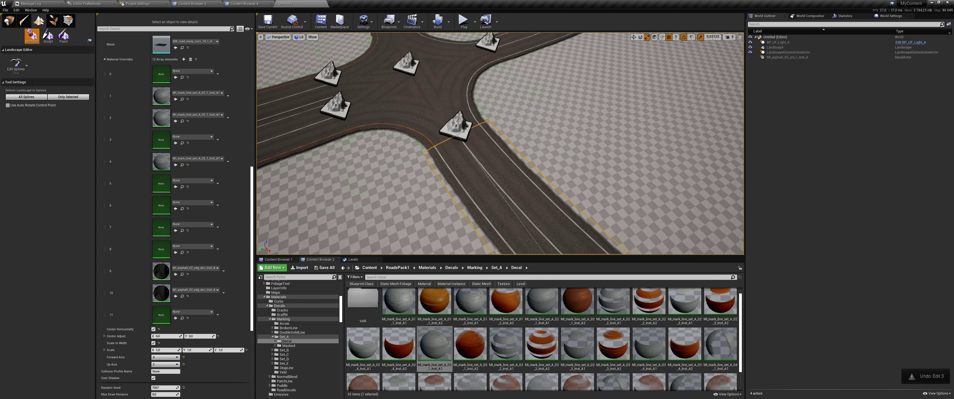
{"action": "right_click_drag", "start_coordinate": [500, 144], "coordinate": [500, 145]}
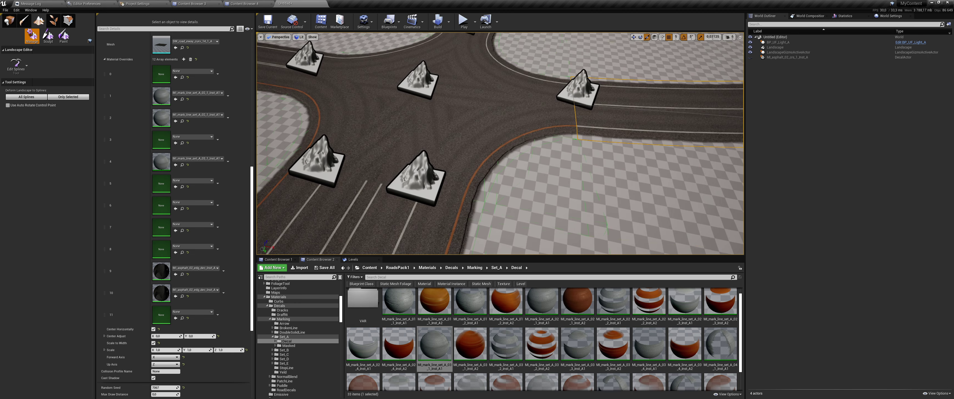
{"action": "left_click", "coordinate": [8, 21]}
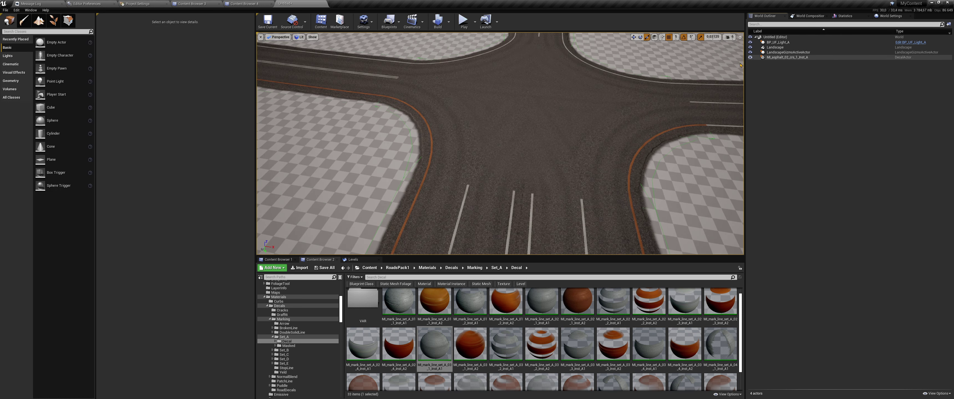
Apply MI_crack_cross_00_Inst_A from Materials/Decals/NormalBlend/CrackCross to the selected asphalt decal
{"action": "right_click_drag", "start_coordinate": [500, 145], "coordinate": [500, 145]}
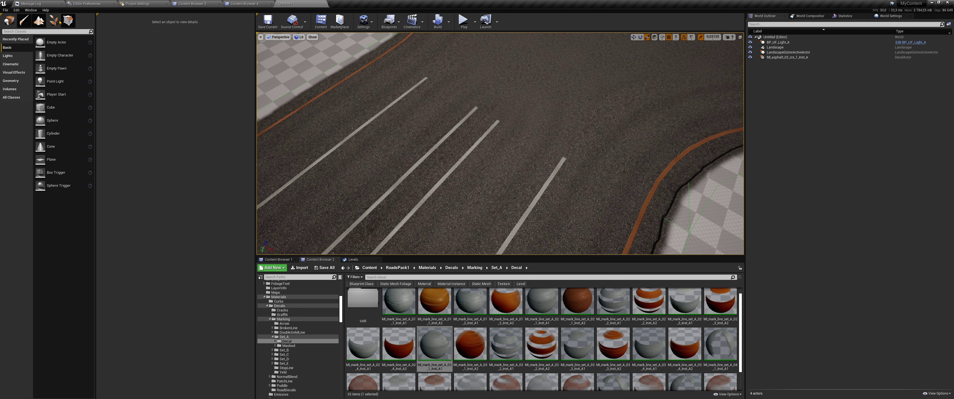
{"action": "left_click", "coordinate": [496, 112]}
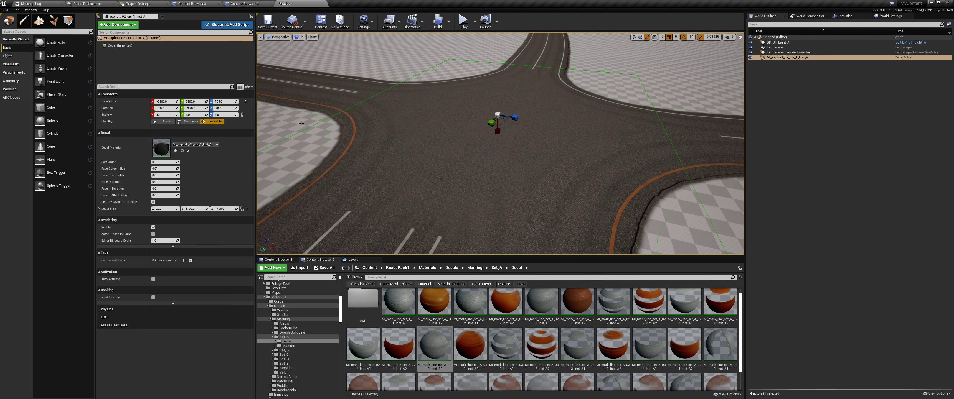
{"action": "left_click", "coordinate": [422, 268]}
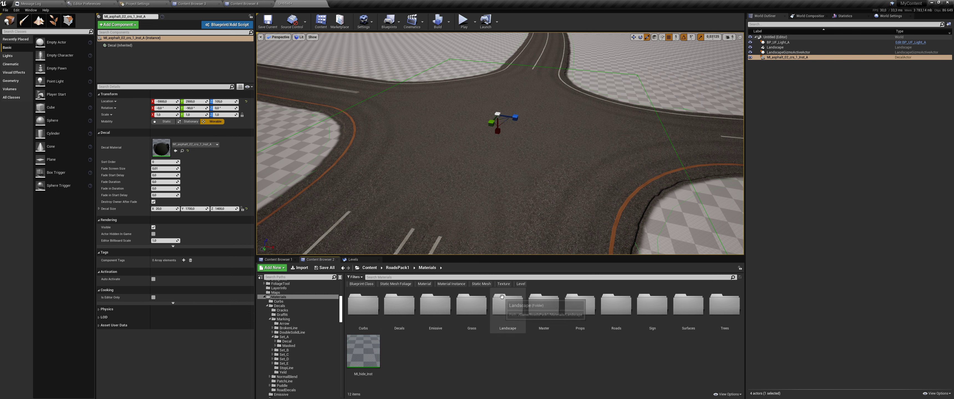
{"action": "double_click", "coordinate": [398, 304]}
{"action": "double_click", "coordinate": [469, 299]}
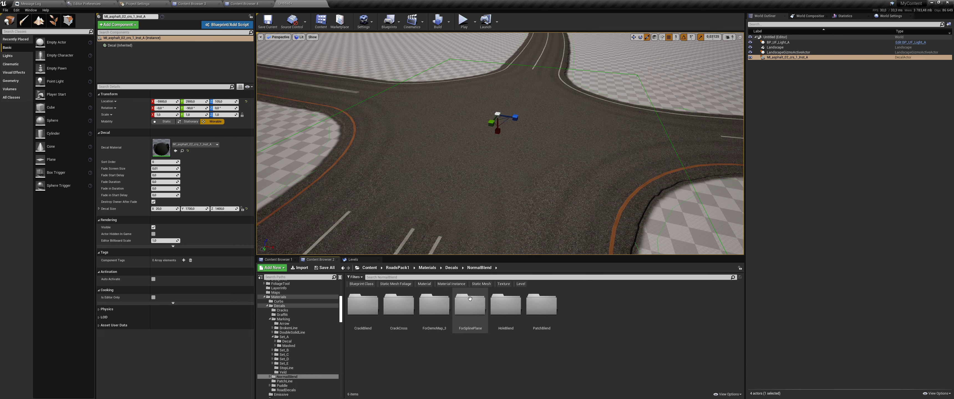
{"action": "double_click", "coordinate": [412, 297]}
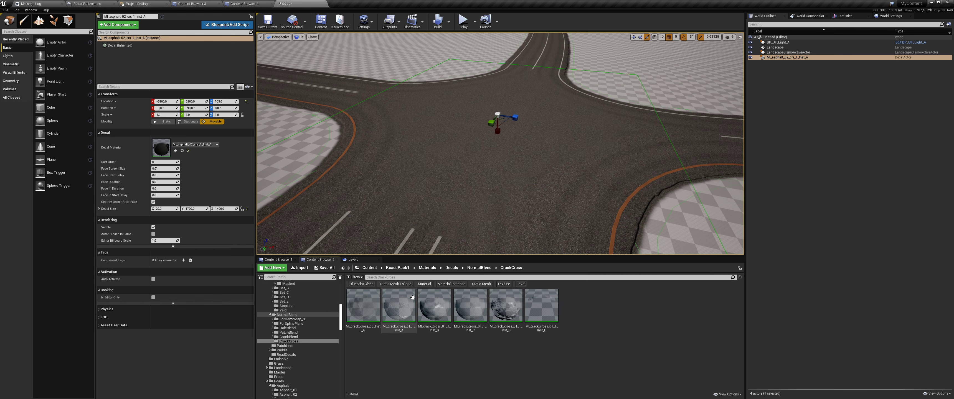
{"action": "left_click", "coordinate": [363, 304]}
{"action": "left_click", "coordinate": [175, 151]}
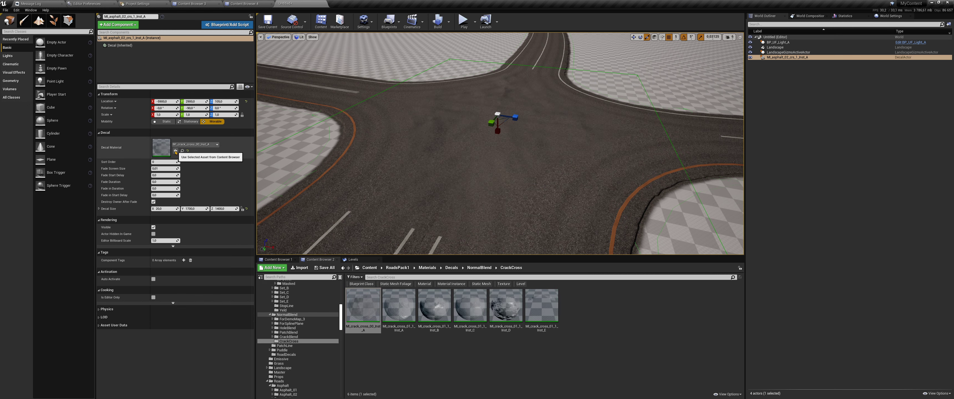
Try the MI_crack_cross_01_1 Inst_A, Inst_B and Inst_C variants on the asphalt decal
{"action": "mouse_move", "coordinate": [500, 148]}
{"action": "right_mouse_down"}
{"action": "mouse_move", "coordinate": [503, 155]}
{"action": "mouse_move", "coordinate": [500, 148]}
{"action": "right_mouse_up"}
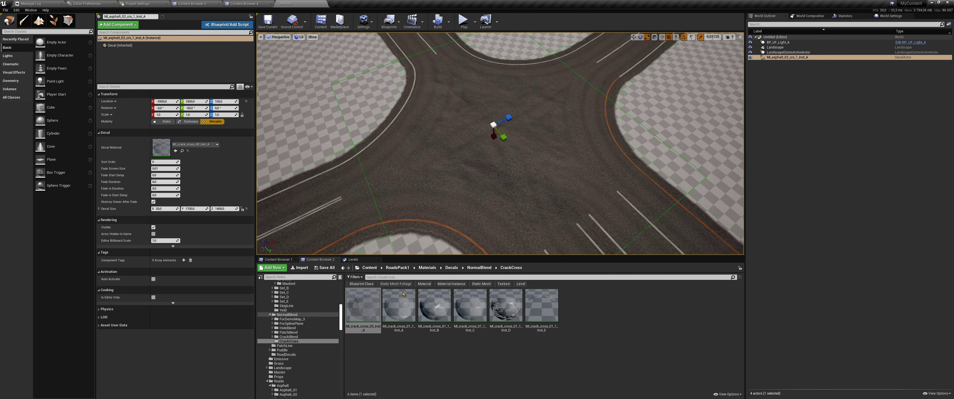
{"action": "left_click_drag", "start_coordinate": [403, 294], "coordinate": [162, 151]}
{"action": "right_click_drag", "start_coordinate": [500, 144], "coordinate": [500, 148]}
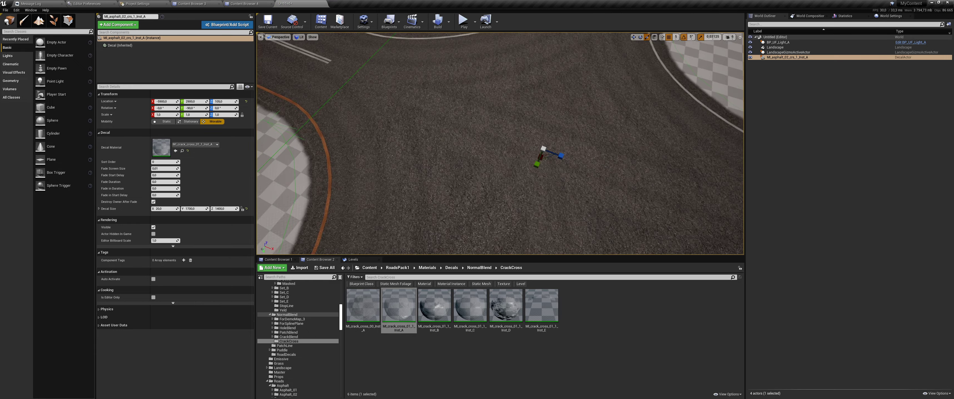
{"action": "left_click_drag", "start_coordinate": [449, 310], "coordinate": [161, 147]}
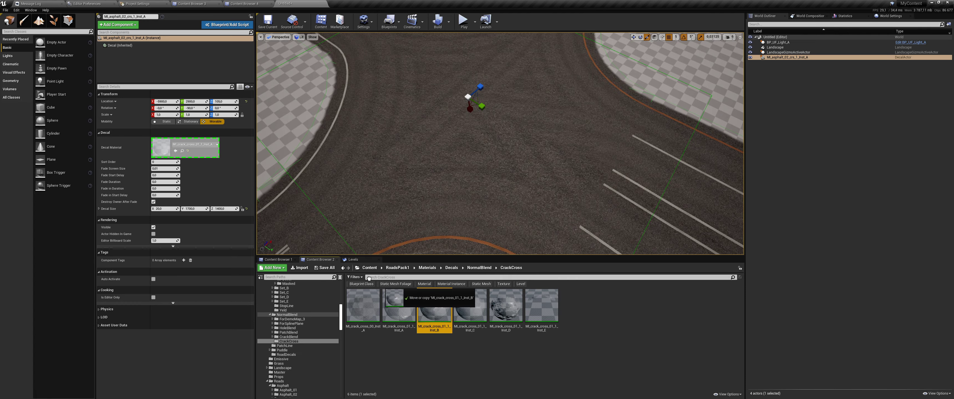
{"action": "mouse_move", "coordinate": [499, 148]}
{"action": "right_mouse_down"}
{"action": "mouse_move", "coordinate": [500, 111]}
{"action": "mouse_move", "coordinate": [500, 156]}
{"action": "right_mouse_up"}
{"action": "left_click_drag", "start_coordinate": [470, 306], "coordinate": [161, 147]}
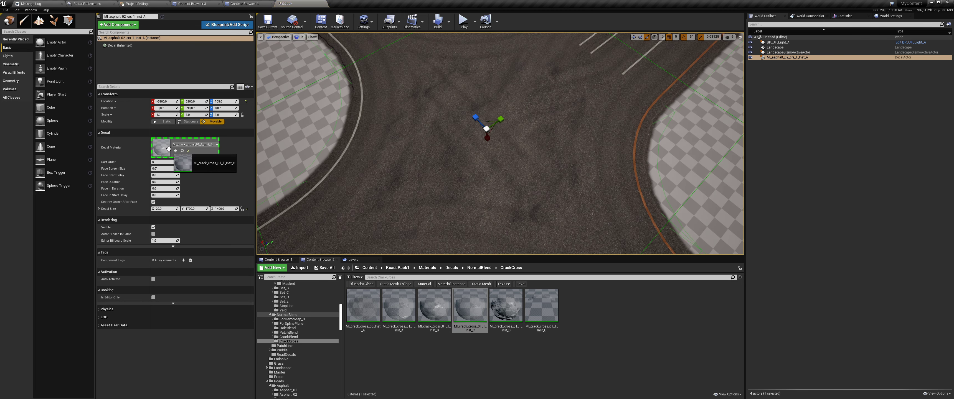
Apply the Inst_D then Inst_E crack variants and return to the NormalBlend folder
{"action": "left_click_drag", "start_coordinate": [505, 306], "coordinate": [161, 146]}
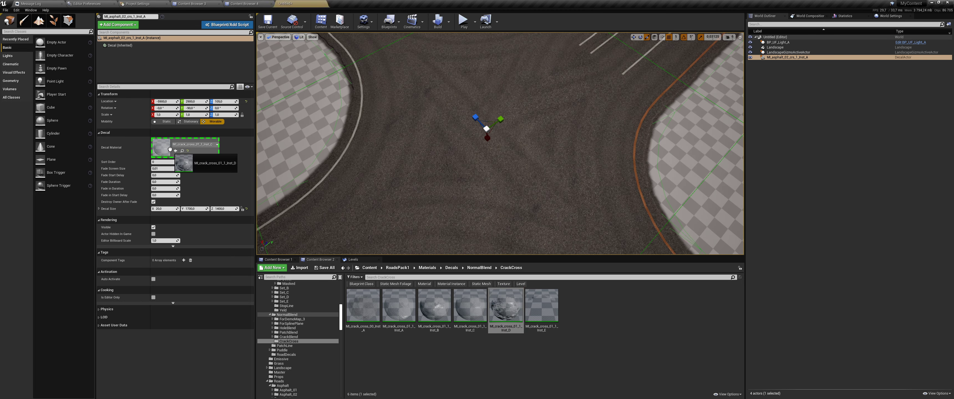
{"action": "mouse_move", "coordinate": [500, 148]}
{"action": "right_mouse_down"}
{"action": "mouse_move", "coordinate": [463, 148]}
{"action": "mouse_move", "coordinate": [500, 111]}
{"action": "right_mouse_up"}
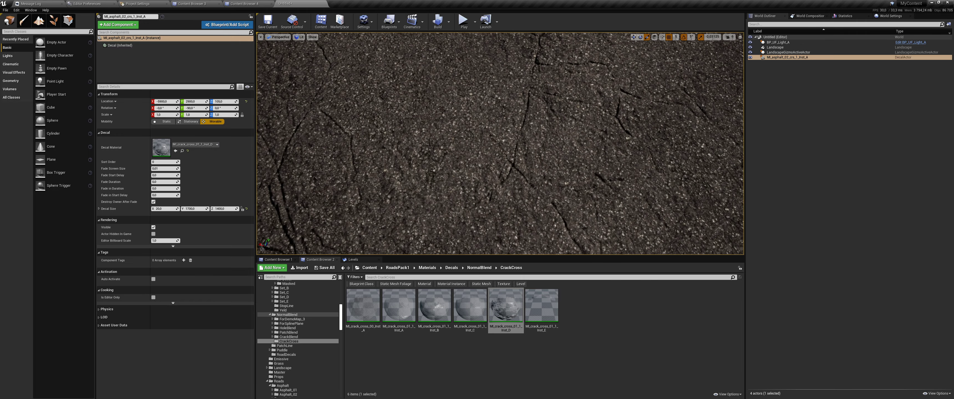
{"action": "left_click_drag", "start_coordinate": [541, 305], "coordinate": [161, 147]}
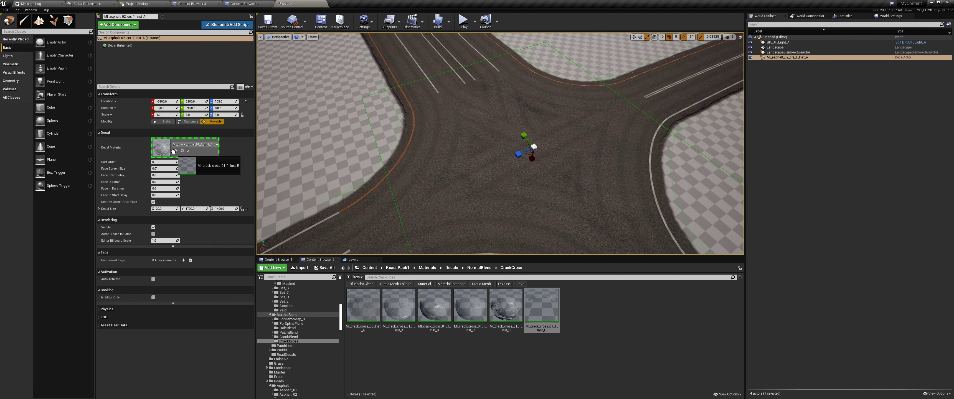
{"action": "mouse_move", "coordinate": [500, 148]}
{"action": "right_mouse_down"}
{"action": "mouse_move", "coordinate": [537, 148]}
{"action": "mouse_move", "coordinate": [500, 112]}
{"action": "right_mouse_up"}
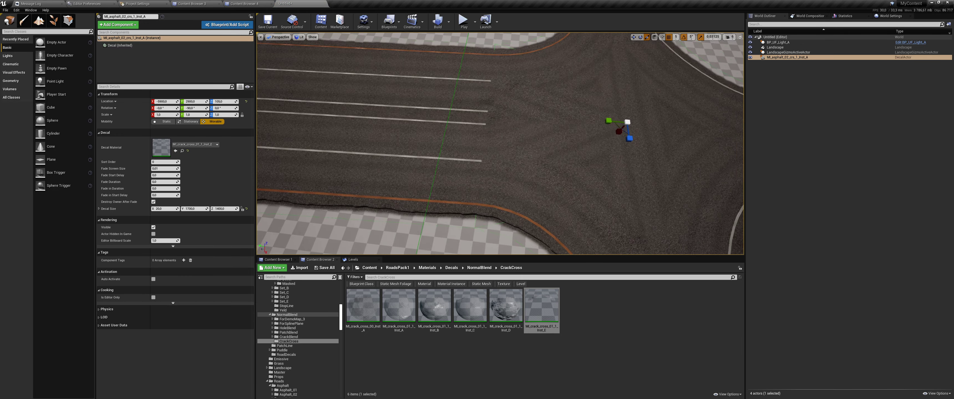
{"action": "right_click_drag", "start_coordinate": [500, 144], "coordinate": [499, 111]}
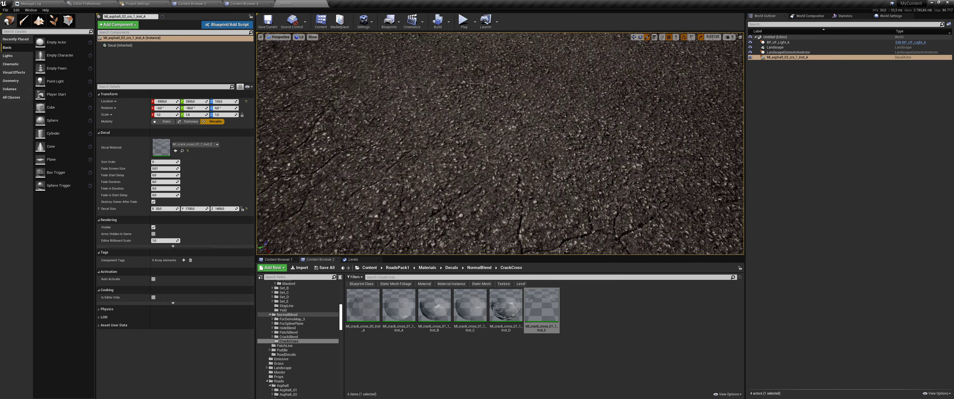
{"action": "right_click_drag", "start_coordinate": [500, 144], "coordinate": [481, 122]}
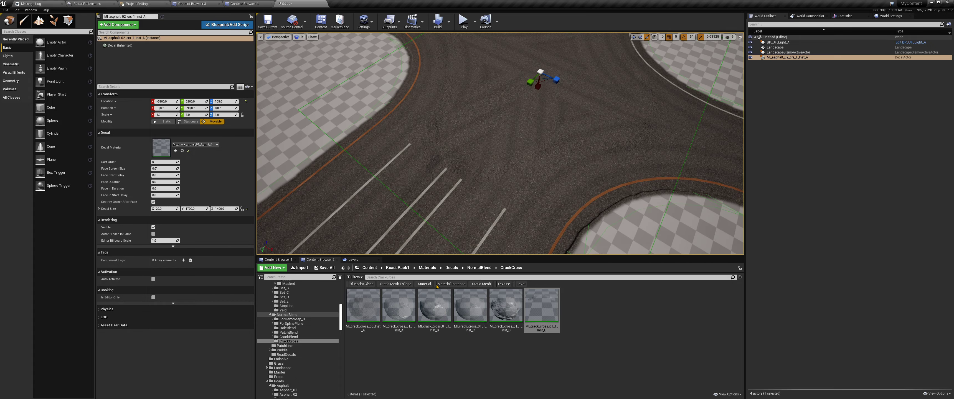
{"action": "left_click", "coordinate": [478, 268]}
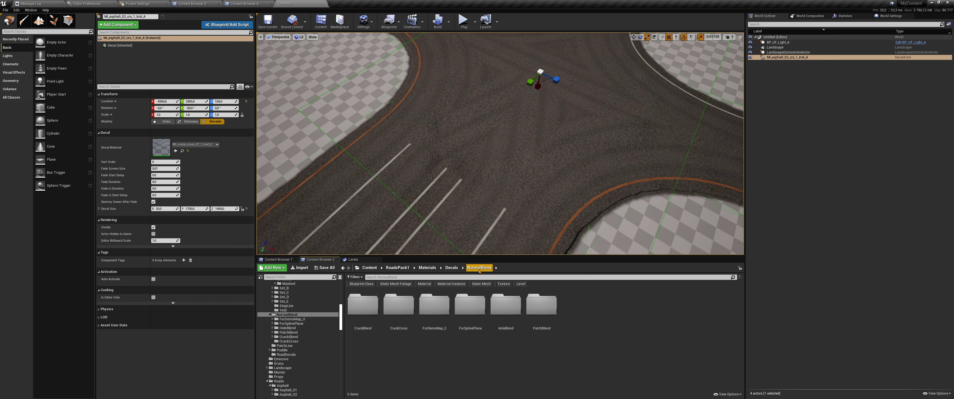
Reapply MI_crack_cross_00_Inst_A from the CrackCross folder to the decal's material slot
{"action": "left_click", "coordinate": [393, 297]}
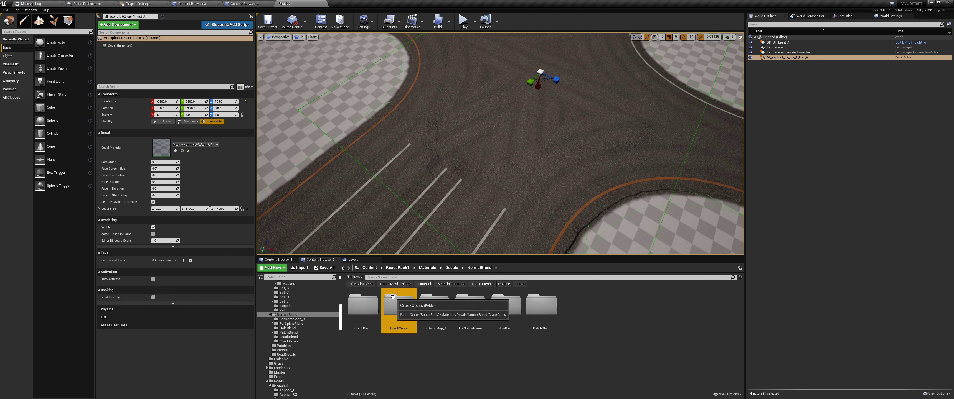
{"action": "double_click", "coordinate": [434, 301]}
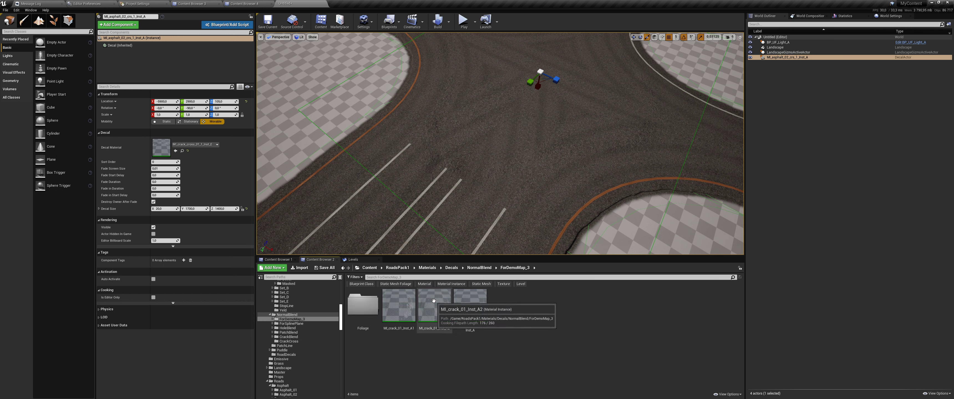
{"action": "key", "text": "alt+Left"}
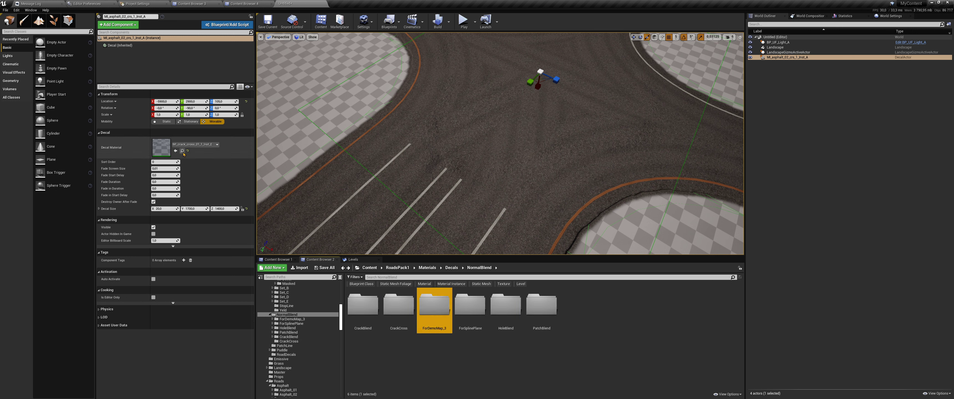
{"action": "double_click", "coordinate": [398, 304]}
{"action": "left_click_drag", "start_coordinate": [363, 306], "coordinate": [161, 150]}
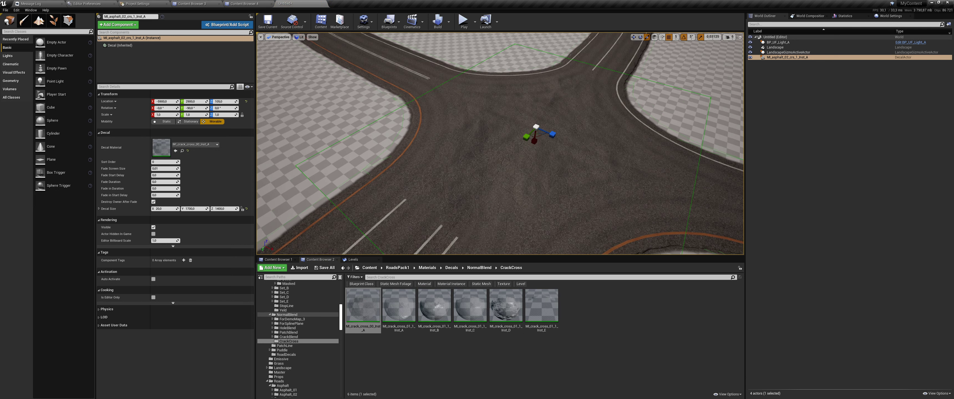
{"action": "left_click", "coordinate": [594, 325]}
{"action": "mouse_move", "coordinate": [499, 167]}
{"action": "right_mouse_down"}
{"action": "mouse_move", "coordinate": [481, 156]}
{"action": "mouse_move", "coordinate": [500, 144]}
{"action": "right_mouse_up"}
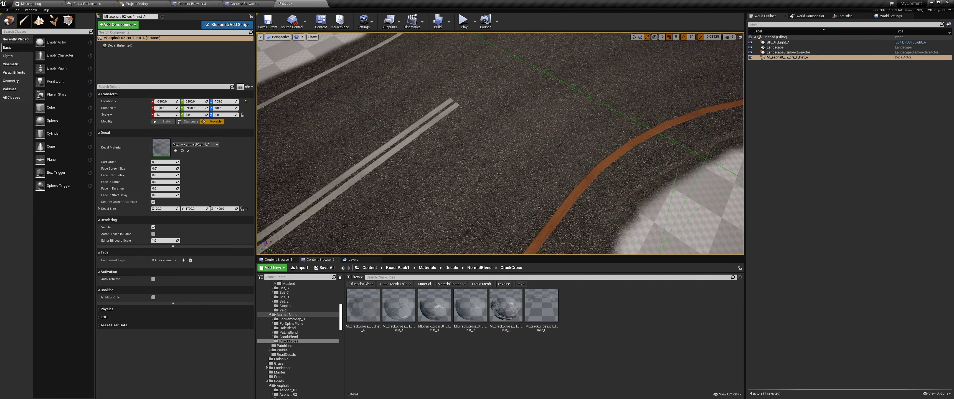
{"action": "right_click_drag", "start_coordinate": [500, 144], "coordinate": [361, 179]}
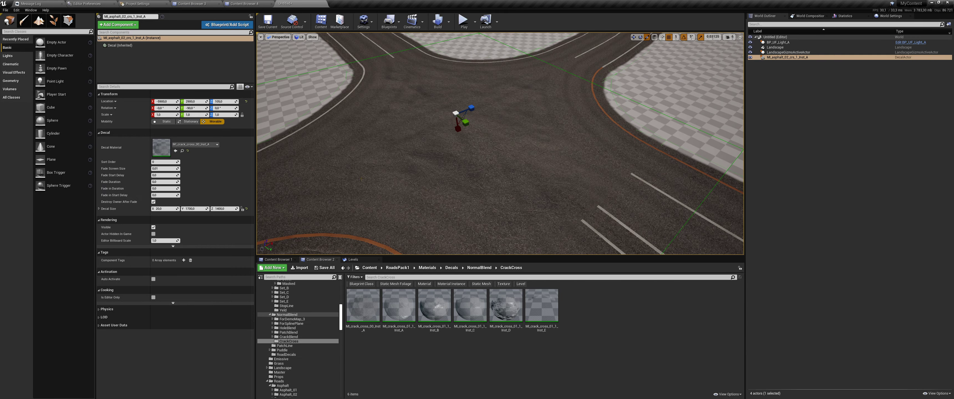
Browse to Materials > Decals > Marking > StopLine and select MI_stop_line_01_3_Inst_A
{"action": "left_click", "coordinate": [428, 268]}
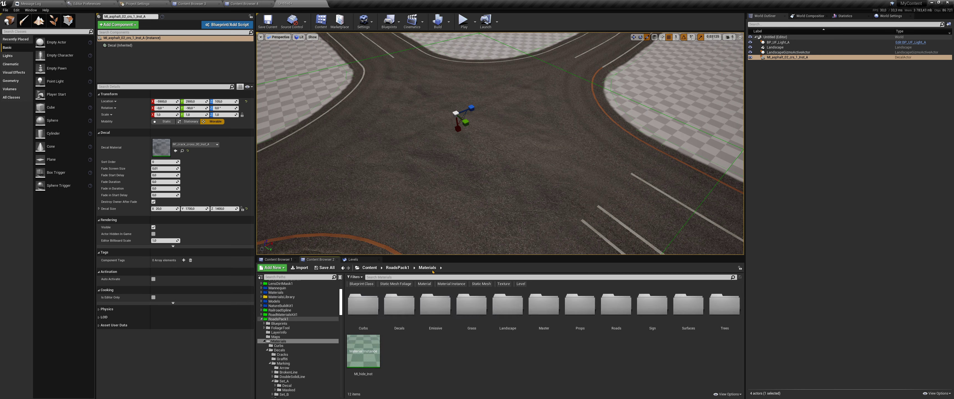
{"action": "double_click", "coordinate": [411, 296]}
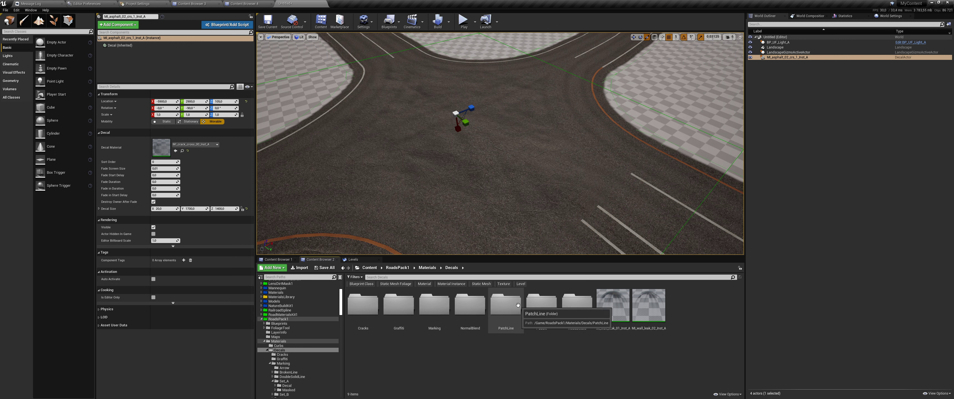
{"action": "key", "text": "alt+Right"}
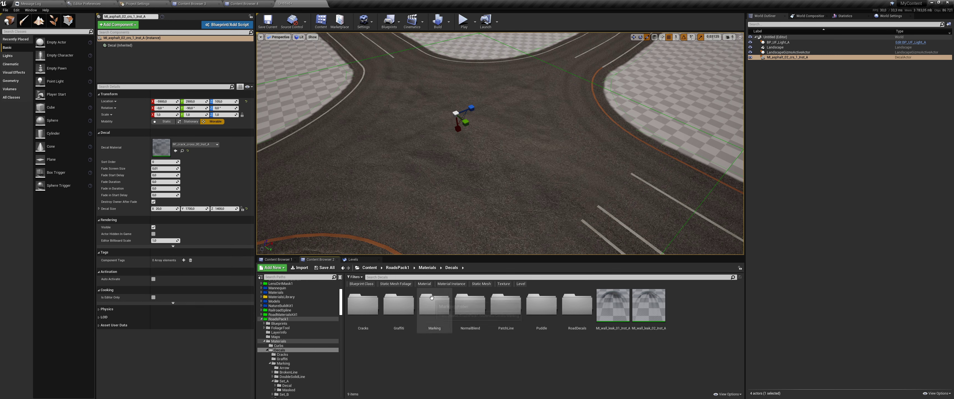
{"action": "key", "text": "alt+Right"}
{"action": "right_click_drag", "start_coordinate": [500, 148], "coordinate": [500, 156]}
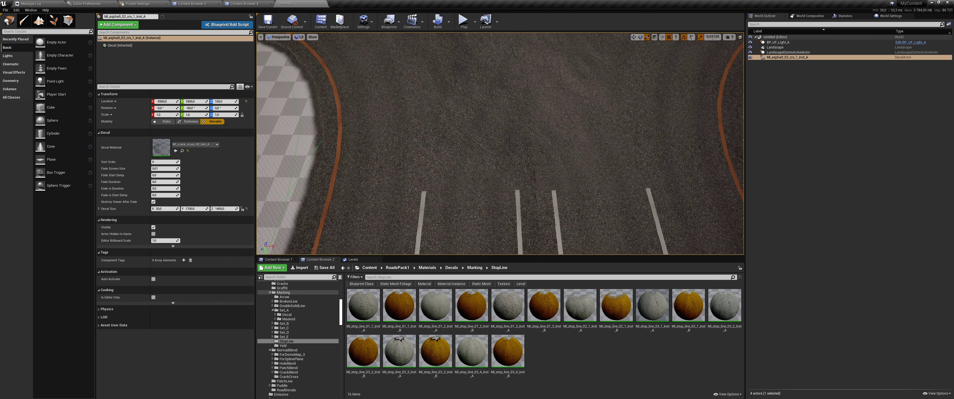
{"action": "left_click", "coordinate": [510, 309]}
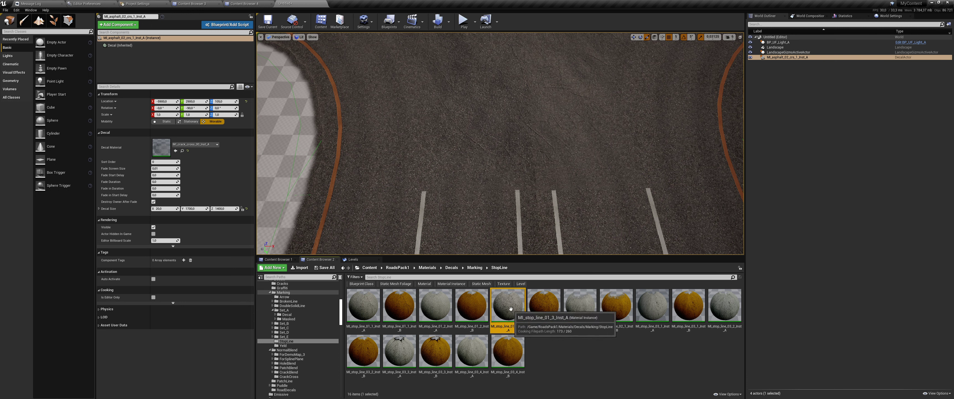
Place the MI_stop_line_01_3_Inst_A decal on the road, adjusting its length through 512, 600 and 550
{"action": "left_click_drag", "start_coordinate": [510, 309], "coordinate": [434, 166]}
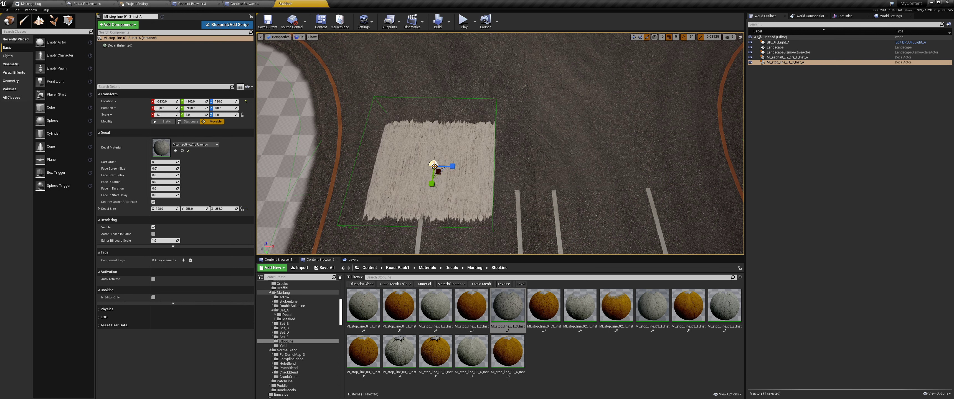
{"action": "mouse_move", "coordinate": [224, 208]}
{"action": "left_mouse_down"}
{"action": "mouse_move", "coordinate": [252, 208]}
{"action": "mouse_move", "coordinate": [163, 209]}
{"action": "left_mouse_up"}
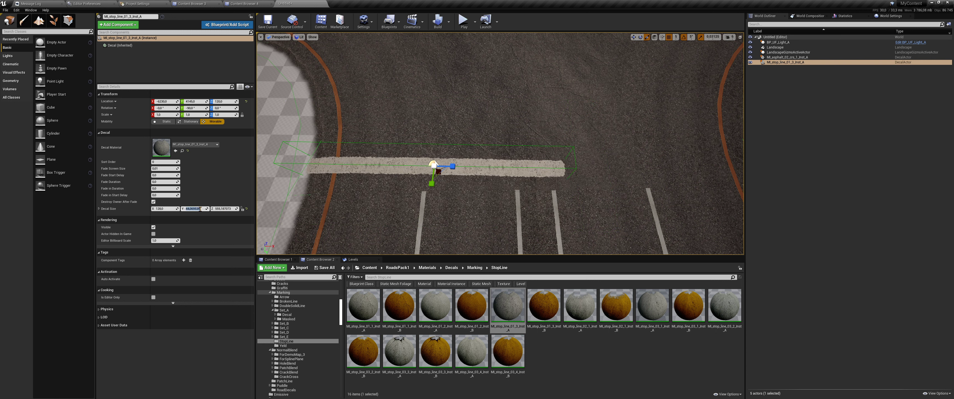
{"action": "type", "text": "32"}
{"action": "left_click", "coordinate": [232, 209]}
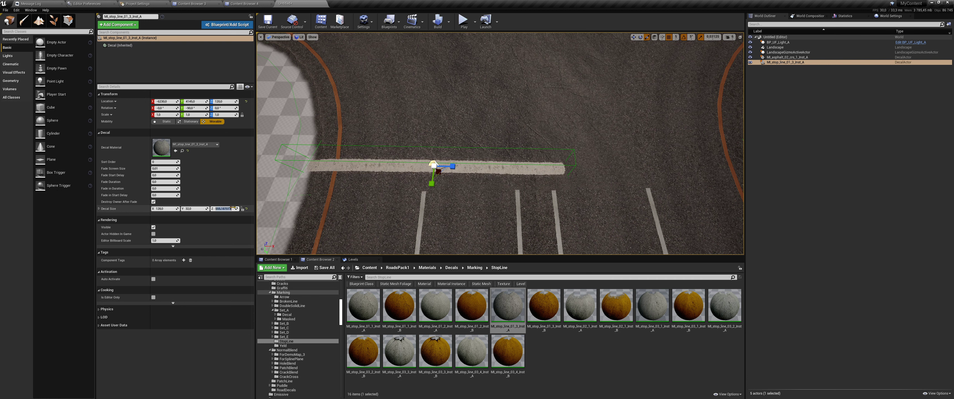
{"action": "type", "text": "952"}
{"action": "key", "text": "Return"}
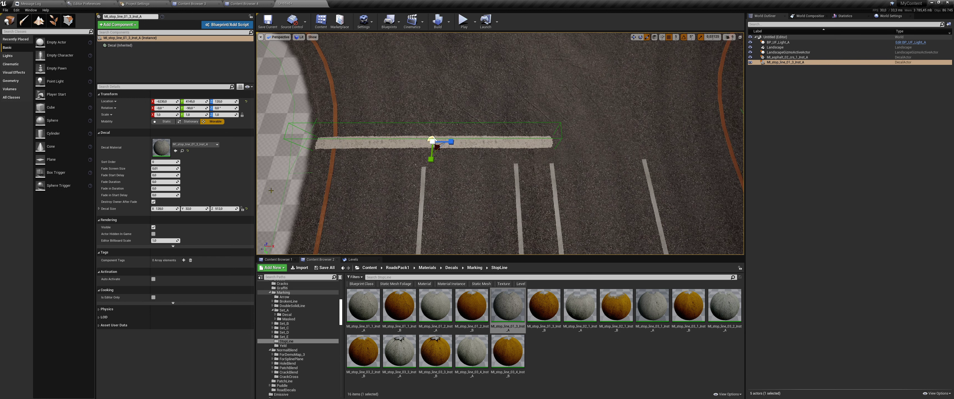
{"action": "type", "text": "0"}
{"action": "key", "text": "Return"}
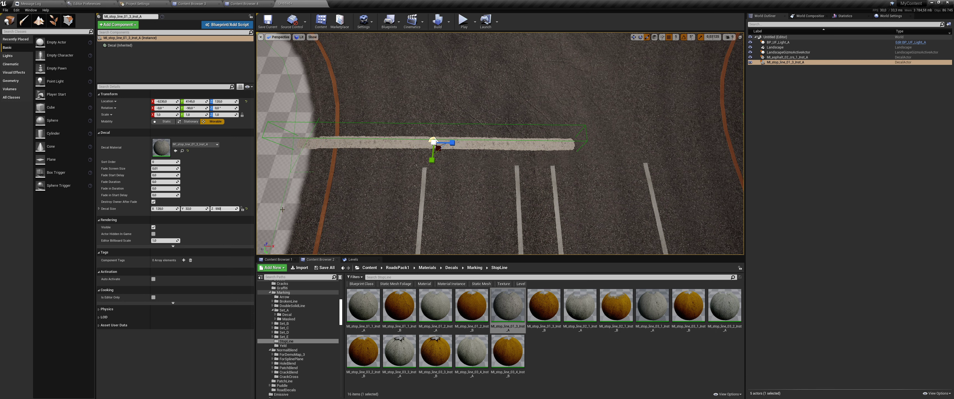
{"action": "key", "text": "Return"}
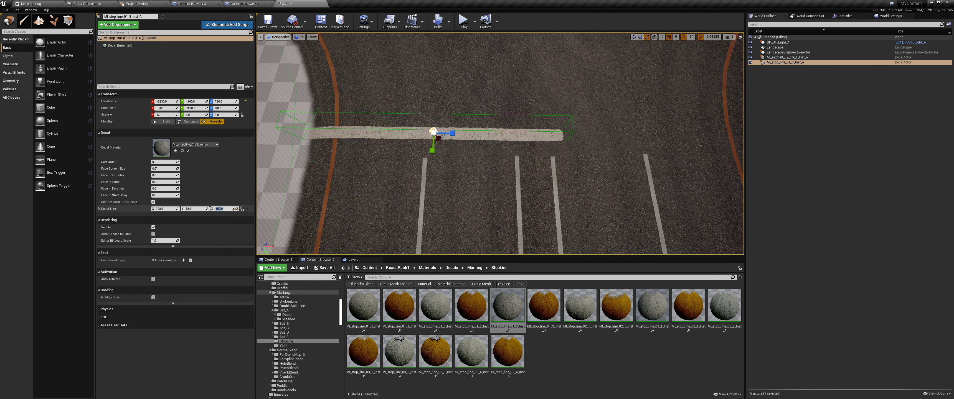
Set the stop-line width to 40 and align it across the lane ends, trimming its length
{"action": "left_click_drag", "start_coordinate": [202, 207], "coordinate": [213, 208]}
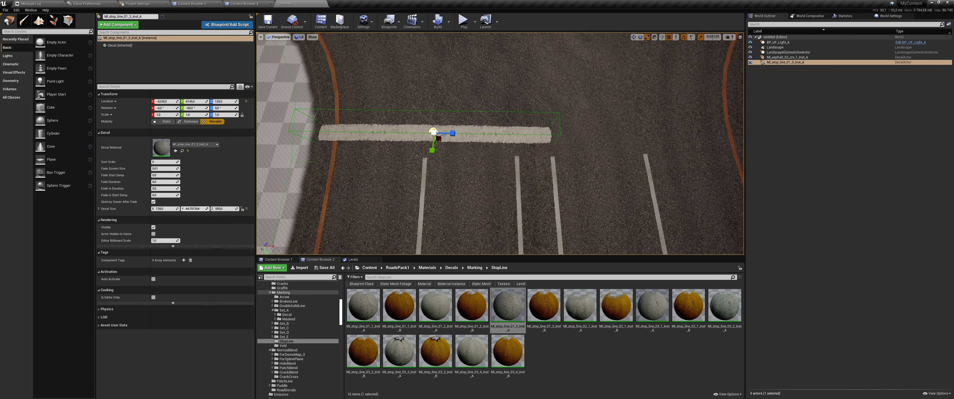
{"action": "type", "text": "0"}
{"action": "key", "text": "Return"}
{"action": "key", "text": "f"}
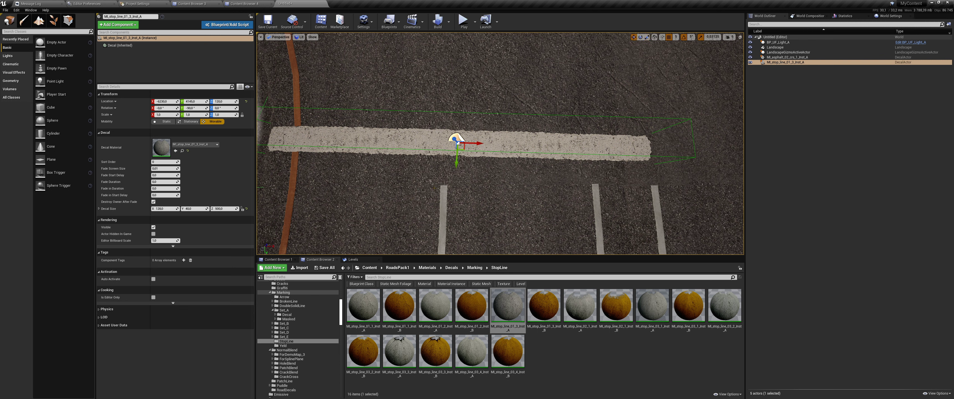
{"action": "mouse_move", "coordinate": [456, 160]}
{"action": "left_mouse_down"}
{"action": "mouse_move", "coordinate": [478, 185]}
{"action": "mouse_move", "coordinate": [506, 180]}
{"action": "left_mouse_up"}
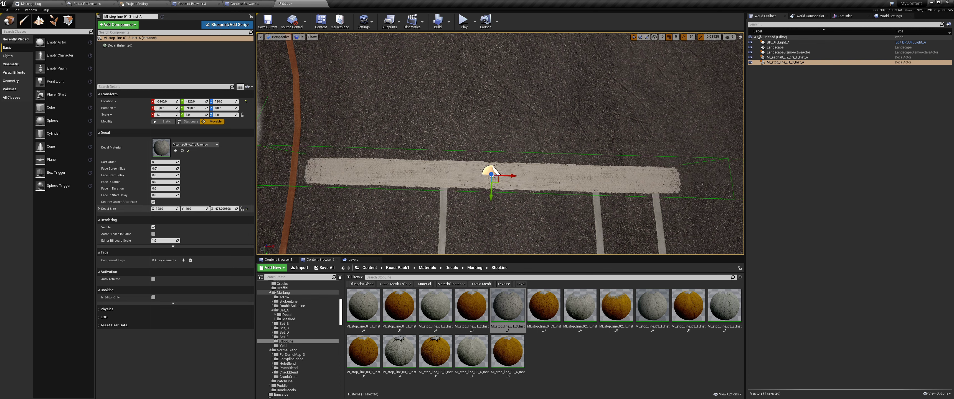
{"action": "left_click_drag", "start_coordinate": [513, 177], "coordinate": [501, 176]}
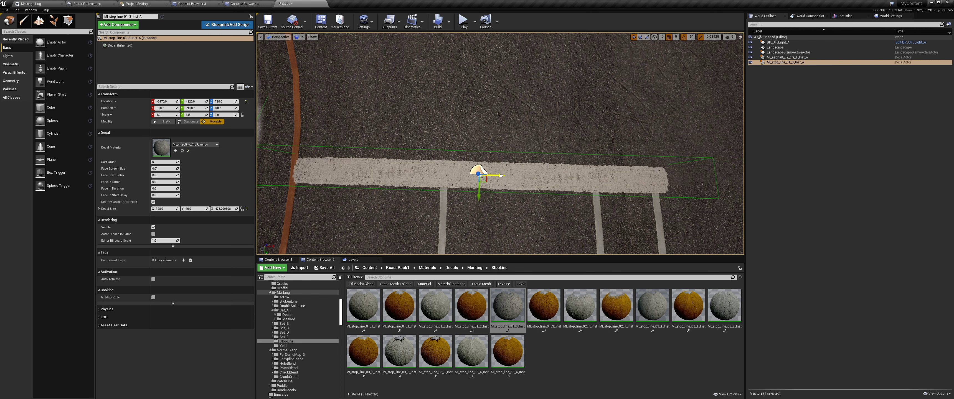
{"action": "left_click_drag", "start_coordinate": [223, 208], "coordinate": [218, 208]}
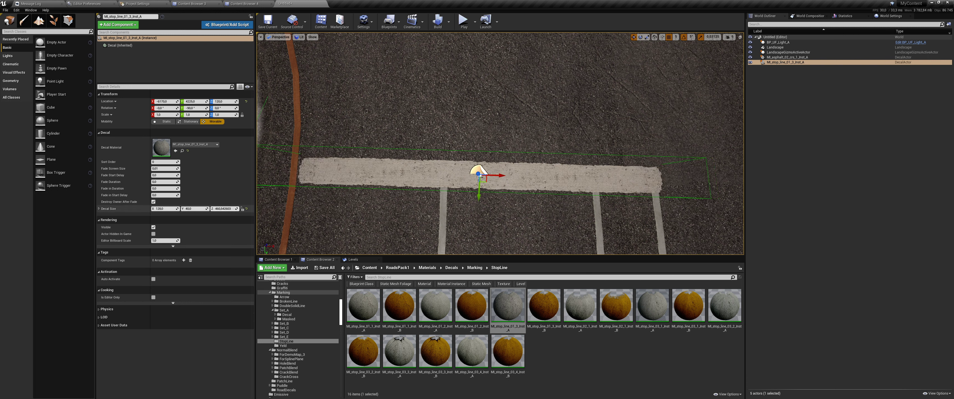
{"action": "left_click_drag", "start_coordinate": [500, 176], "coordinate": [494, 175]}
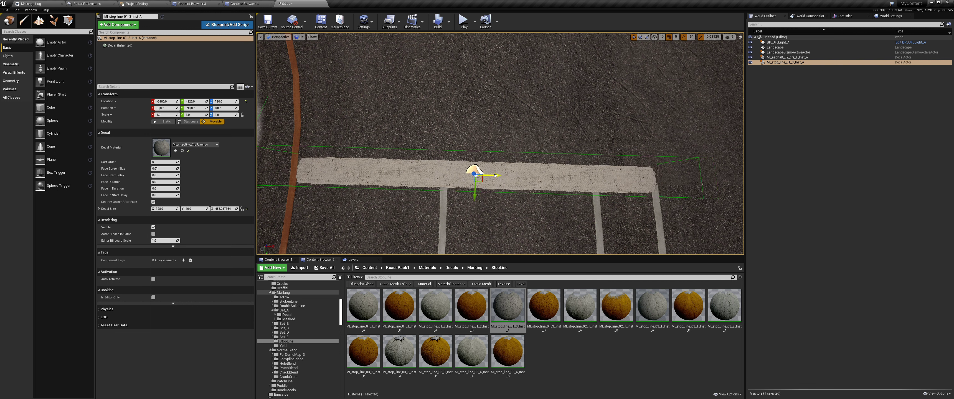
Duplicate the stop-line decal with Ctrl+W and slide the copy across the remaining lanes
{"action": "key", "text": "ctrl+w"}
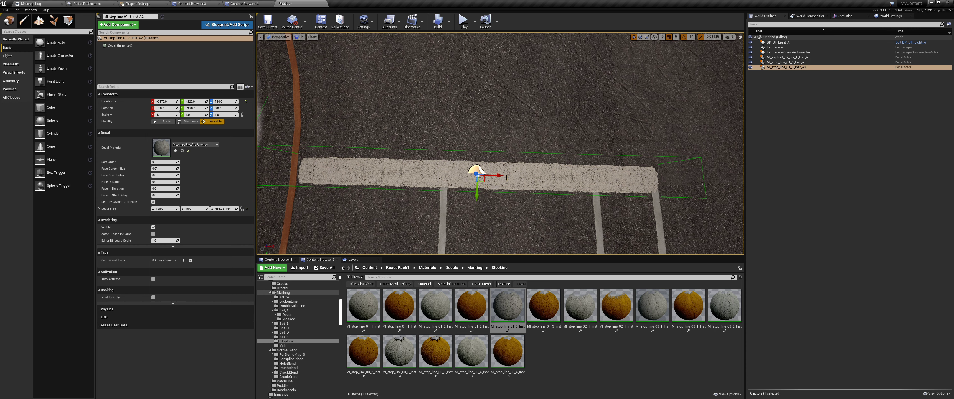
{"action": "scroll", "coordinate": [522, 201], "scroll_direction": "down", "scroll_amount": 3}
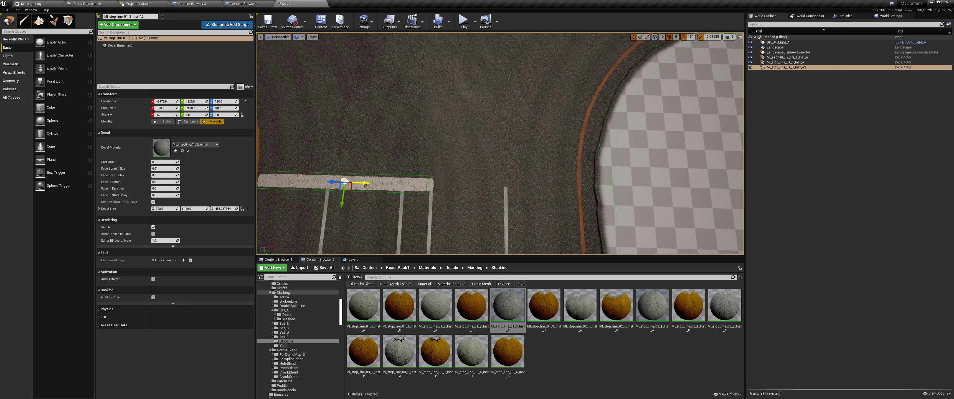
{"action": "left_click_drag", "start_coordinate": [366, 186], "coordinate": [577, 198]}
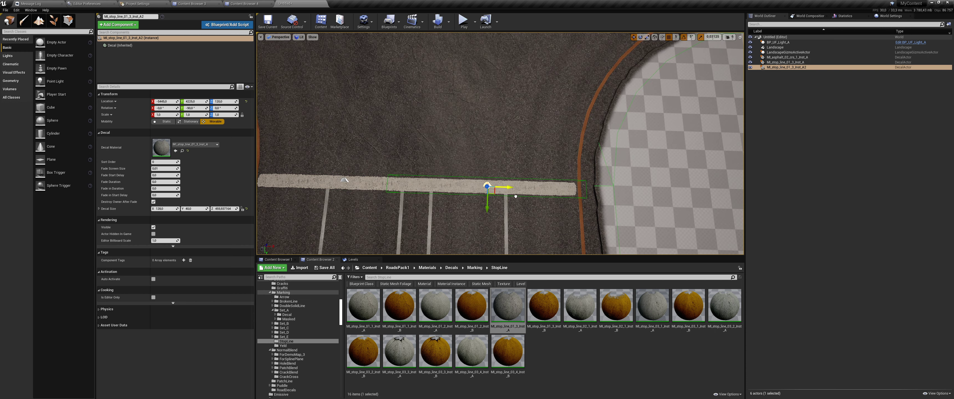
{"action": "key", "text": "f"}
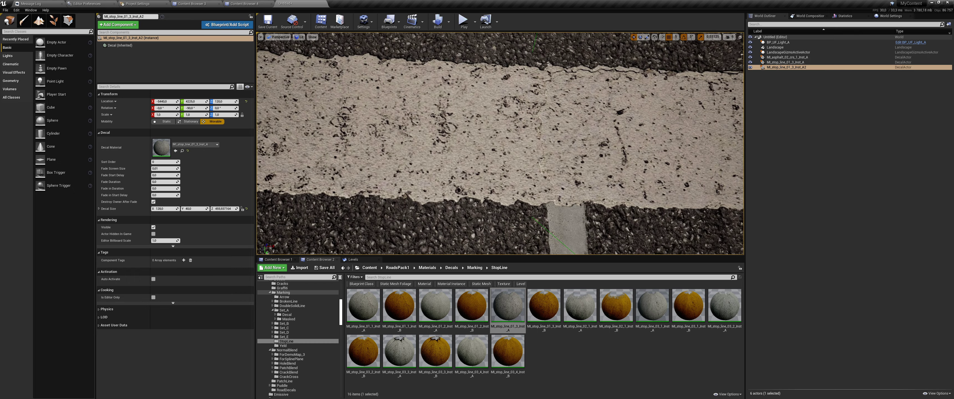
{"action": "scroll", "coordinate": [424, 196], "scroll_direction": "down", "scroll_amount": 5}
{"action": "scroll", "coordinate": [425, 196], "scroll_direction": "down", "scroll_amount": 5}
{"action": "scroll", "coordinate": [424, 197], "scroll_direction": "down", "scroll_amount": 5}
{"action": "scroll", "coordinate": [425, 197], "scroll_direction": "up", "scroll_amount": 5}
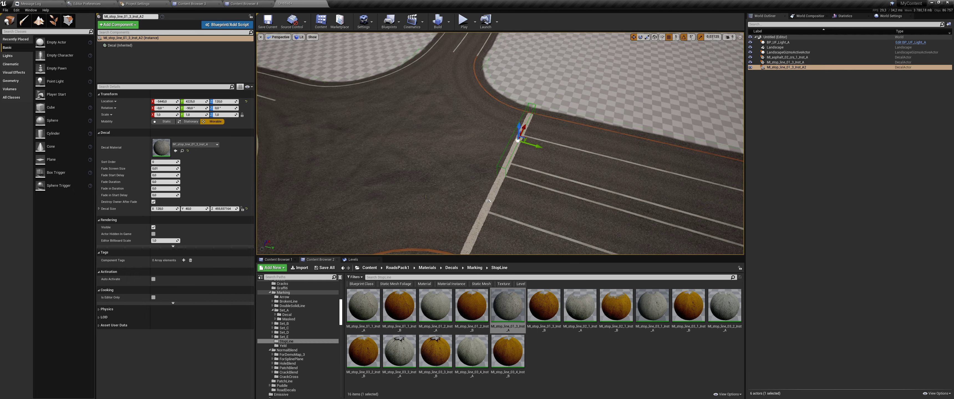
{"action": "left_click", "coordinate": [630, 222]}
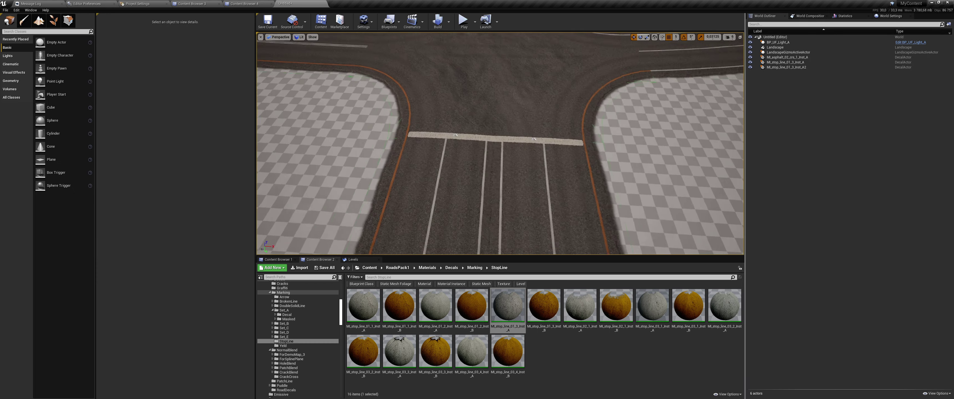
{"action": "right_click_drag", "start_coordinate": [630, 222], "coordinate": [629, 207]}
{"action": "scroll", "coordinate": [629, 207], "scroll_direction": "up", "scroll_amount": 3}
{"action": "scroll", "coordinate": [630, 208], "scroll_direction": "up", "scroll_amount": 2}
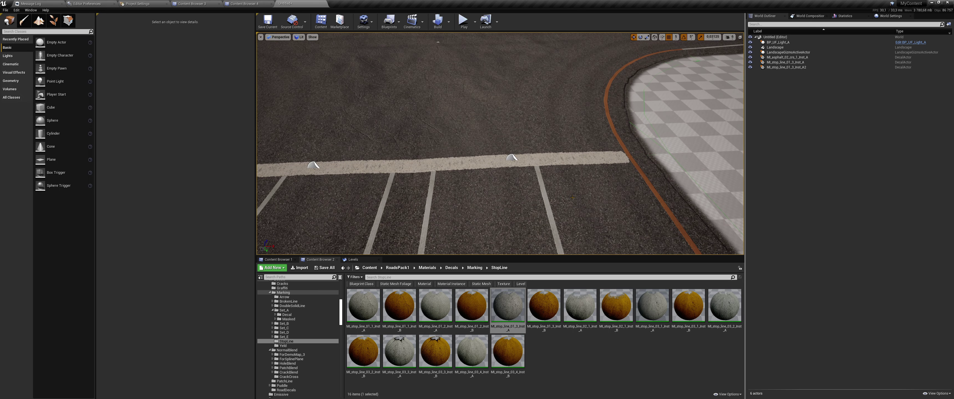
Place an MI_arrow_sign_02_Inst_A right-turn arrow, shrink it to about 123, and move it behind the stop line
{"action": "left_click", "coordinate": [475, 268]}
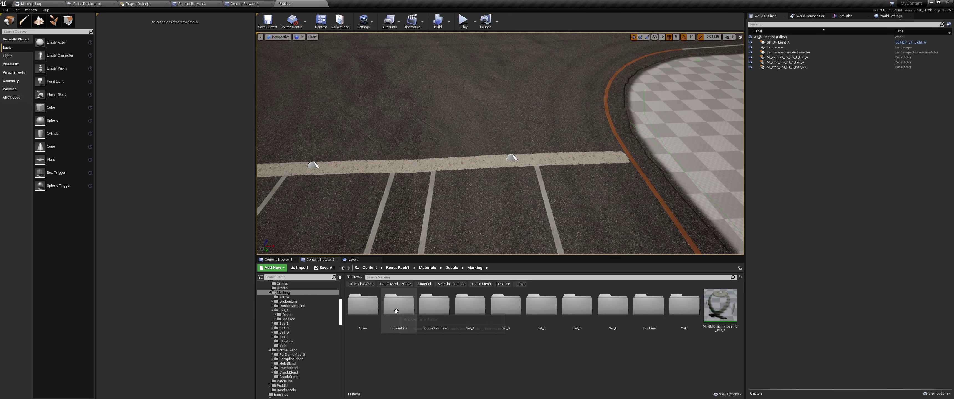
{"action": "double_click", "coordinate": [363, 305]}
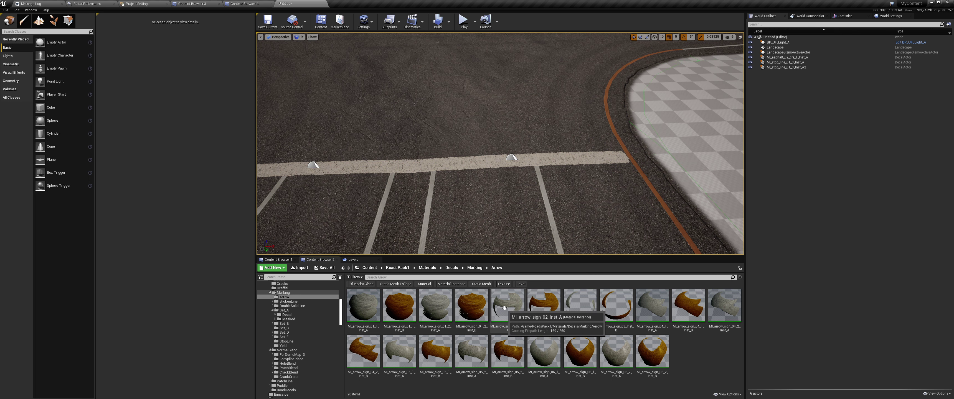
{"action": "left_click_drag", "start_coordinate": [506, 308], "coordinate": [517, 206]}
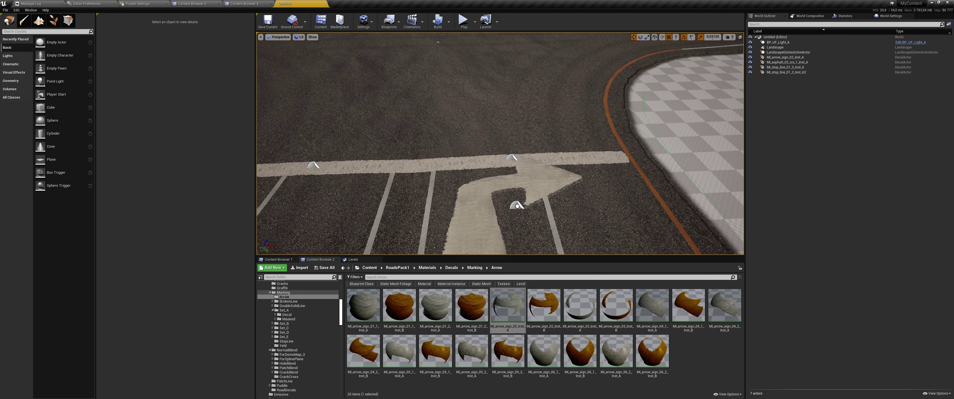
{"action": "left_click", "coordinate": [517, 206]}
{"action": "key", "text": "f"}
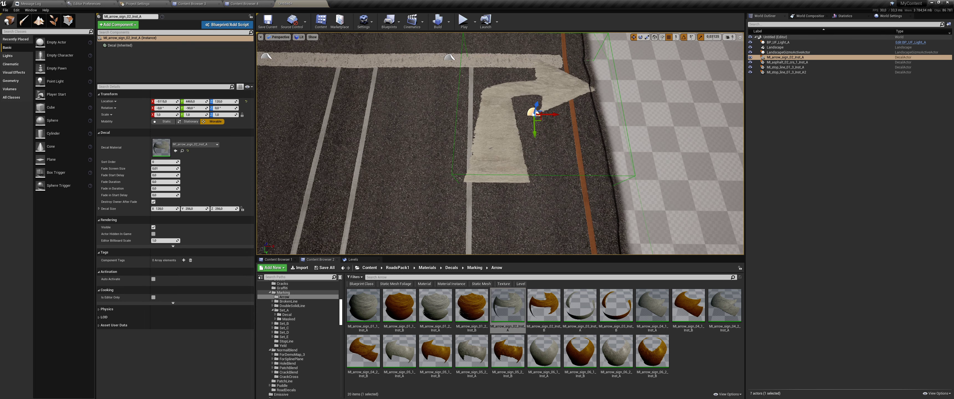
{"action": "left_click_drag", "start_coordinate": [224, 209], "coordinate": [200, 209]}
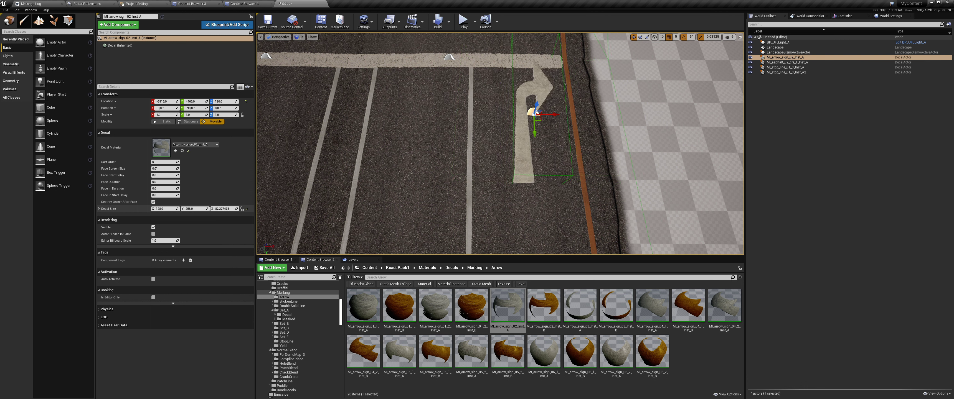
{"action": "mouse_move", "coordinate": [534, 129]}
{"action": "left_mouse_down"}
{"action": "mouse_move", "coordinate": [533, 161]}
{"action": "mouse_move", "coordinate": [538, 146]}
{"action": "left_mouse_up"}
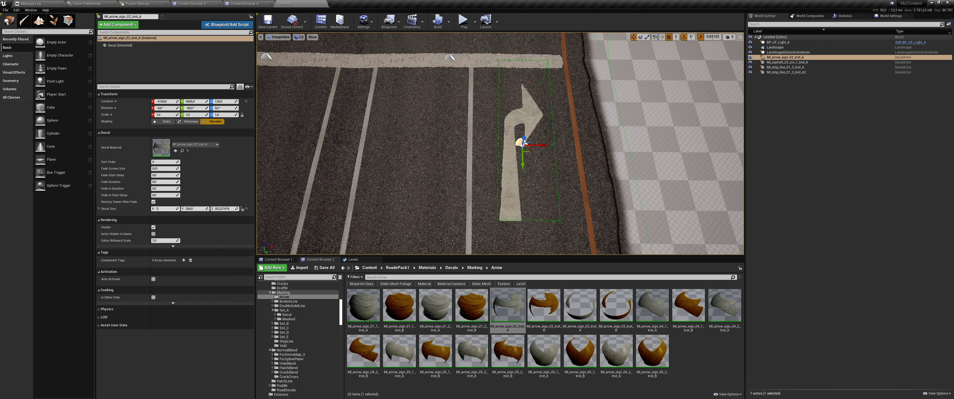
{"action": "key", "text": "f"}
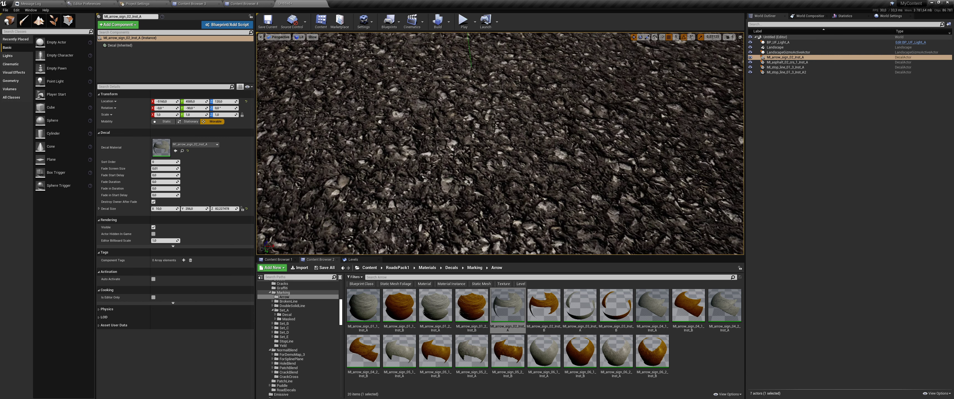
{"action": "key", "text": "f"}
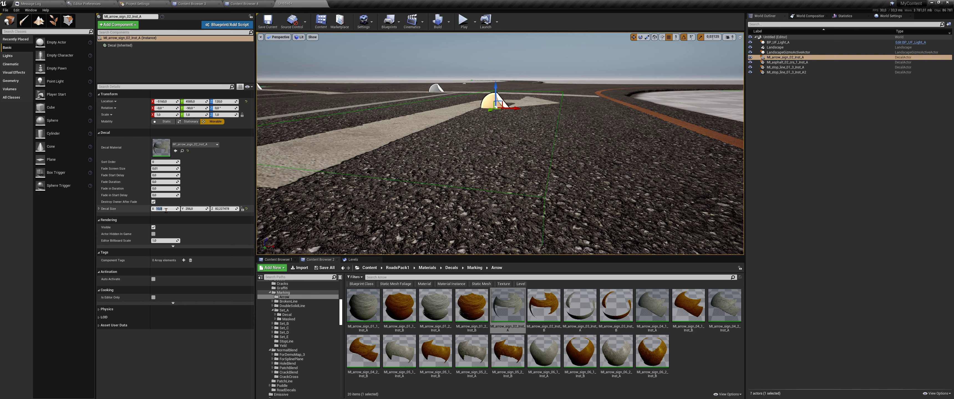
{"action": "key", "text": "Left"}
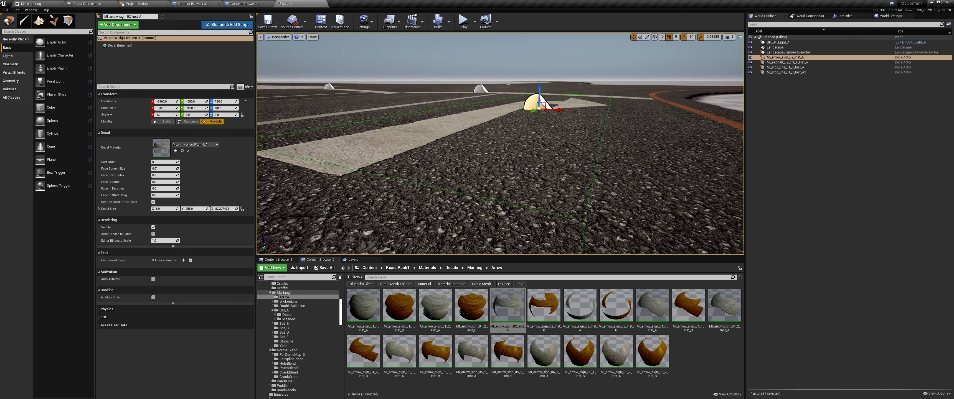
{"action": "right_click_drag", "start_coordinate": [500, 145], "coordinate": [499, 222]}
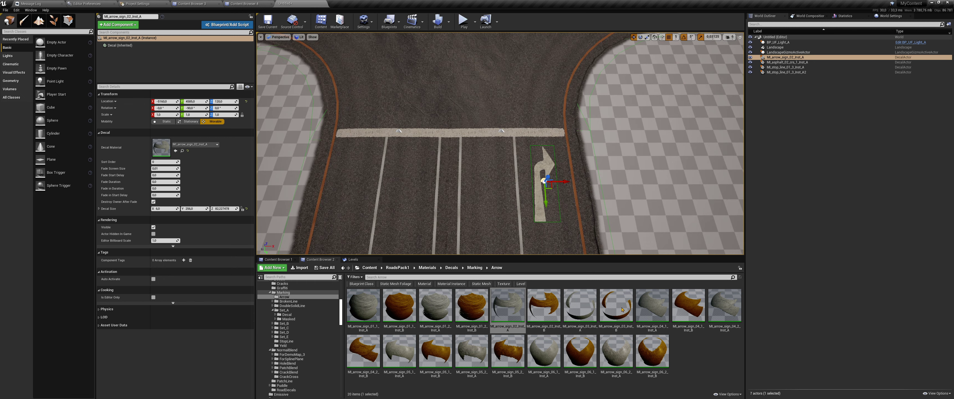
Duplicate the arrow decal, move it one lane left, and apply MI_arrow_sign_01_2_Inst_A
{"action": "left_click", "coordinate": [697, 351]}
{"action": "key", "text": "ctrl+w"}
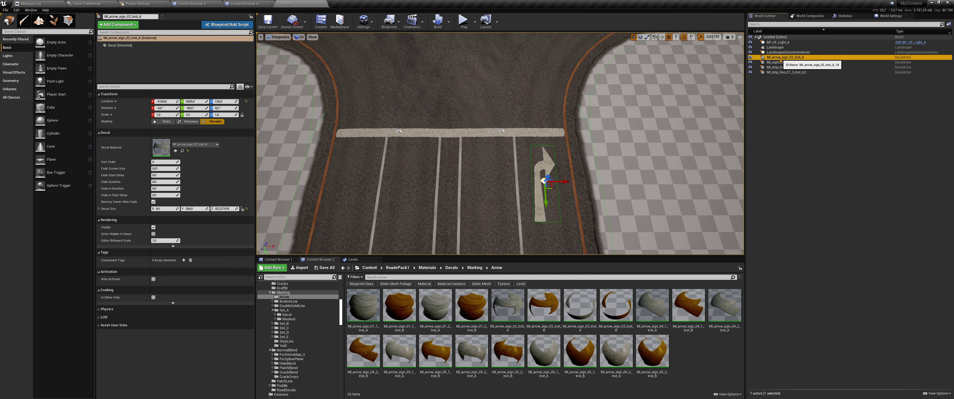
{"action": "left_click_drag", "start_coordinate": [566, 180], "coordinate": [502, 180]}
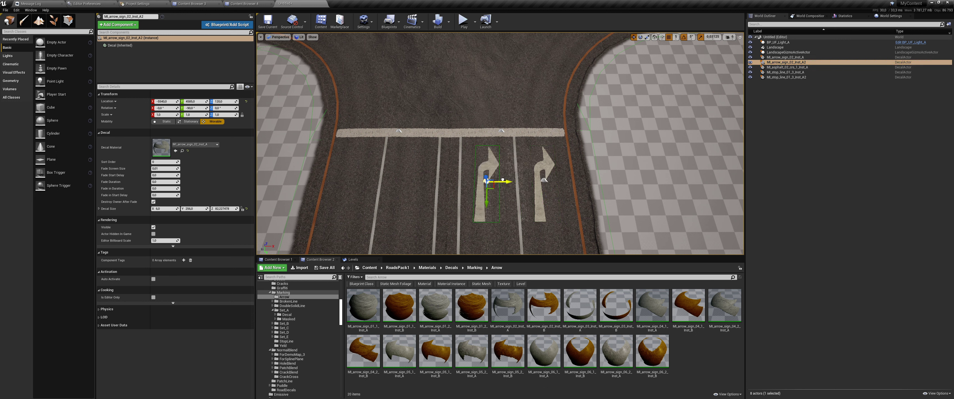
{"action": "left_click", "coordinate": [435, 307]}
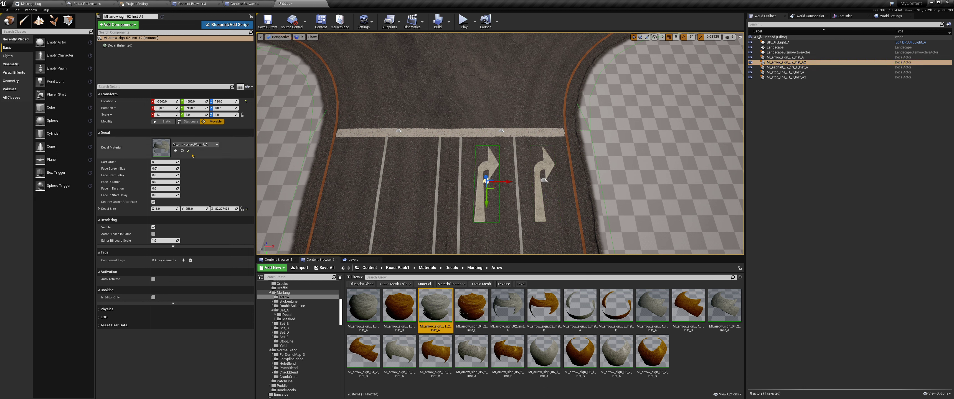
{"action": "left_click", "coordinate": [176, 151]}
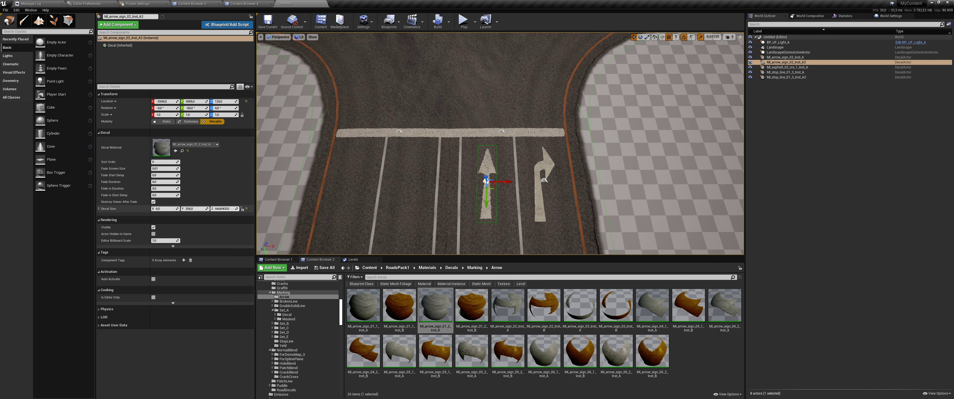
Increase the straight arrow's Decal Size Y and review both arrows from several angles
{"action": "scroll", "coordinate": [500, 143], "scroll_direction": "up", "scroll_amount": 10}
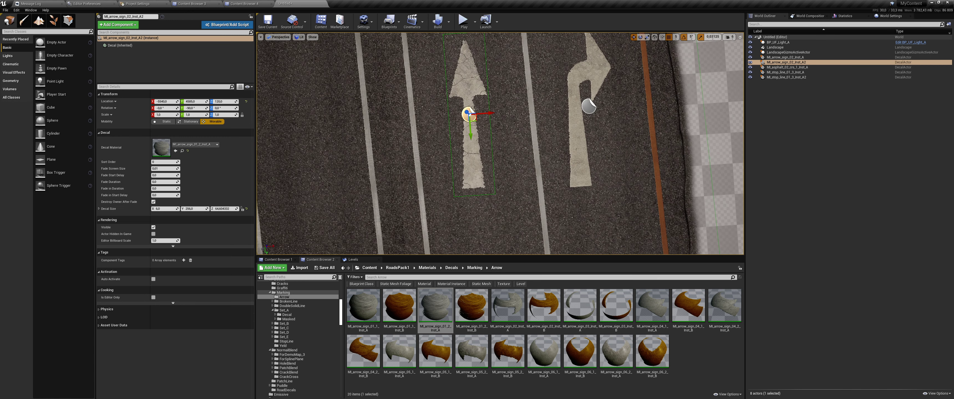
{"action": "key", "text": "Down"}
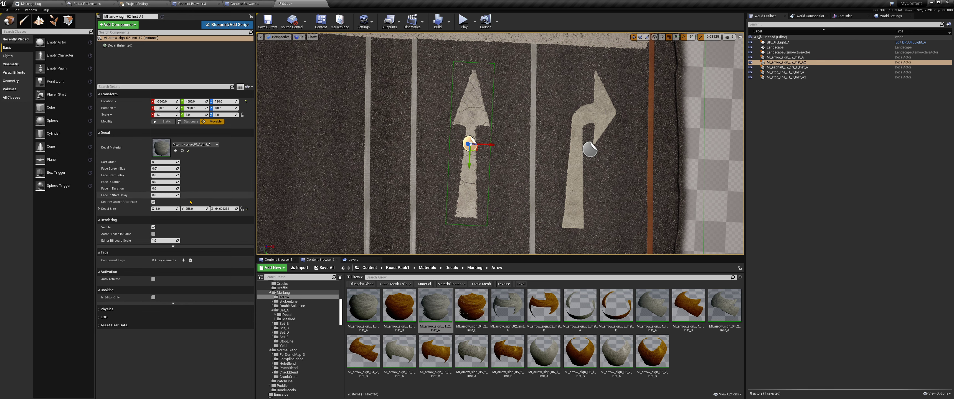
{"action": "left_click_drag", "start_coordinate": [195, 208], "coordinate": [202, 208]}
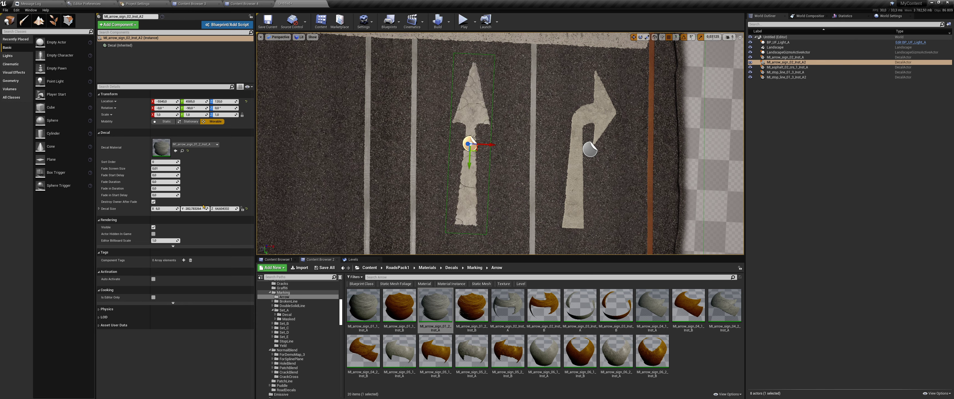
{"action": "key", "text": "f"}
{"action": "left_click_drag", "start_coordinate": [481, 148], "coordinate": [526, 181], "text": "alt"}
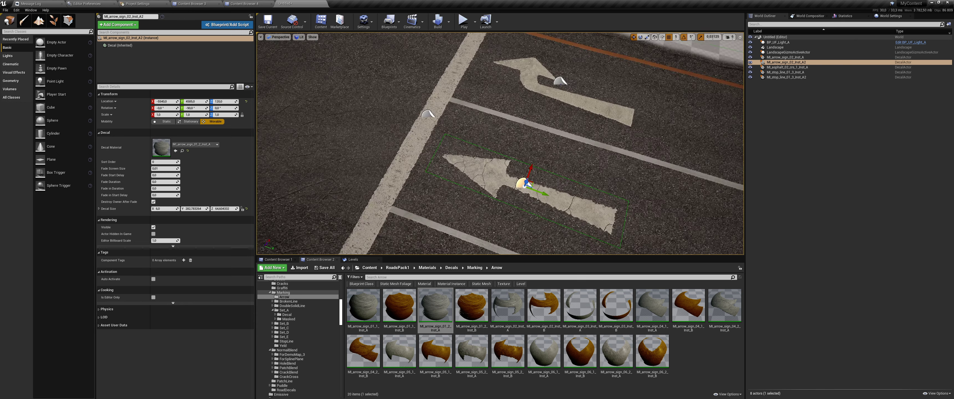
{"action": "left_click", "coordinate": [853, 171]}
{"action": "right_click_drag", "start_coordinate": [500, 148], "coordinate": [511, 193]}
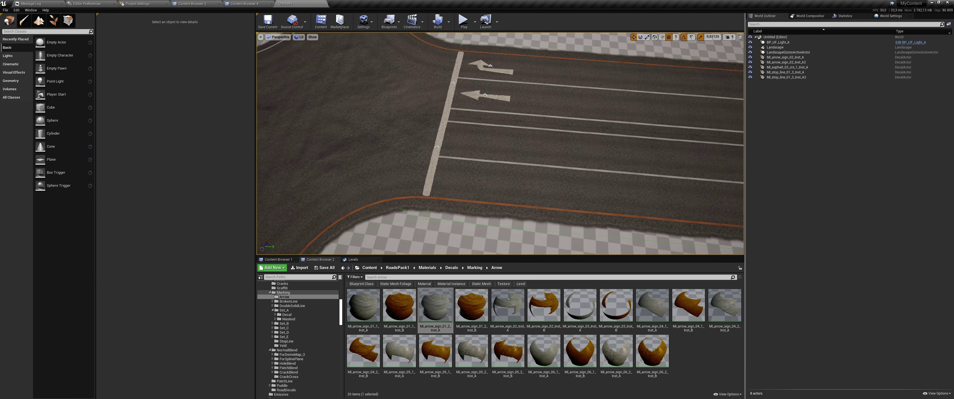
{"action": "right_click_drag", "start_coordinate": [500, 148], "coordinate": [500, 111]}
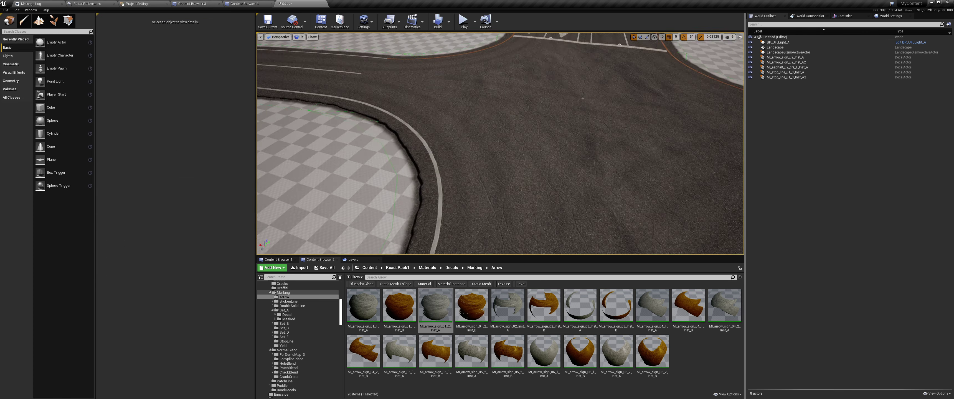
{"action": "right_click_drag", "start_coordinate": [500, 149], "coordinate": [500, 208]}
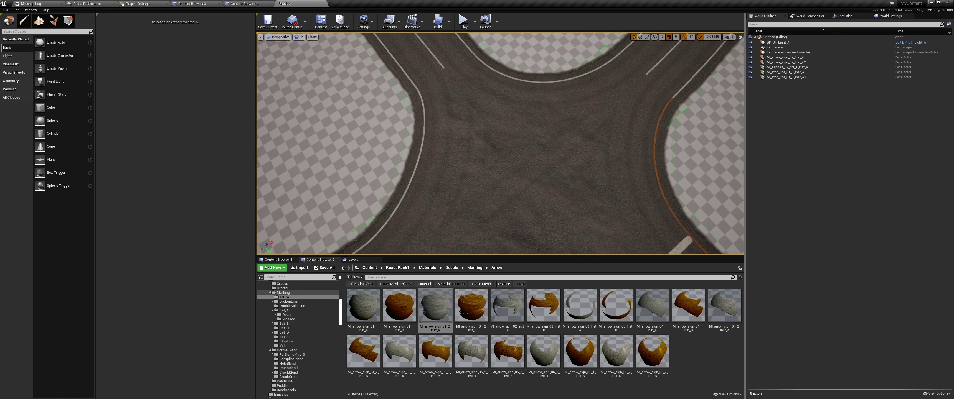
{"action": "right_click_drag", "start_coordinate": [500, 148], "coordinate": [610, 156]}
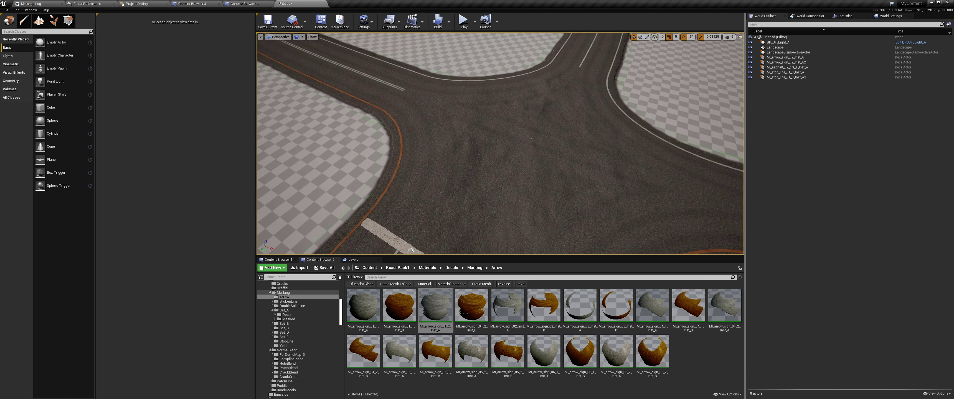
{"action": "right_click_drag", "start_coordinate": [499, 148], "coordinate": [555, 156]}
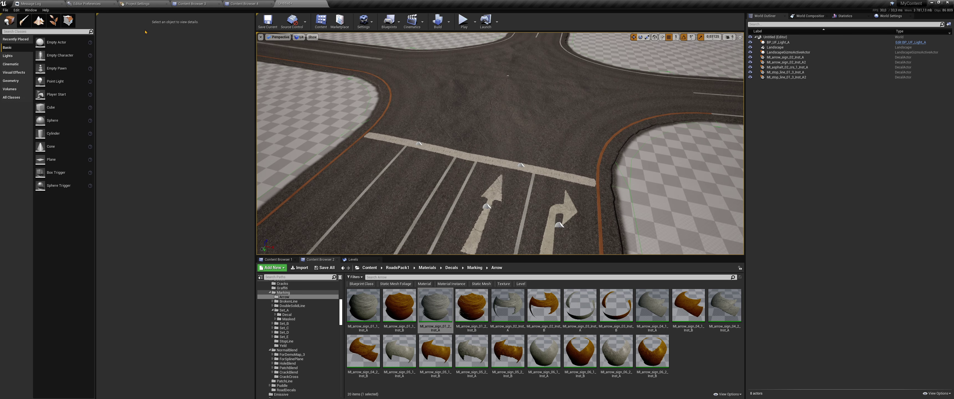
In Foliage mode, add FT_light_mirror_A and FT_light_mirror_C from RoadsPack1/FoliageTool and enable Single Instance Mode
{"action": "left_click", "coordinate": [53, 25]}
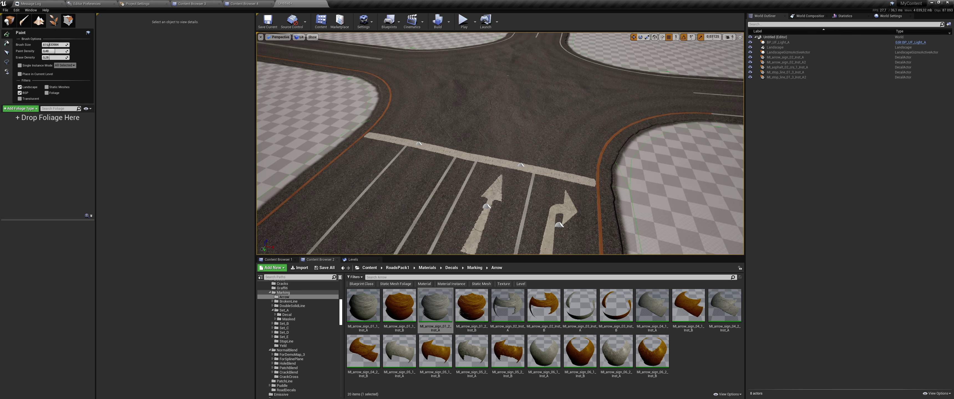
{"action": "left_click", "coordinate": [393, 268]}
{"action": "double_click", "coordinate": [398, 304]}
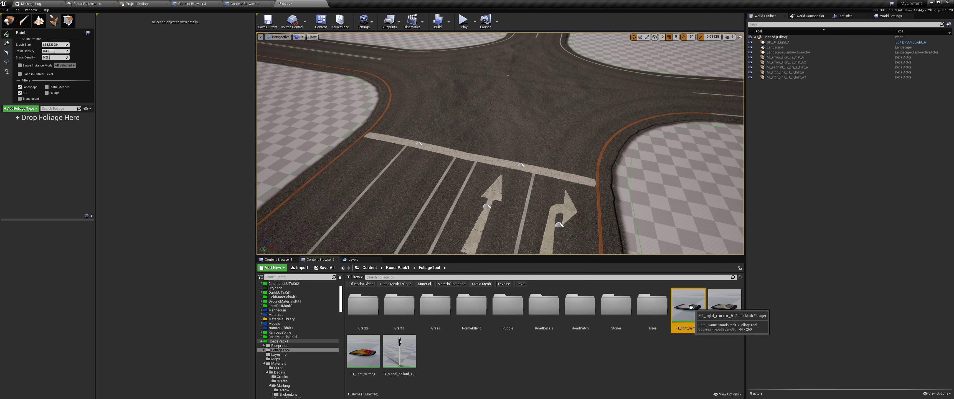
{"action": "left_click_drag", "start_coordinate": [691, 307], "coordinate": [54, 170]}
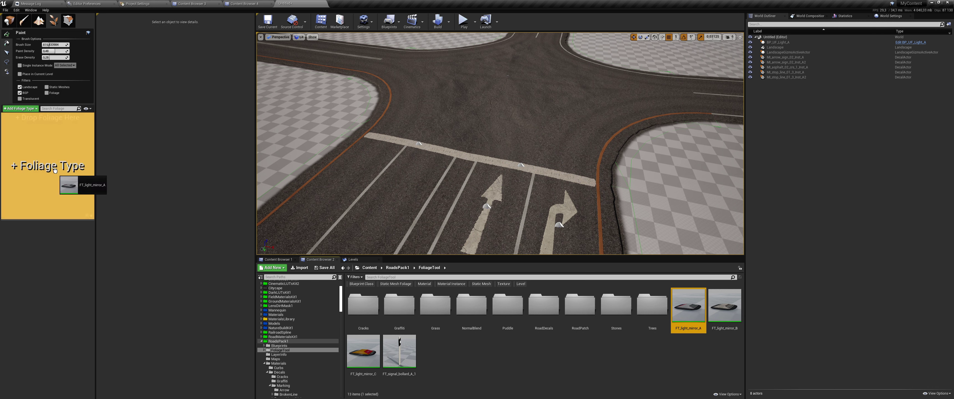
{"action": "left_click_drag", "start_coordinate": [363, 352], "coordinate": [47, 159]}
{"action": "left_click", "coordinate": [20, 65]}
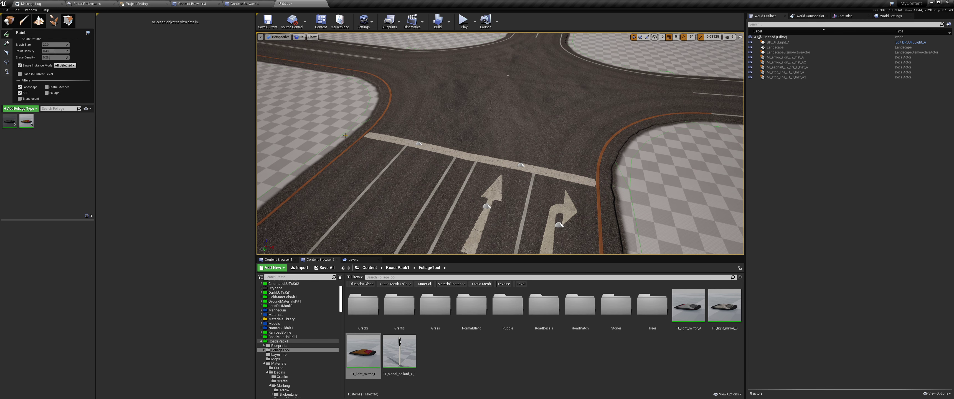
{"action": "right_click_drag", "start_coordinate": [345, 135], "coordinate": [520, 132]}
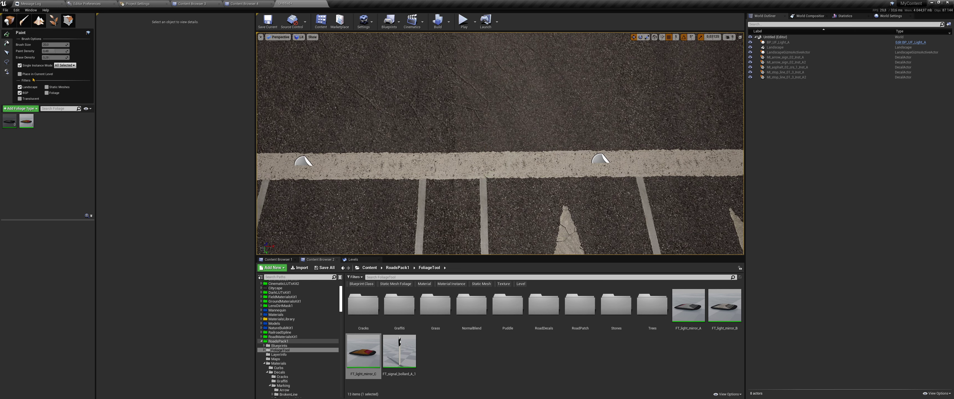
Allow foliage painting on static meshes and place FT_light_mirror studs along the stop line
{"action": "left_click", "coordinate": [50, 88]}
{"action": "right_click_drag", "start_coordinate": [579, 161], "coordinate": [629, 163]}
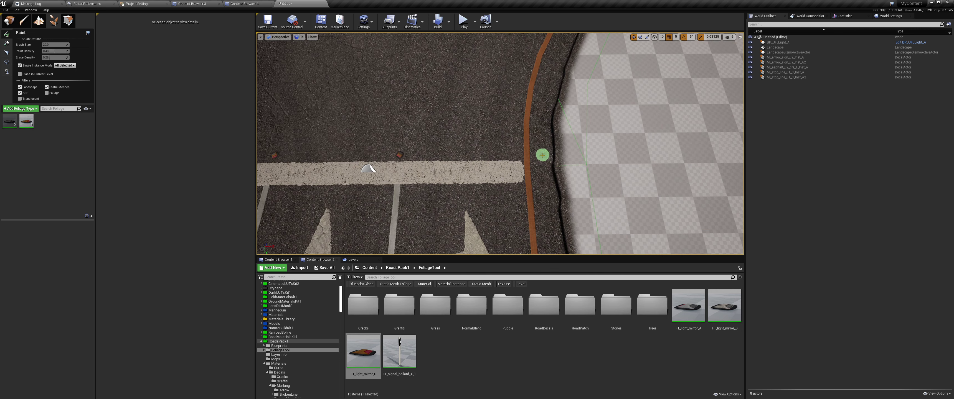
{"action": "right_click_drag", "start_coordinate": [499, 174], "coordinate": [469, 161]}
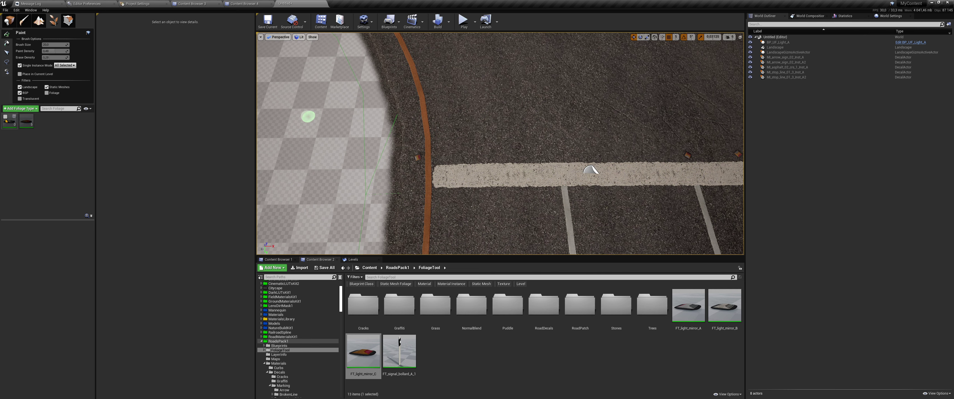
{"action": "scroll", "coordinate": [437, 152], "scroll_direction": "up", "scroll_amount": 5}
{"action": "left_click", "coordinate": [374, 136]}
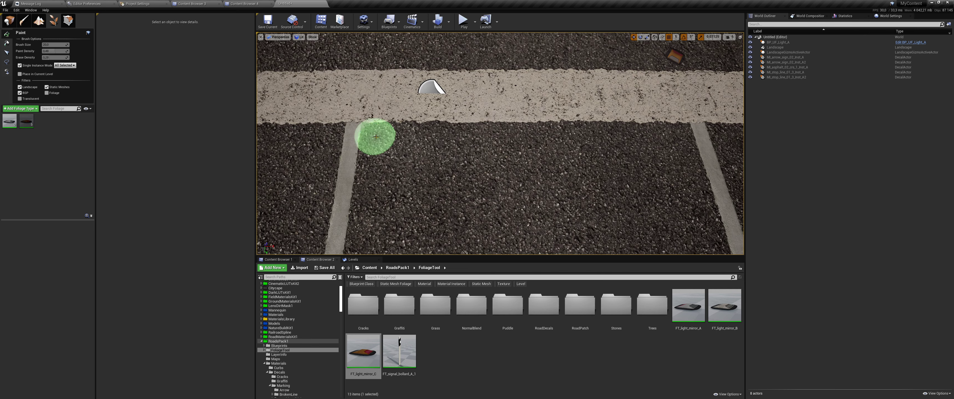
{"action": "left_click", "coordinate": [327, 138]}
Add reflective studs beside the lane-line ends, then pull back to a wide view
{"action": "middle_click_drag", "start_coordinate": [551, 154], "coordinate": [468, 154]}
{"action": "left_click", "coordinate": [420, 152]}
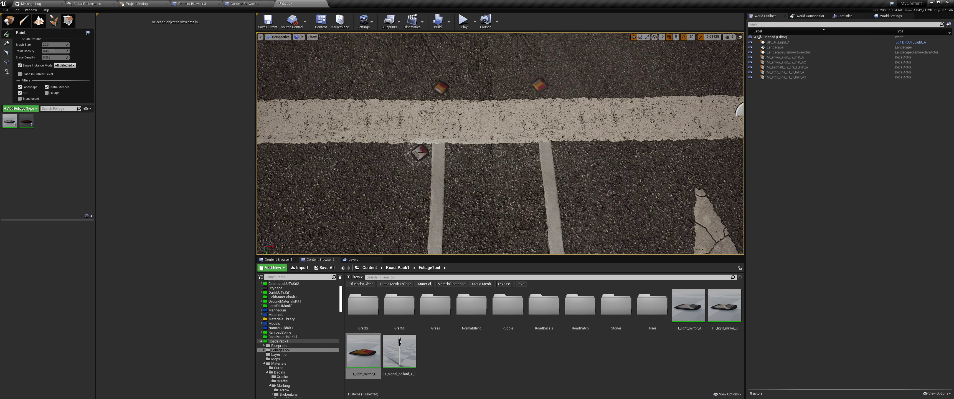
{"action": "left_click", "coordinate": [460, 152]}
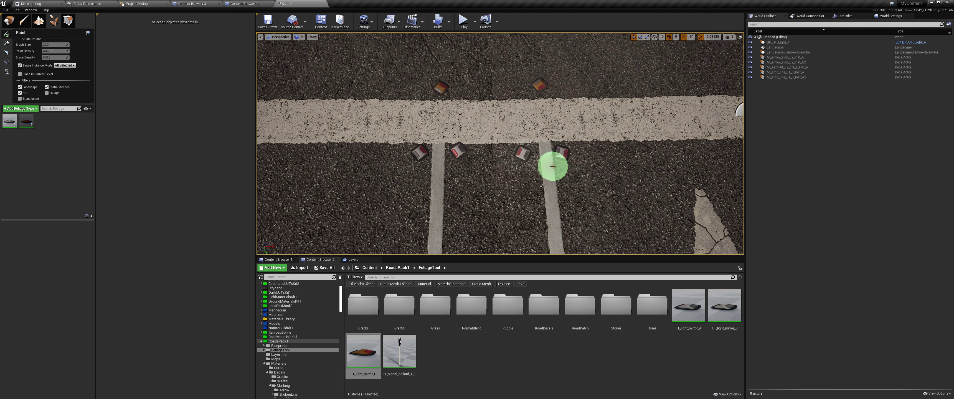
{"action": "middle_click_drag", "start_coordinate": [551, 165], "coordinate": [667, 141]}
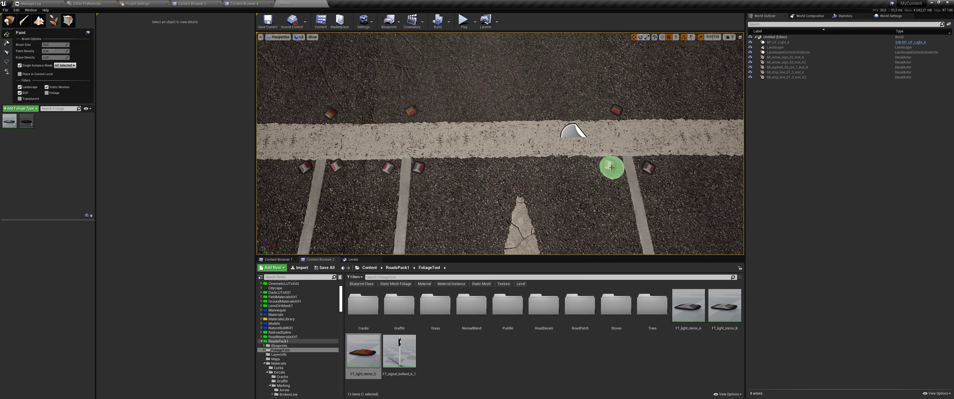
{"action": "scroll", "coordinate": [611, 167], "scroll_direction": "down", "scroll_amount": 3}
{"action": "scroll", "coordinate": [611, 168], "scroll_direction": "down", "scroll_amount": 3}
{"action": "scroll", "coordinate": [611, 168], "scroll_direction": "down", "scroll_amount": 3}
{"action": "scroll", "coordinate": [612, 168], "scroll_direction": "up", "scroll_amount": 5}
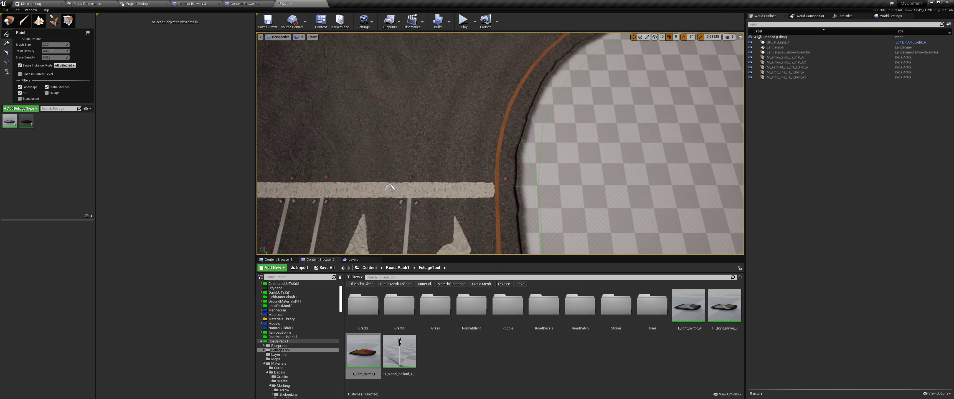
{"action": "right_click_drag", "start_coordinate": [499, 167], "coordinate": [500, 111]}
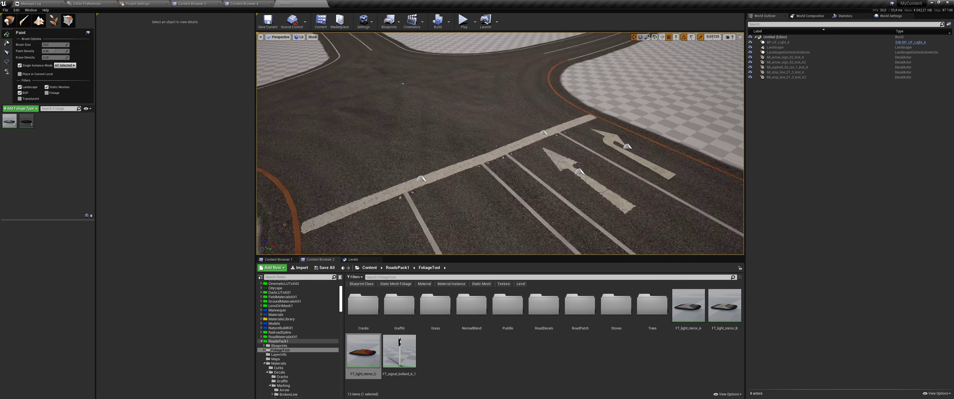
{"action": "scroll", "coordinate": [500, 144], "scroll_direction": "down", "scroll_amount": 2}
Switch to spline editing and open MI_asphalt_02_base_Inst_A from RoadsPack1 Materials > Roads > Asphalt > Asphalt_02
{"action": "left_click", "coordinate": [41, 24]}
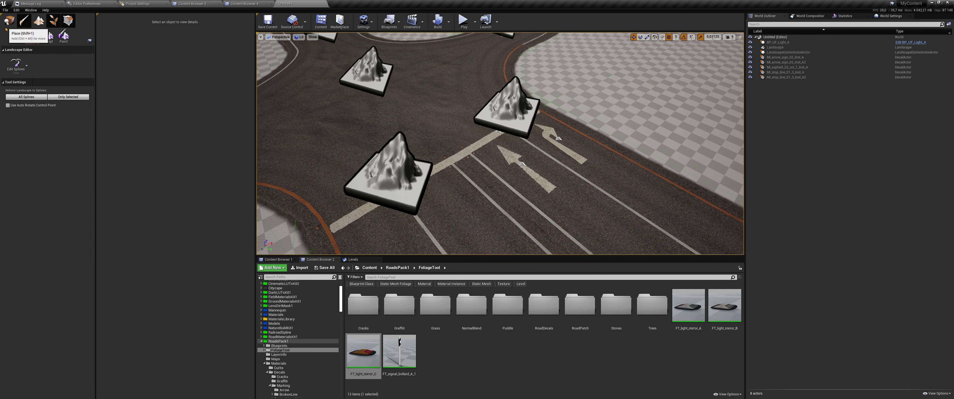
{"action": "left_click", "coordinate": [278, 363]}
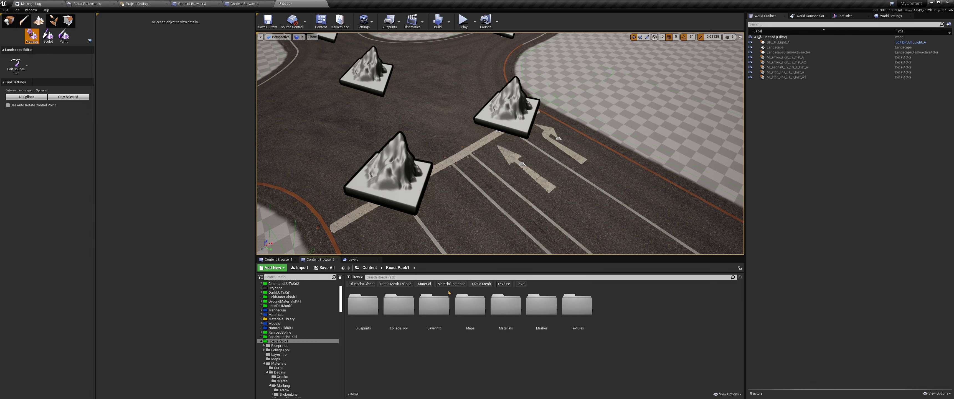
{"action": "double_click", "coordinate": [607, 305]}
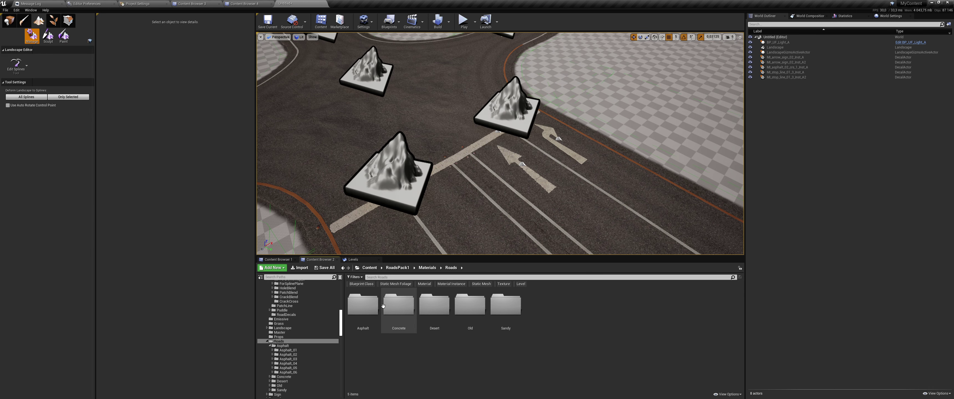
{"action": "double_click", "coordinate": [370, 306]}
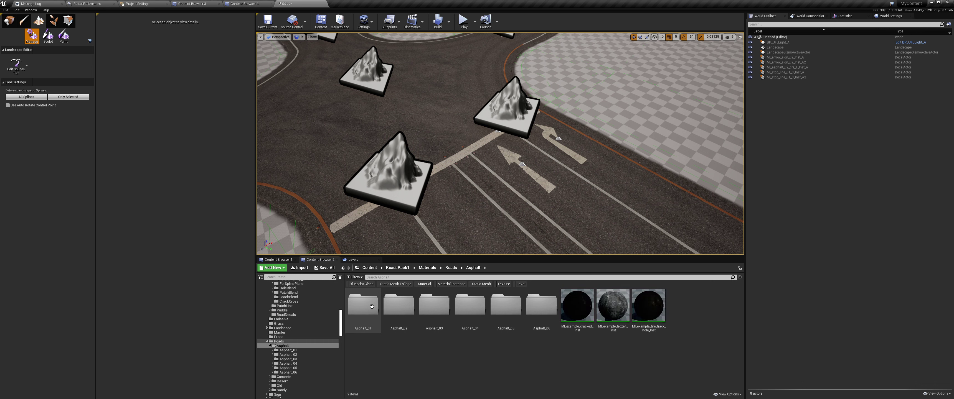
{"action": "double_click", "coordinate": [371, 307]}
{"action": "key", "text": "alt+Left"}
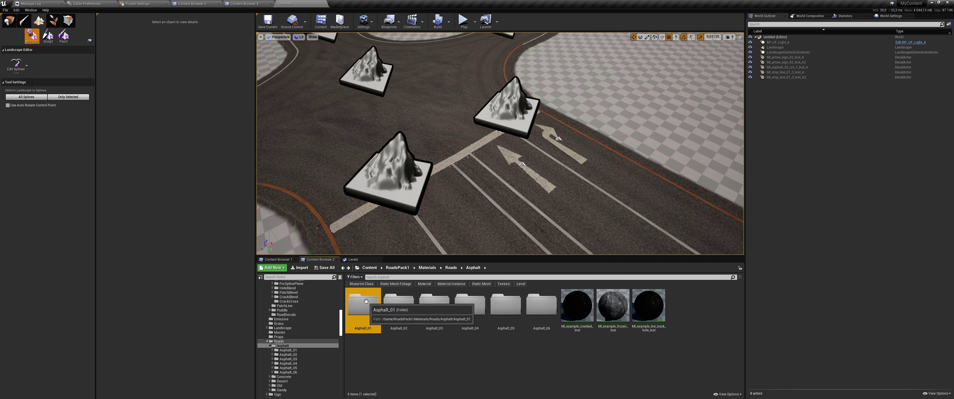
{"action": "double_click", "coordinate": [383, 300]}
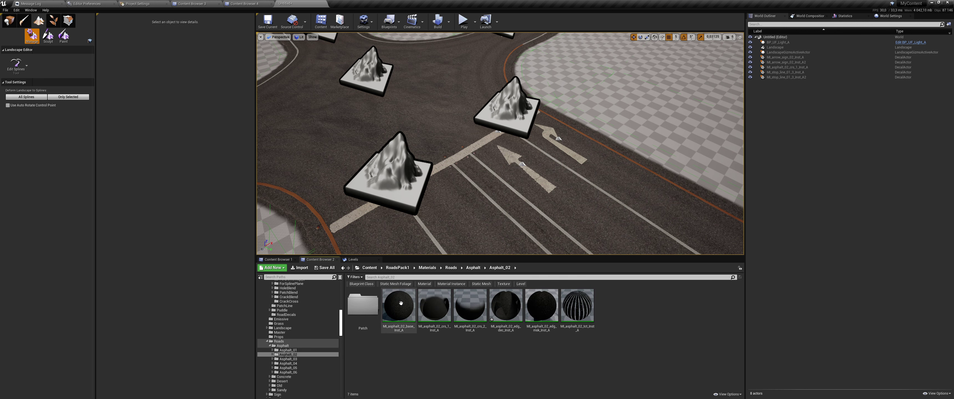
{"action": "double_click", "coordinate": [401, 303]}
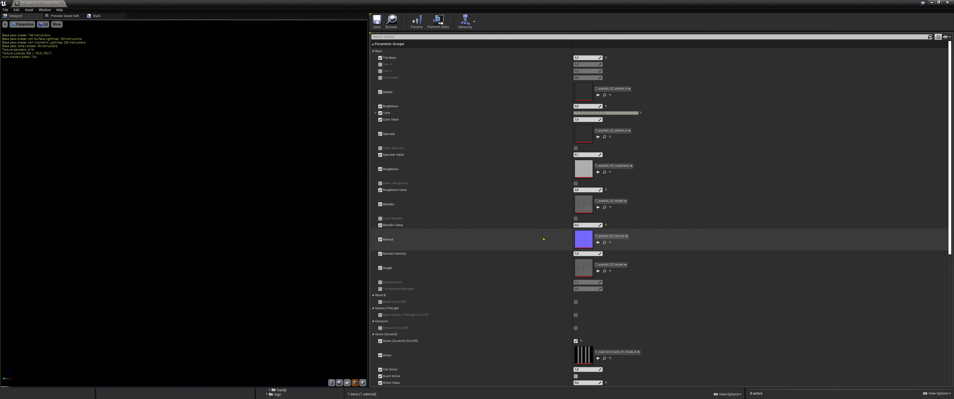
Enable Wetness Mask and Puddle on the asphalt instance and float its editor over the level
{"action": "scroll", "coordinate": [400, 306], "scroll_direction": "down", "scroll_amount": 3}
{"action": "scroll", "coordinate": [385, 305], "scroll_direction": "down", "scroll_amount": 2}
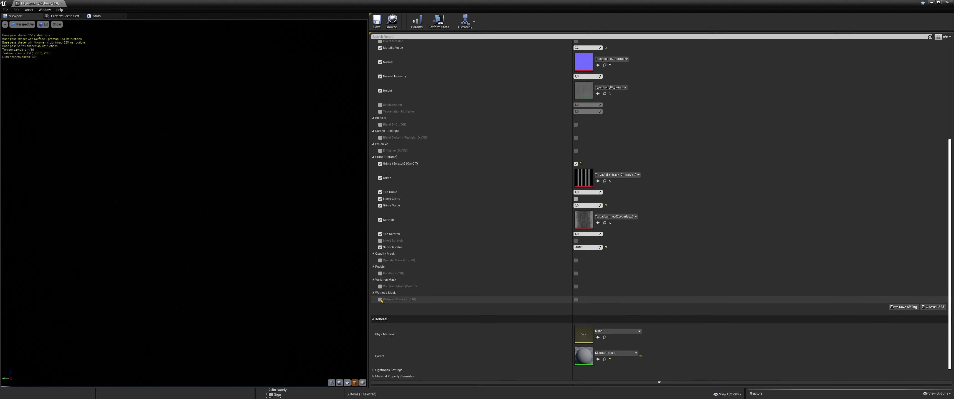
{"action": "left_click", "coordinate": [379, 299]}
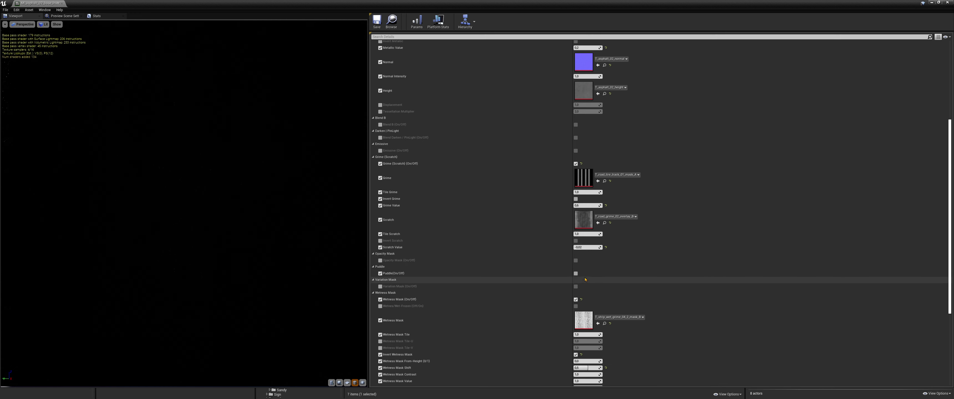
{"action": "left_click", "coordinate": [380, 274]}
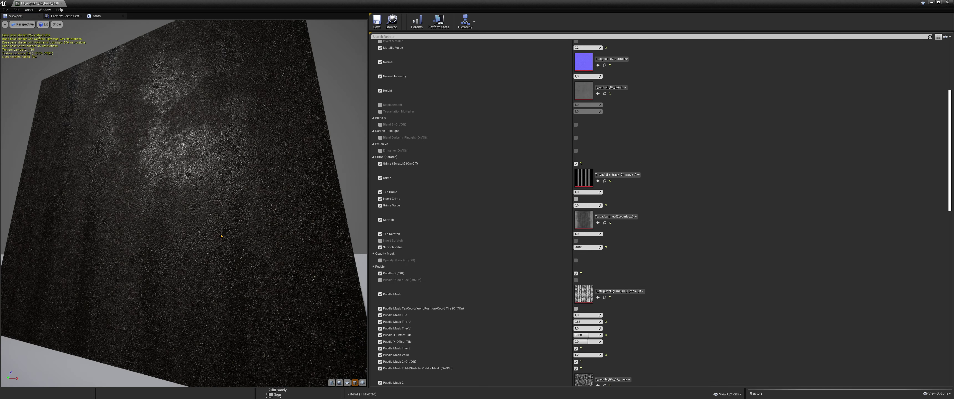
{"action": "mouse_move", "coordinate": [52, 4]}
{"action": "left_mouse_down"}
{"action": "mouse_move", "coordinate": [681, 119]}
{"action": "mouse_move", "coordinate": [636, 129]}
{"action": "left_mouse_up"}
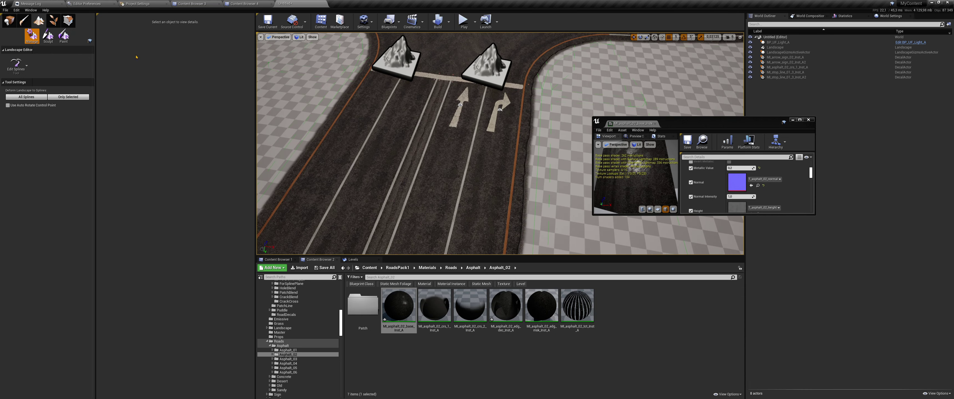
Assign MI_hide_Inst to a road spline's Material Override element 9, then undo one stray edit
{"action": "left_click", "coordinate": [437, 175]}
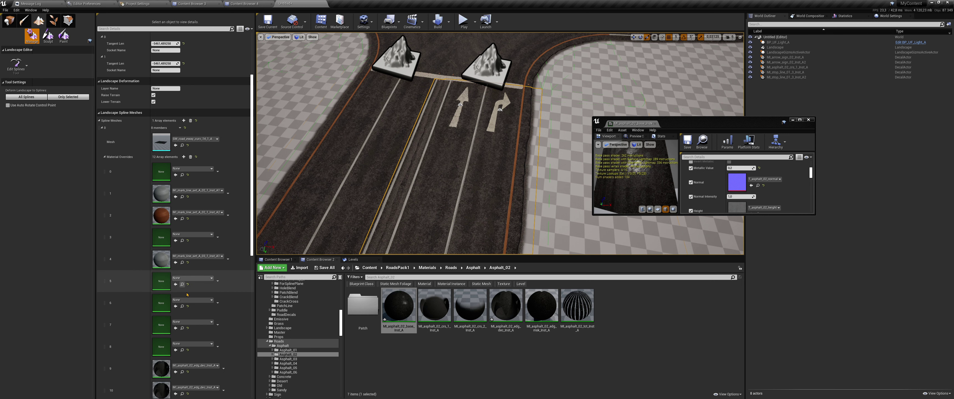
{"action": "left_click", "coordinate": [427, 268]}
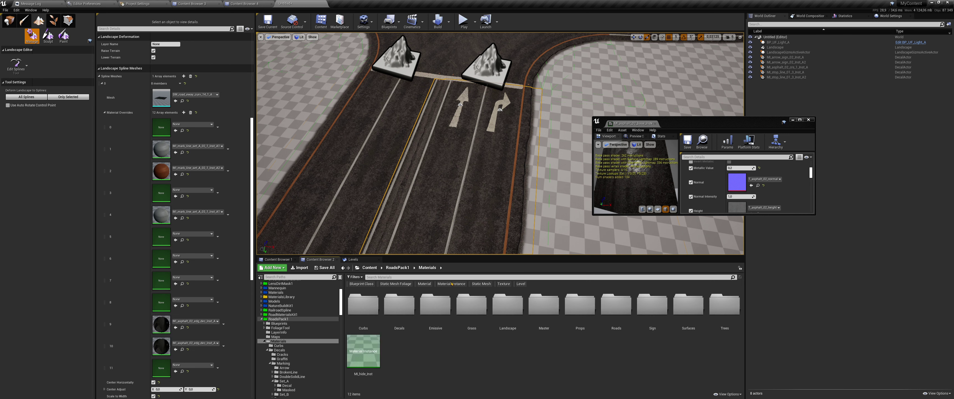
{"action": "left_click", "coordinate": [363, 351]}
{"action": "left_click", "coordinate": [175, 327]}
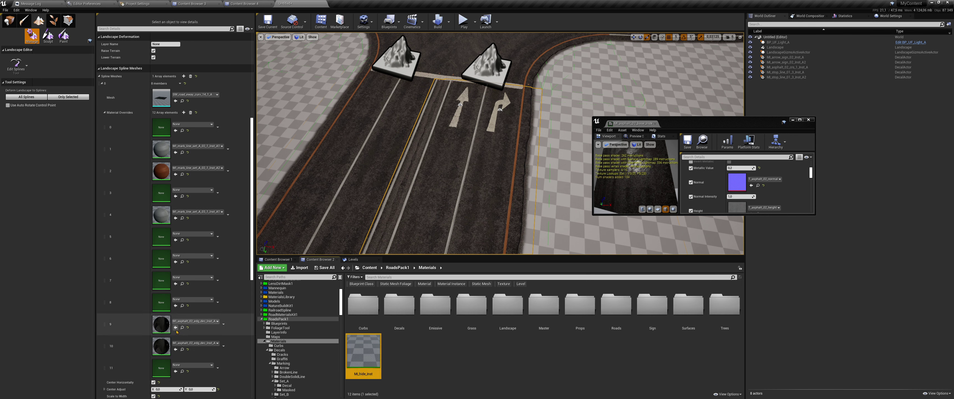
{"action": "left_click", "coordinate": [409, 200]}
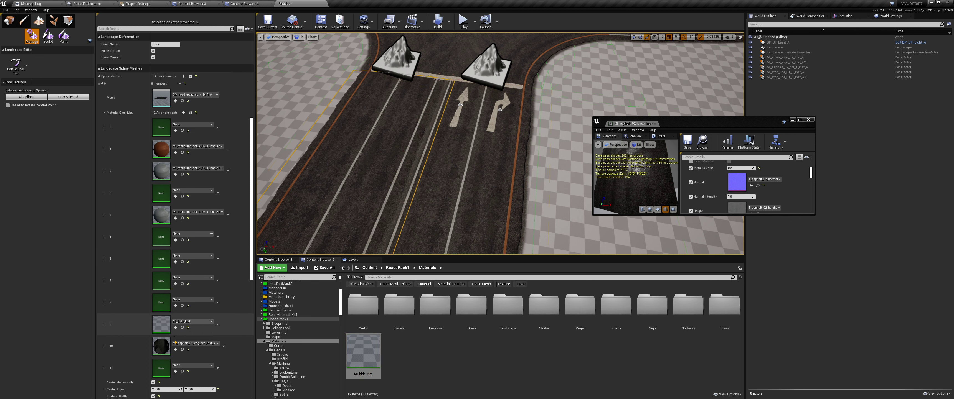
{"action": "key", "text": "ctrl+z"}
Switch to Place mode, close the material instance editor, and fly over the finished intersection
{"action": "left_click", "coordinate": [9, 26]}
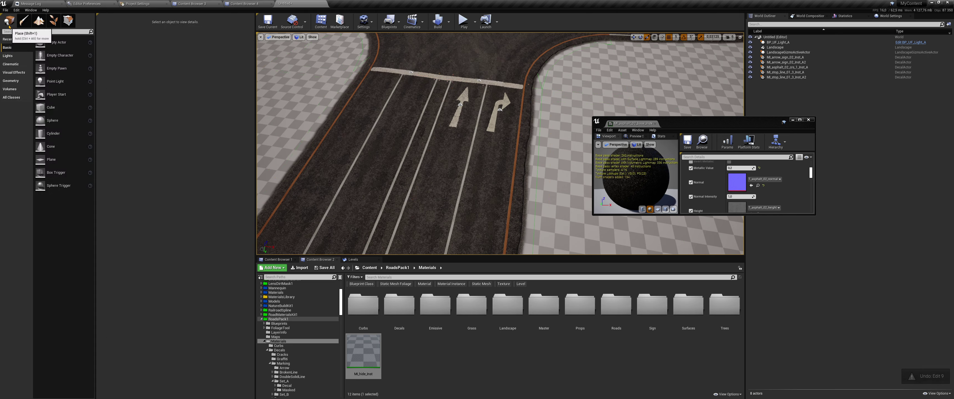
{"action": "left_click_drag", "start_coordinate": [499, 167], "coordinate": [500, 111]}
{"action": "left_click", "coordinate": [804, 120]}
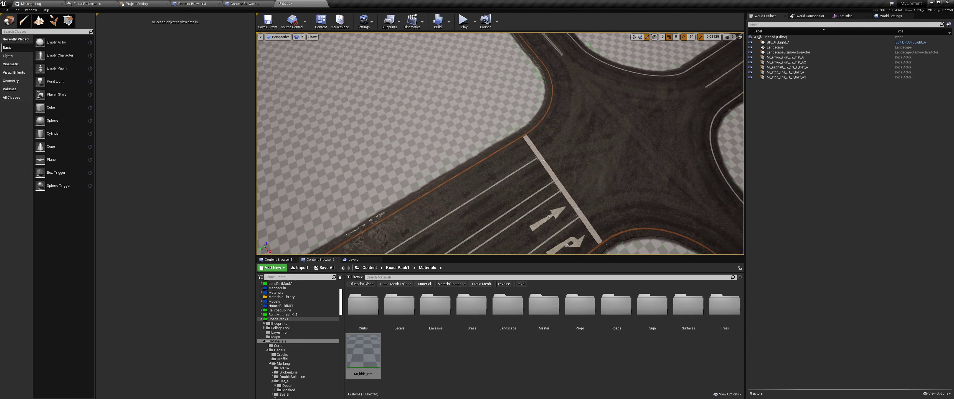
{"action": "right_click_drag", "start_coordinate": [500, 166], "coordinate": [500, 111]}
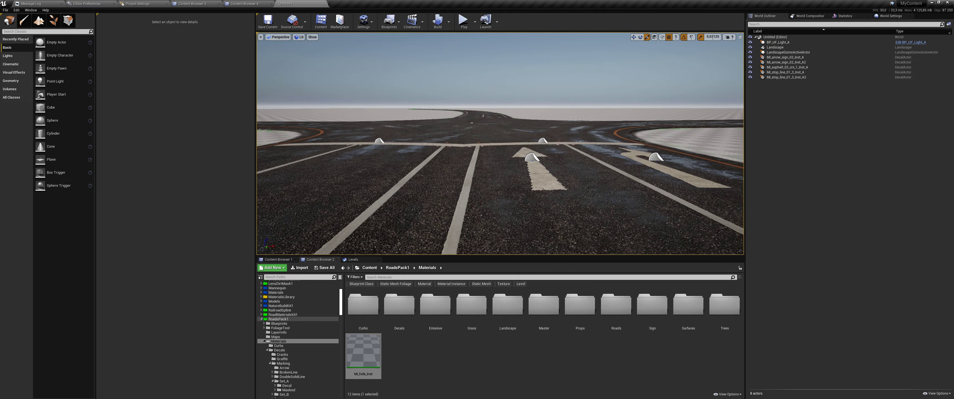
{"action": "right_click_drag", "start_coordinate": [500, 111], "coordinate": [500, 166]}
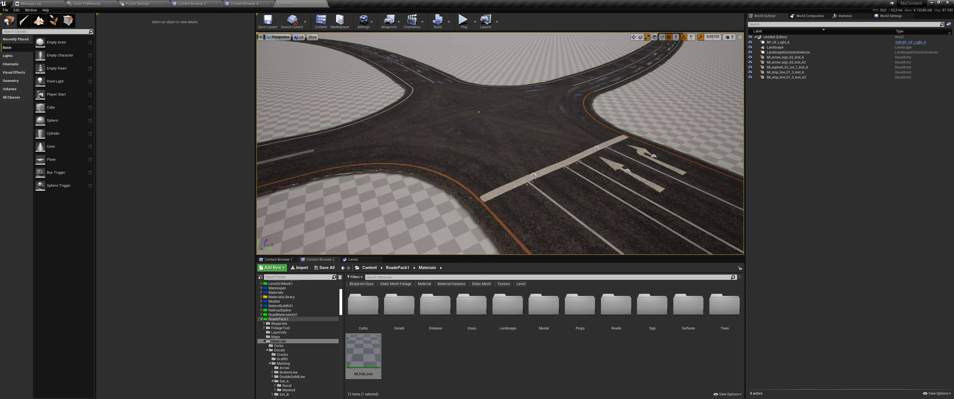
{"action": "left_click_drag", "start_coordinate": [541, 154], "coordinate": [541, 141]}
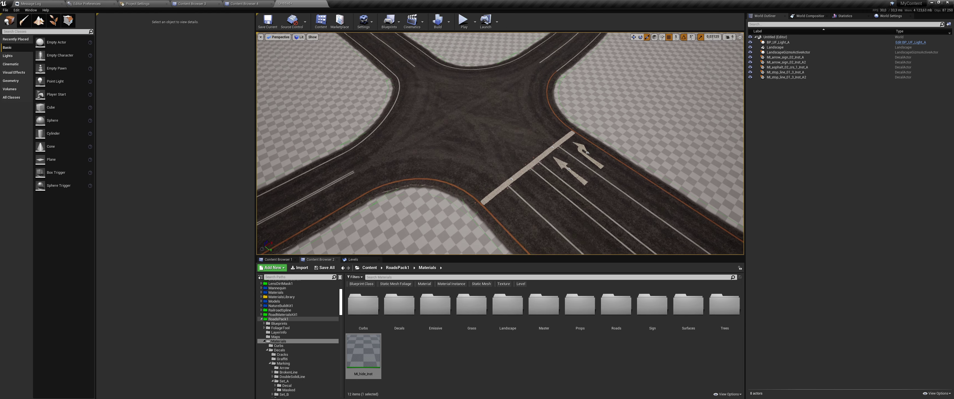